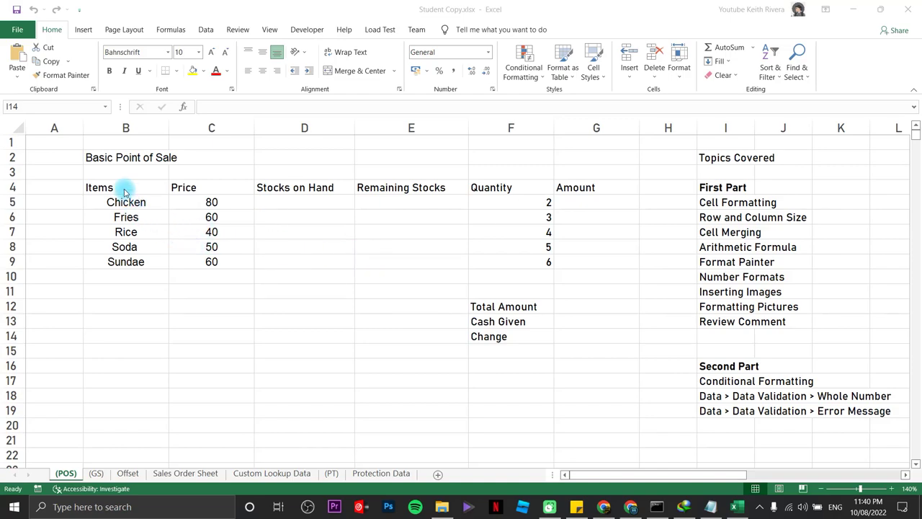
{"action": "left_click_drag", "start_coordinate": [126, 188], "coordinate": [144, 270]}
{"action": "left_click_drag", "start_coordinate": [218, 187], "coordinate": [243, 284]}
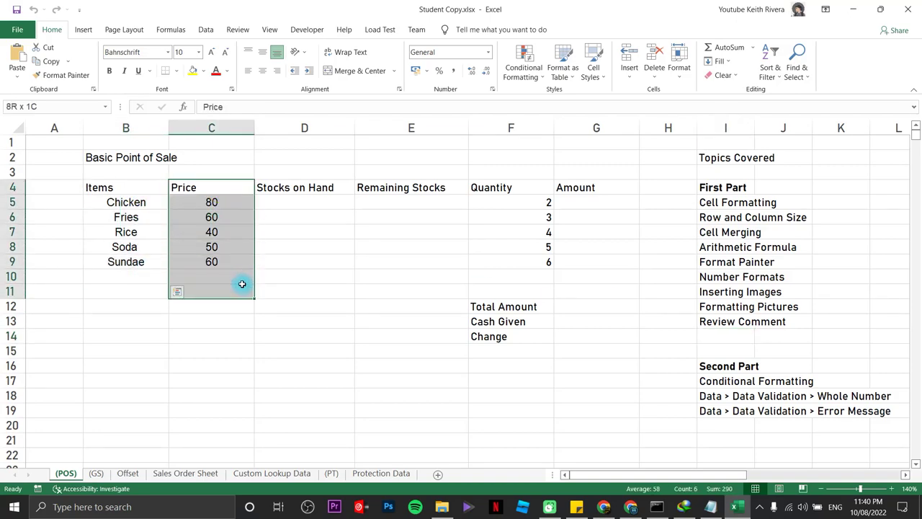
{"action": "left_click_drag", "start_coordinate": [516, 186], "coordinate": [535, 274]}
{"action": "left_click_drag", "start_coordinate": [607, 189], "coordinate": [605, 287]}
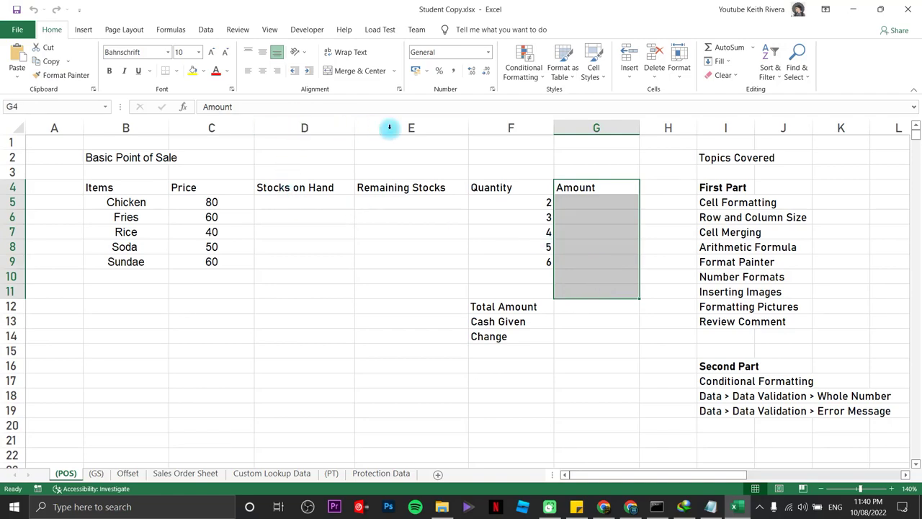
Hide the Stocks on Hand and Remaining Stocks columns (D and E).
{"action": "left_click_drag", "start_coordinate": [328, 120], "coordinate": [405, 121]}
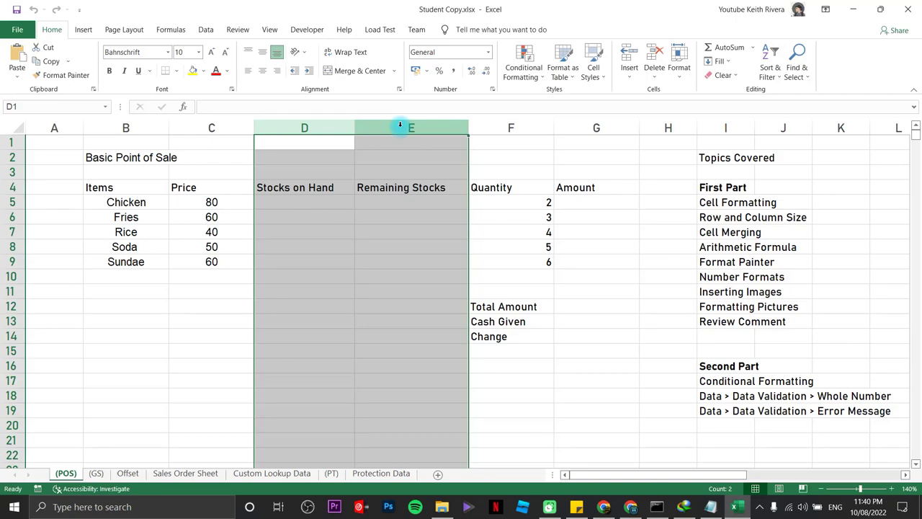
{"action": "right_click", "coordinate": [400, 125]}
{"action": "left_click", "coordinate": [454, 308]}
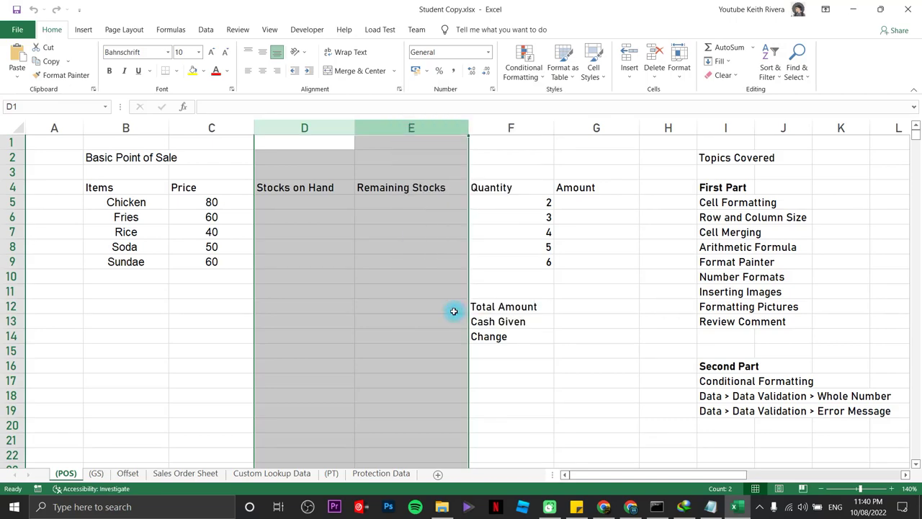
{"action": "left_click", "coordinate": [399, 336]}
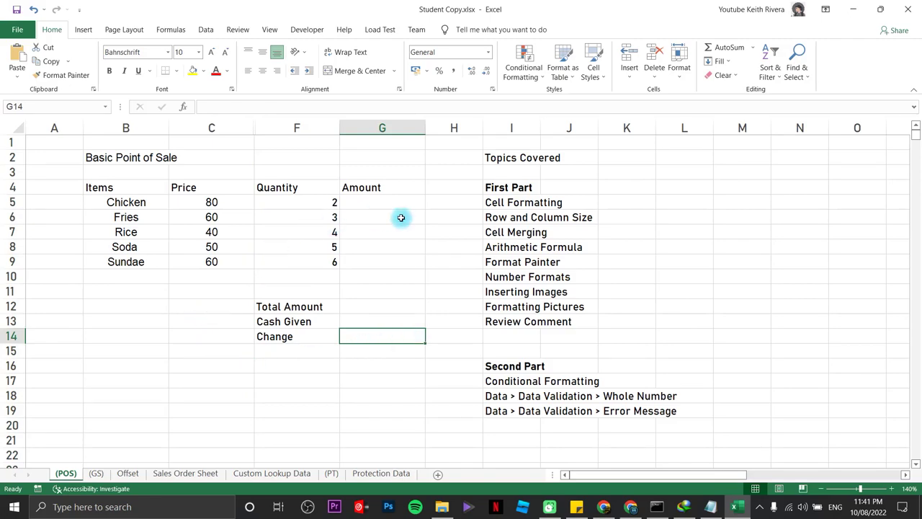
{"action": "left_click_drag", "start_coordinate": [499, 188], "coordinate": [502, 417]}
{"action": "left_click", "coordinate": [591, 237]}
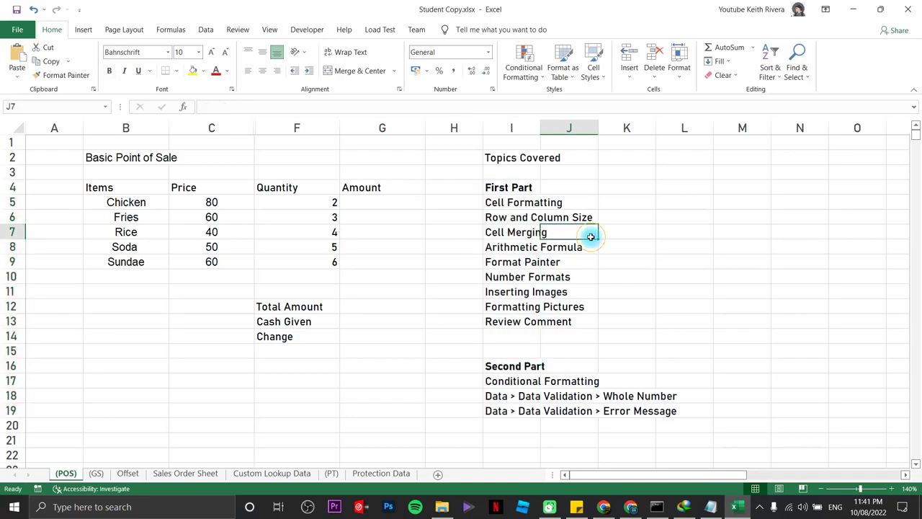
{"action": "left_click", "coordinate": [504, 187]}
{"action": "left_click_drag", "start_coordinate": [507, 217], "coordinate": [517, 324]}
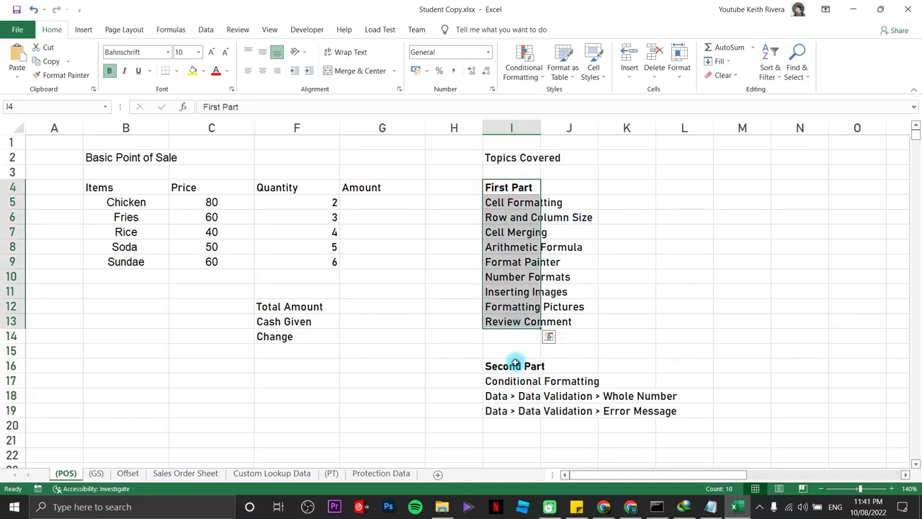
{"action": "left_click_drag", "start_coordinate": [513, 366], "coordinate": [525, 411]}
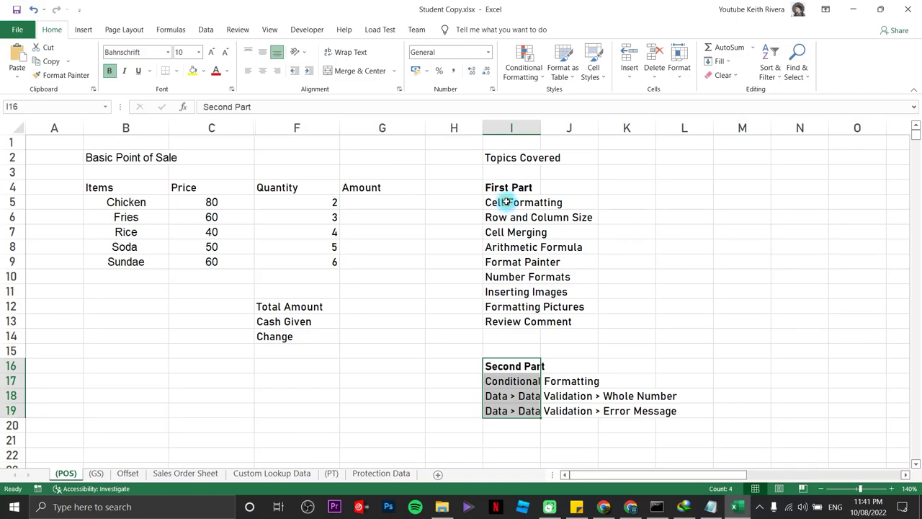
{"action": "left_click", "coordinate": [507, 202]}
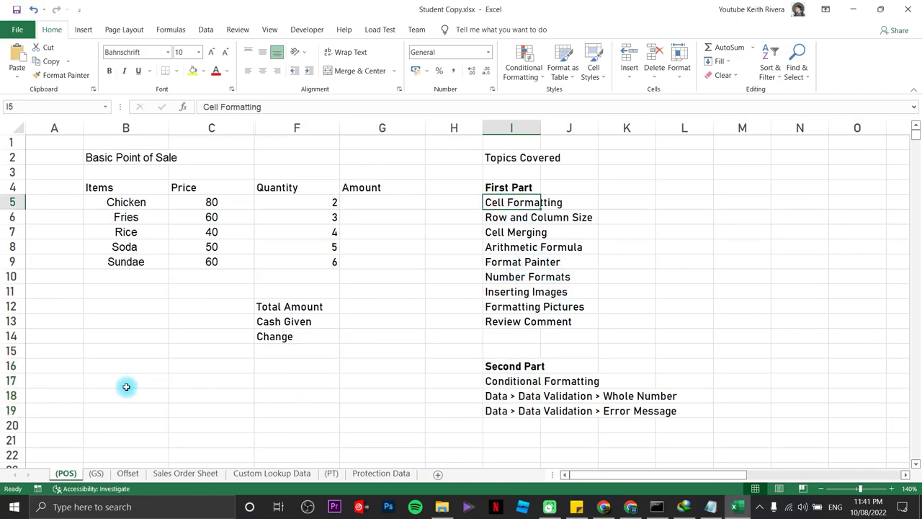
Fill the empty range B16:F21 below the table with light grey.
{"action": "left_click", "coordinate": [105, 380]}
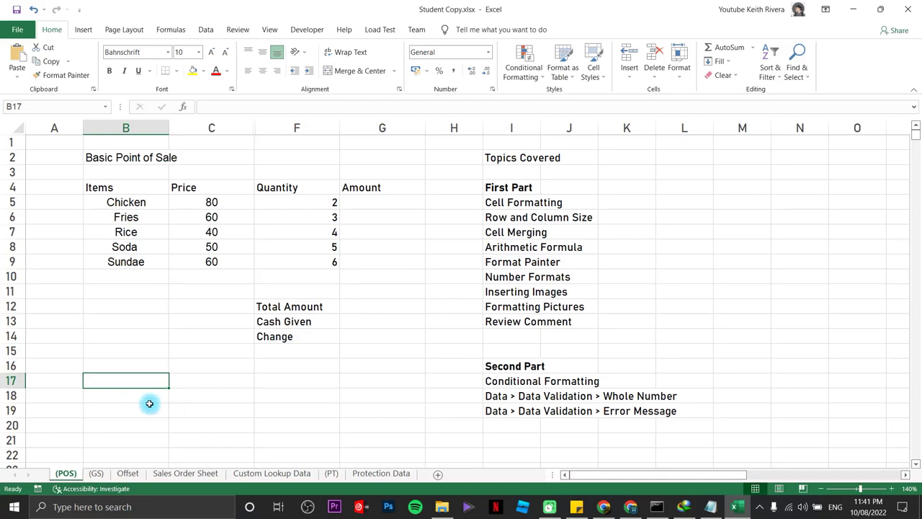
{"action": "left_click_drag", "start_coordinate": [111, 366], "coordinate": [267, 438]}
{"action": "left_click", "coordinate": [204, 72]}
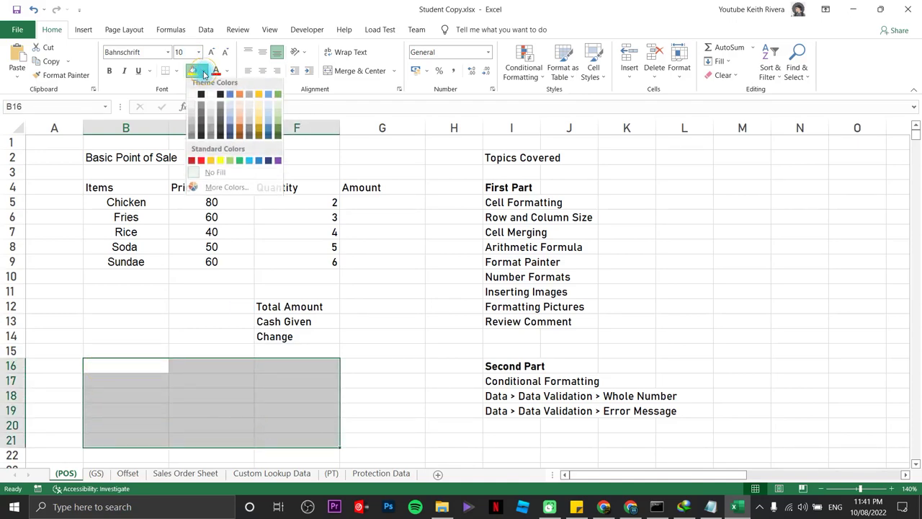
{"action": "left_click", "coordinate": [213, 120]}
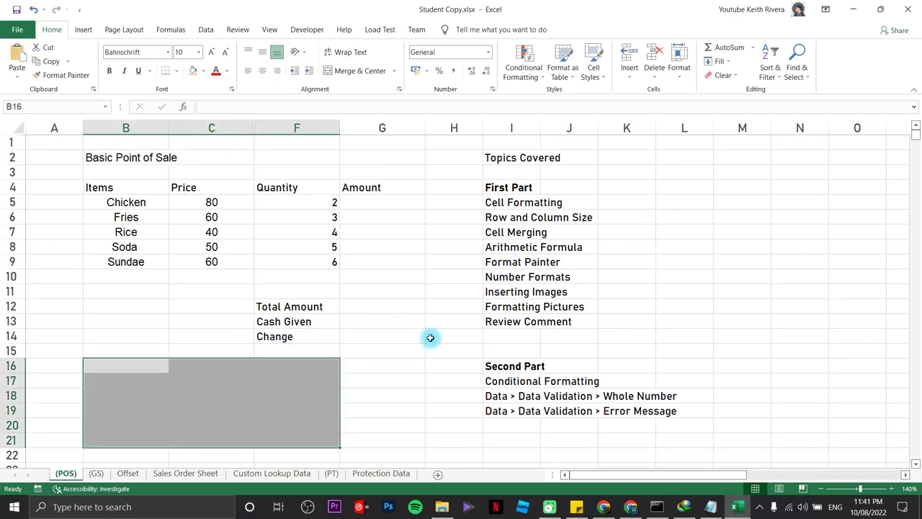
{"action": "left_click", "coordinate": [431, 350]}
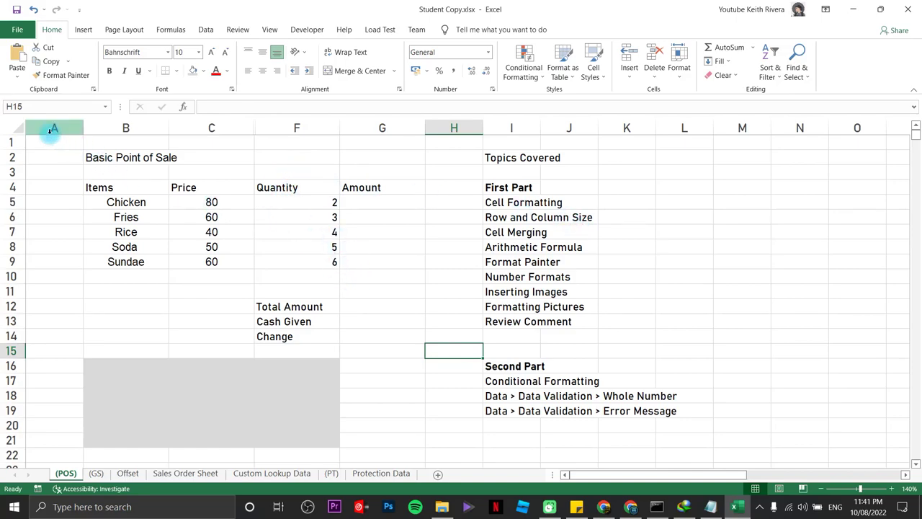
Select the whole worksheet and give all its cells a light grey fill.
{"action": "left_click", "coordinate": [10, 127]}
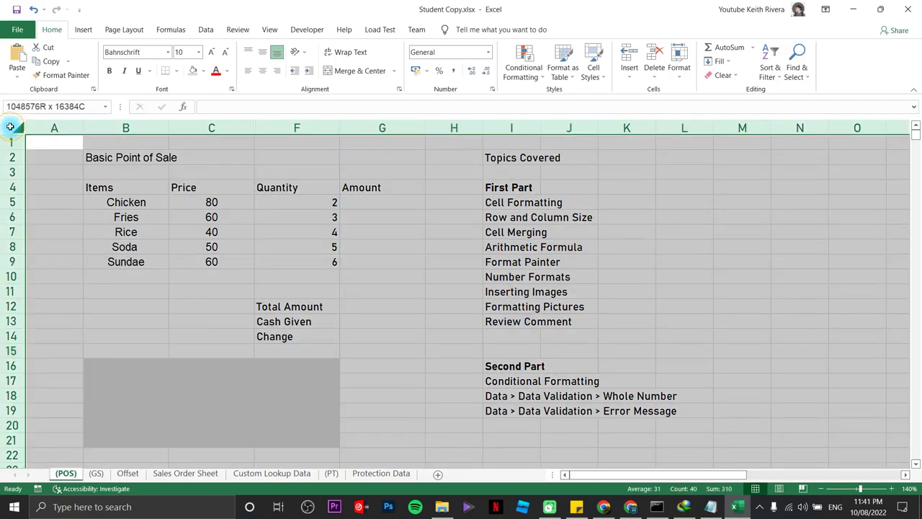
{"action": "left_click", "coordinate": [204, 71]}
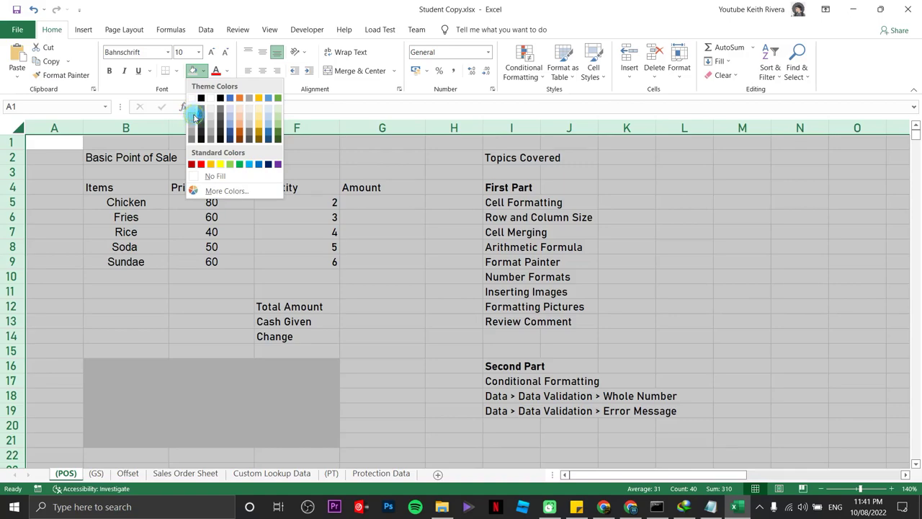
{"action": "left_click", "coordinate": [196, 117]}
{"action": "left_click", "coordinate": [439, 320]}
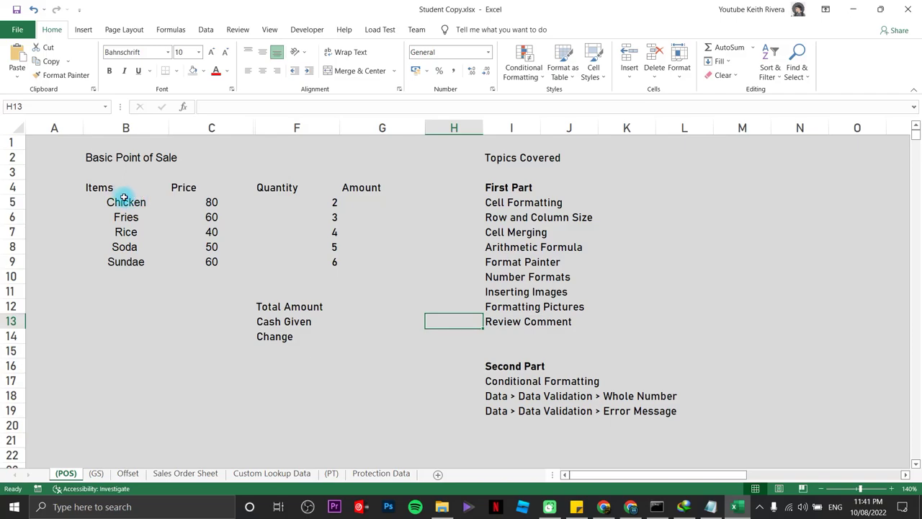
Fill the header cells from Items to Amount (B4:G4) with a darker grey than the sheet background.
{"action": "left_click_drag", "start_coordinate": [102, 187], "coordinate": [383, 188]}
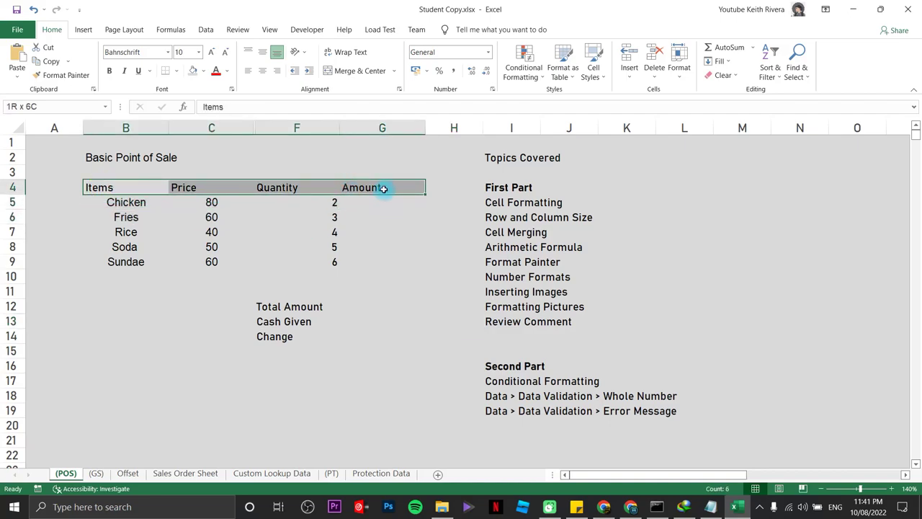
{"action": "left_click", "coordinate": [204, 71]}
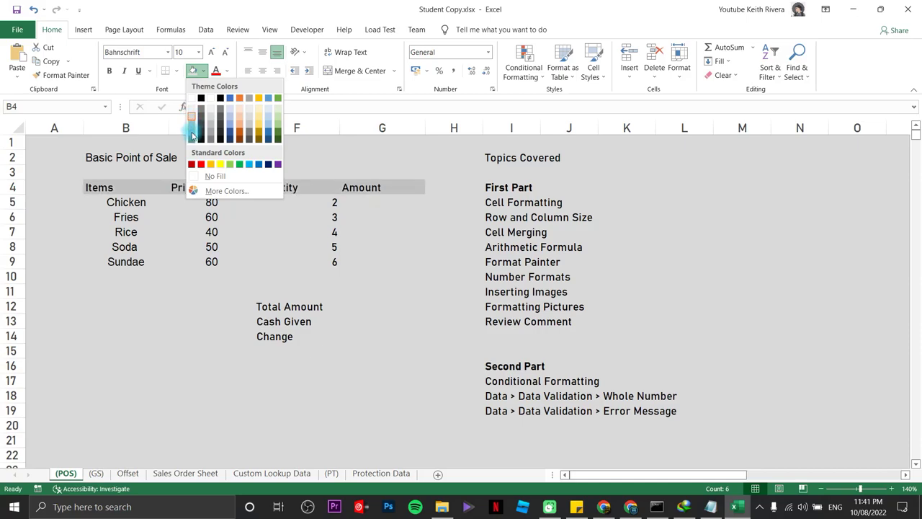
{"action": "left_click", "coordinate": [192, 131]}
{"action": "left_click", "coordinate": [292, 262]}
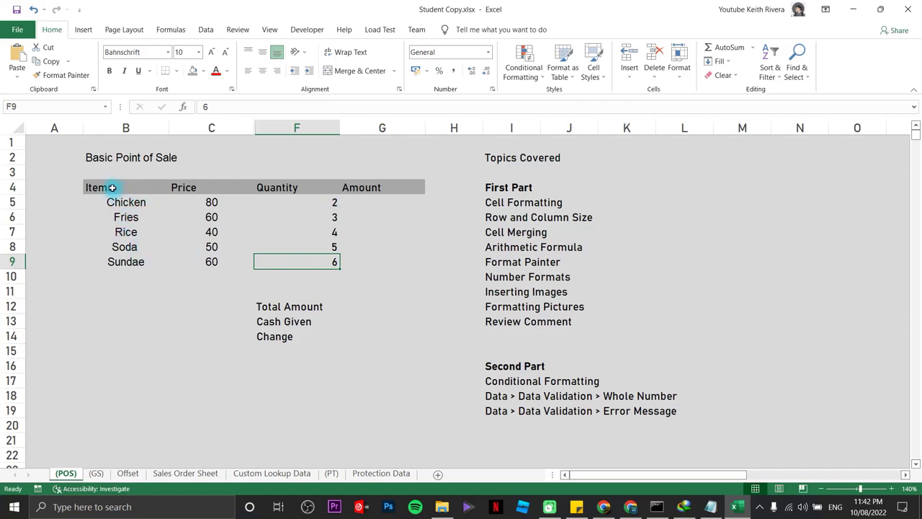
Apply All Borders to the item table from the Items header through the last Amount cell (B4:G9).
{"action": "left_click_drag", "start_coordinate": [107, 187], "coordinate": [409, 265]}
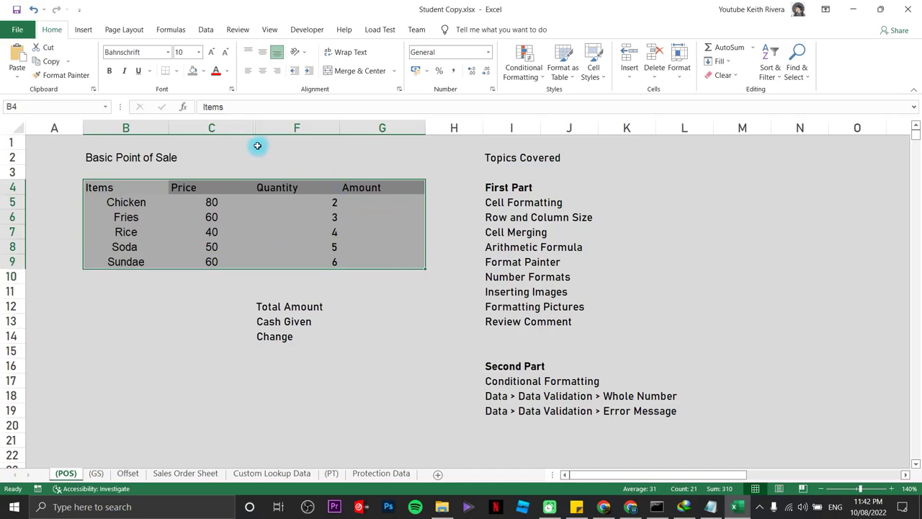
{"action": "left_click", "coordinate": [178, 75]}
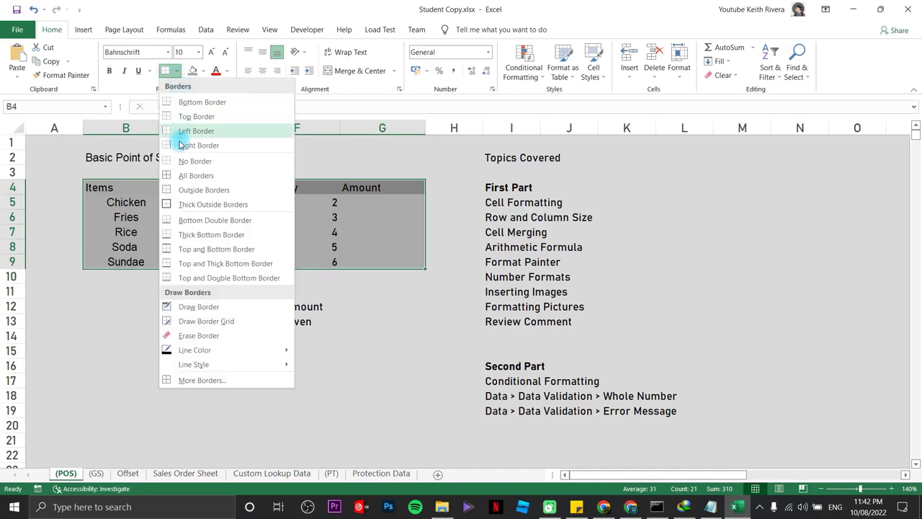
{"action": "left_click", "coordinate": [196, 177]}
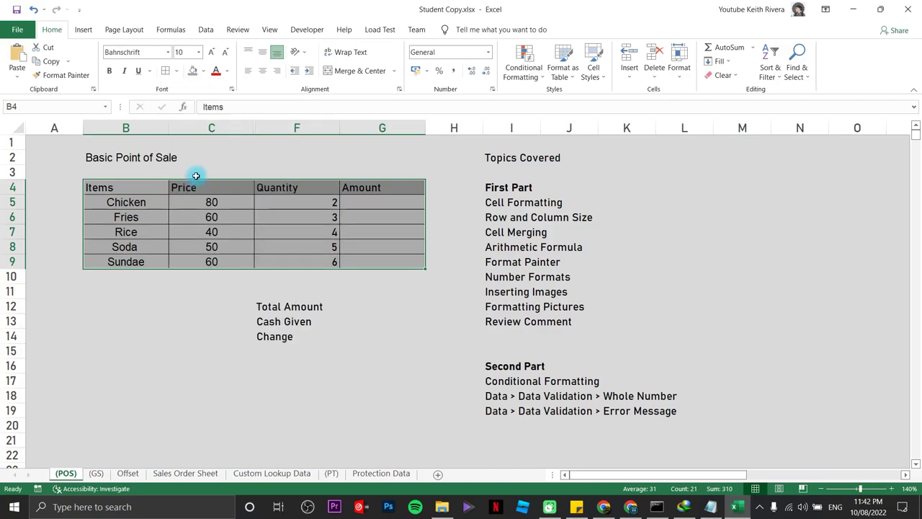
{"action": "left_click", "coordinate": [395, 413]}
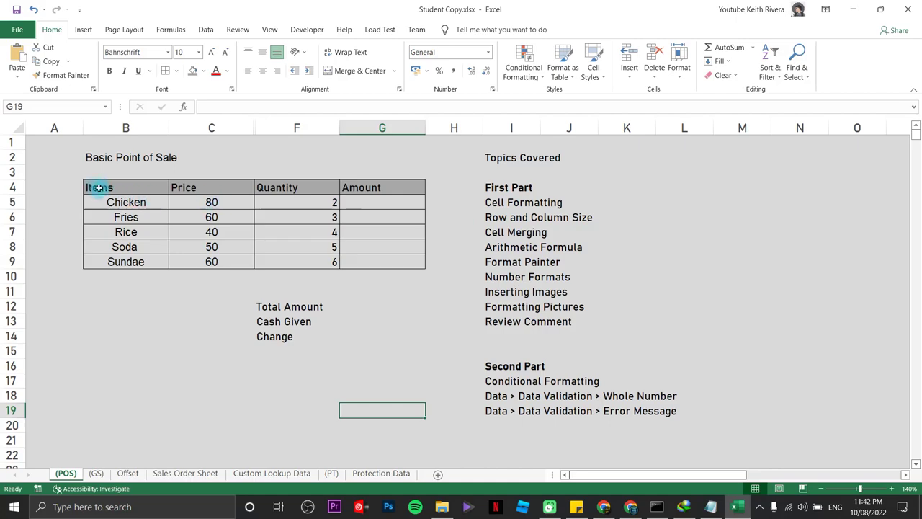
Set the height of header row 4 to 24.
{"action": "right_click", "coordinate": [13, 187]}
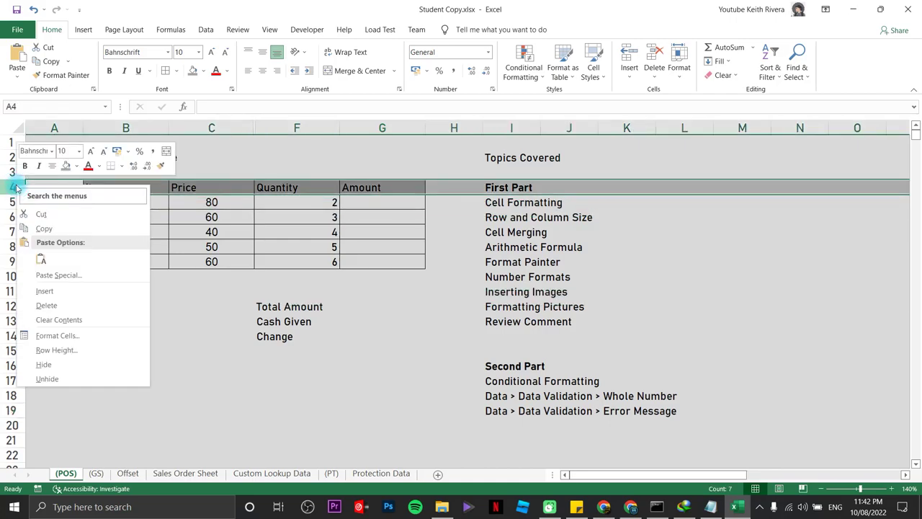
{"action": "left_click", "coordinate": [64, 351]}
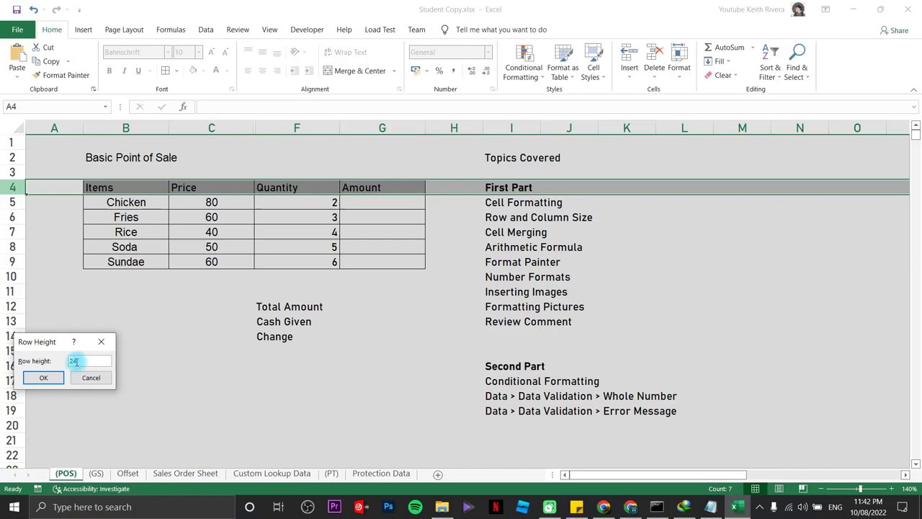
{"action": "left_click", "coordinate": [43, 377]}
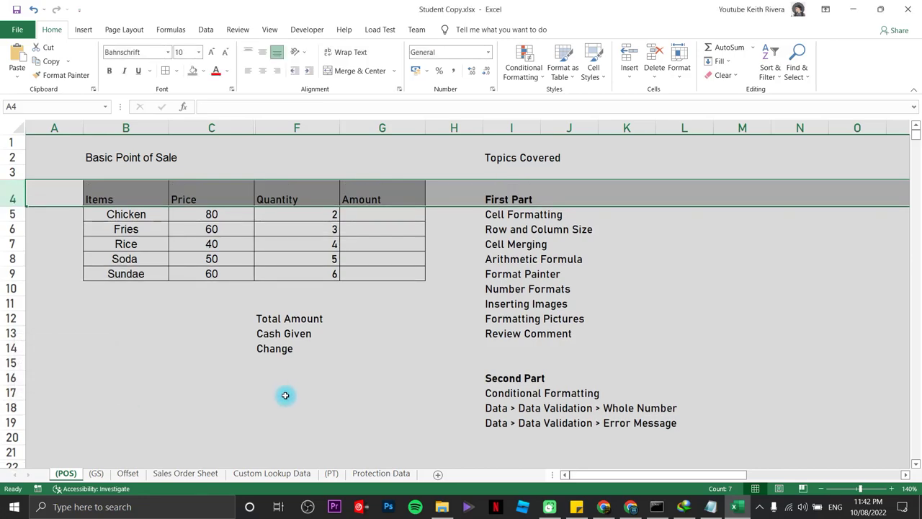
{"action": "left_click", "coordinate": [285, 395]}
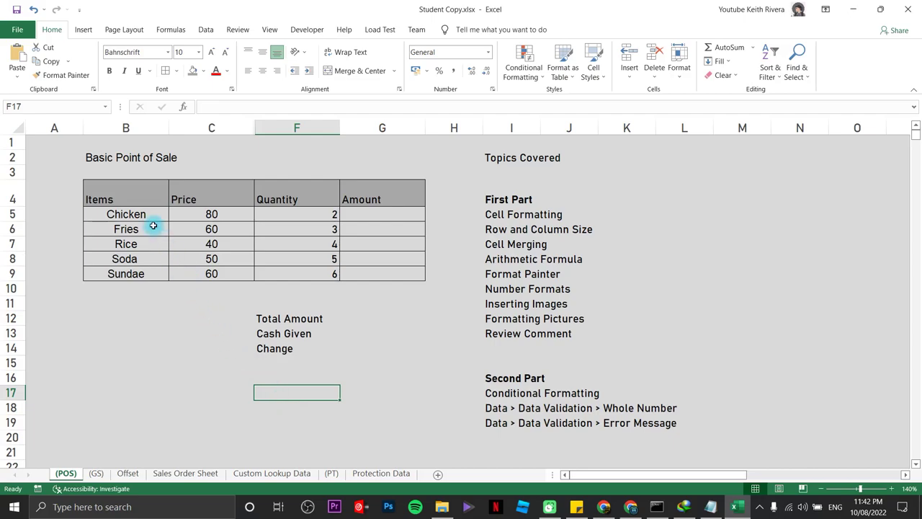
Center the Items, Price, Quantity and Amount headers both horizontally and vertically in their cells.
{"action": "left_click", "coordinate": [126, 190]}
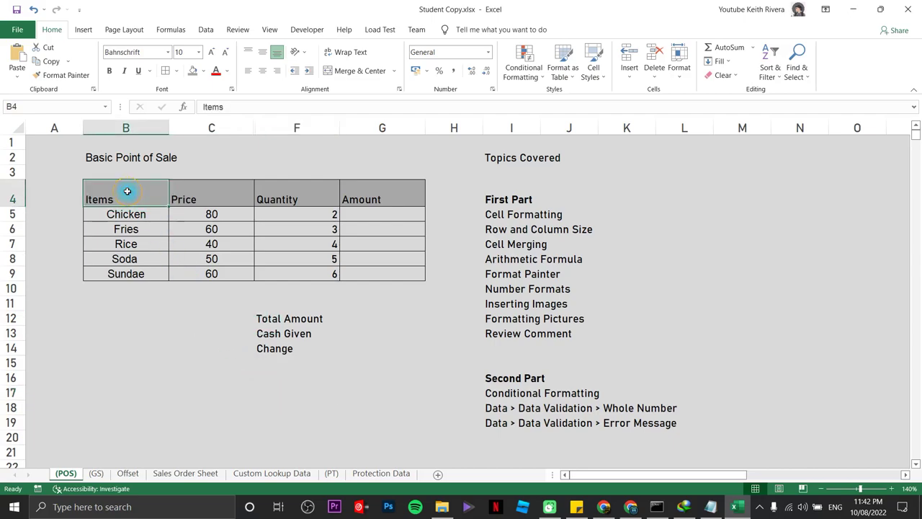
{"action": "left_click", "coordinate": [225, 195]}
{"action": "left_click", "coordinate": [285, 187]}
{"action": "left_click", "coordinate": [370, 195]}
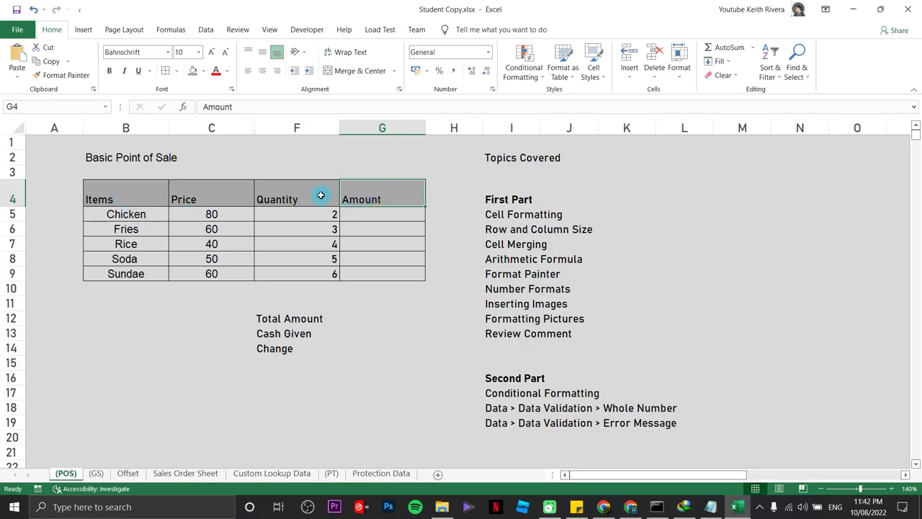
{"action": "left_click_drag", "start_coordinate": [118, 195], "coordinate": [363, 192]}
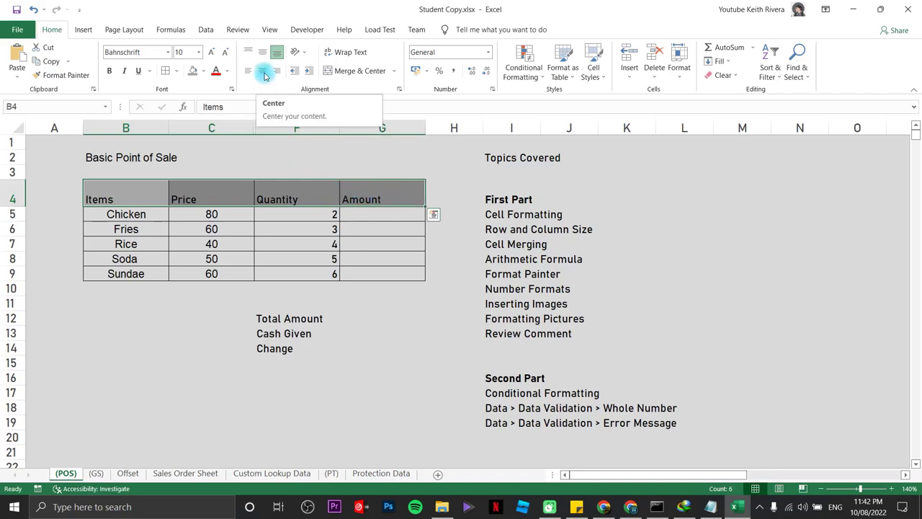
{"action": "left_click", "coordinate": [264, 75]}
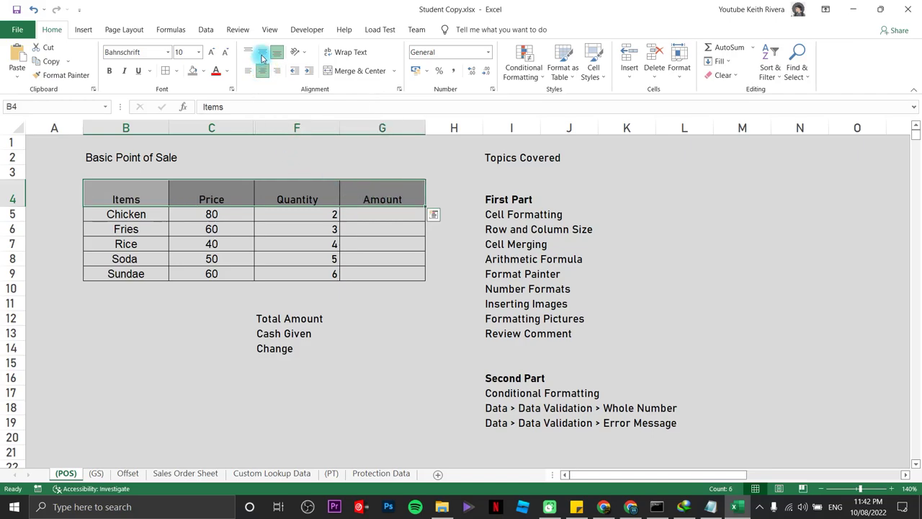
{"action": "left_click", "coordinate": [262, 57]}
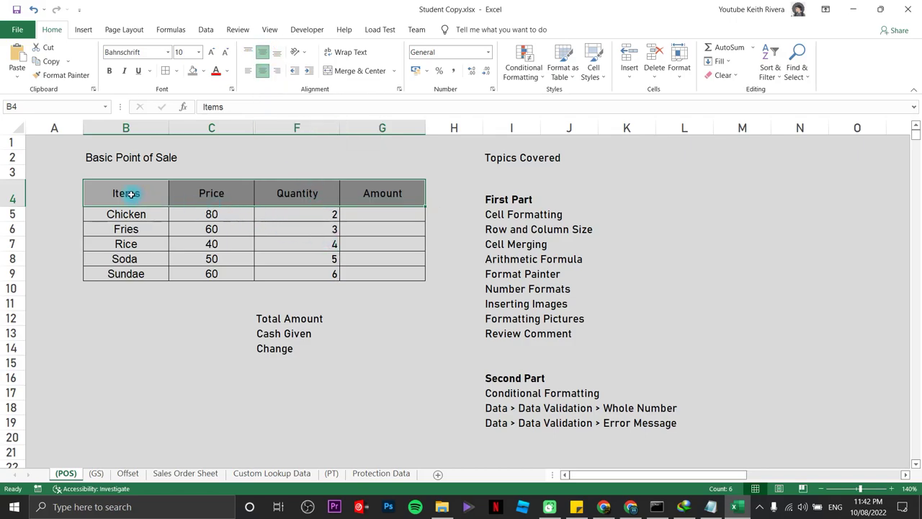
Make the table's header labels from Items to Amount bold.
{"action": "left_click_drag", "start_coordinate": [197, 196], "coordinate": [369, 195]}
{"action": "left_click", "coordinate": [109, 71]}
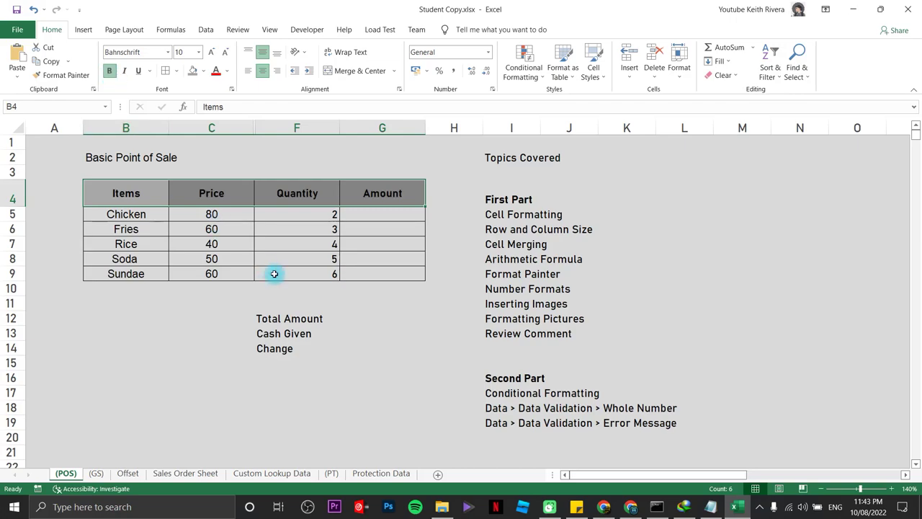
{"action": "left_click", "coordinate": [395, 321]}
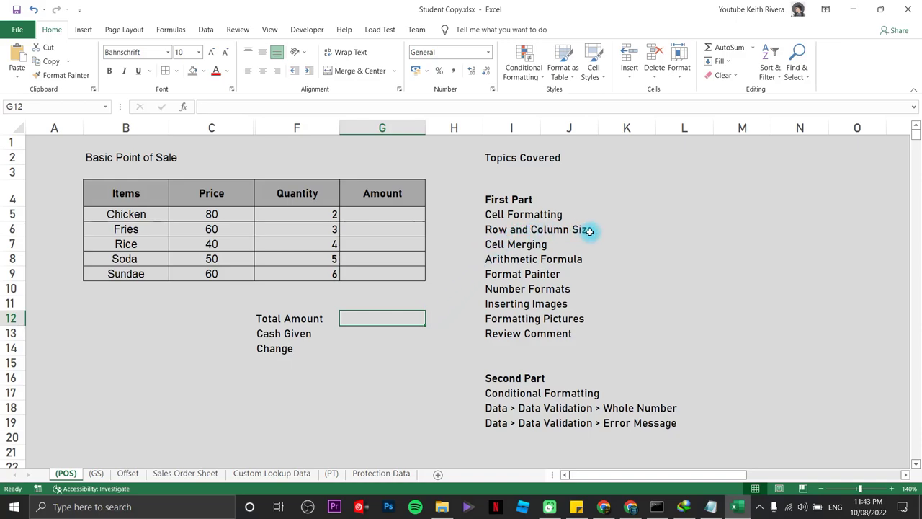
Set the width of the Amount column (G) to 18.
{"action": "left_click", "coordinate": [138, 126]}
{"action": "left_click", "coordinate": [403, 122]}
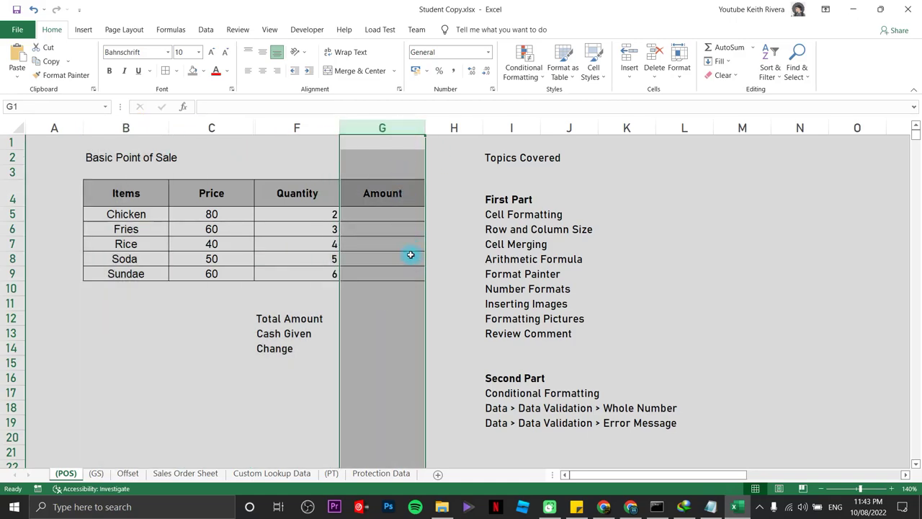
{"action": "right_click", "coordinate": [404, 125]}
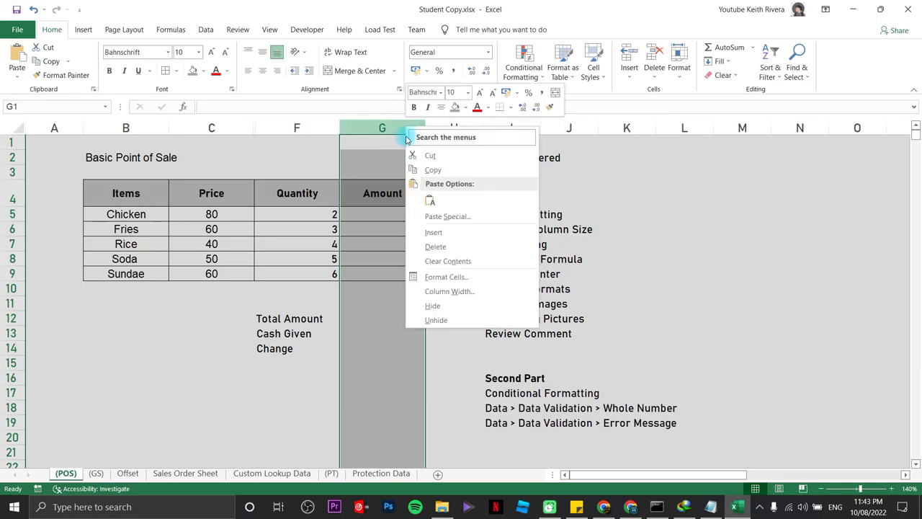
{"action": "left_click", "coordinate": [449, 291]}
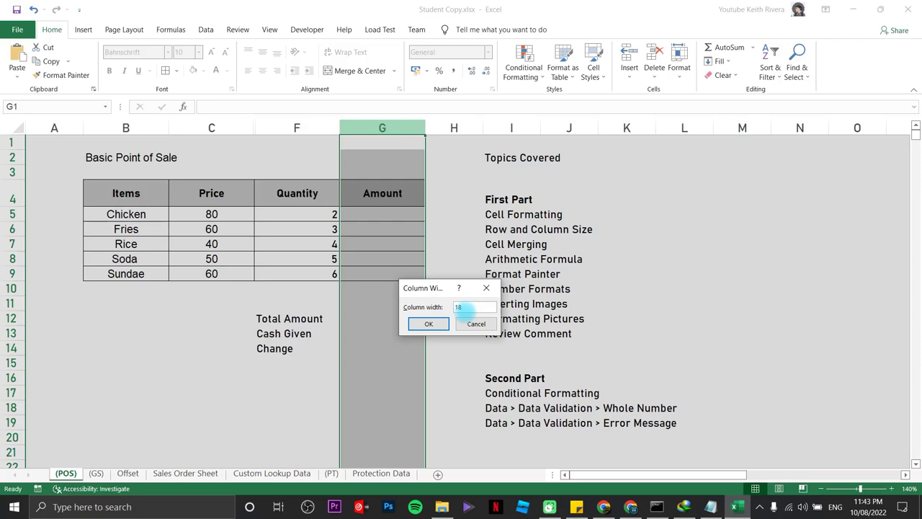
{"action": "left_click", "coordinate": [425, 323]}
{"action": "left_click", "coordinate": [464, 346]}
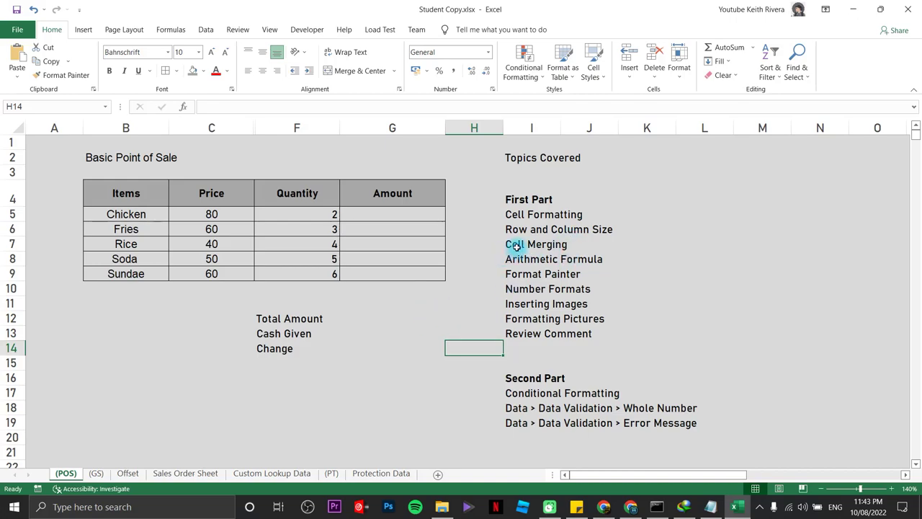
Merge and center the Basic Point of Sale title across B2:G2 and make it bold.
{"action": "left_click", "coordinate": [109, 158]}
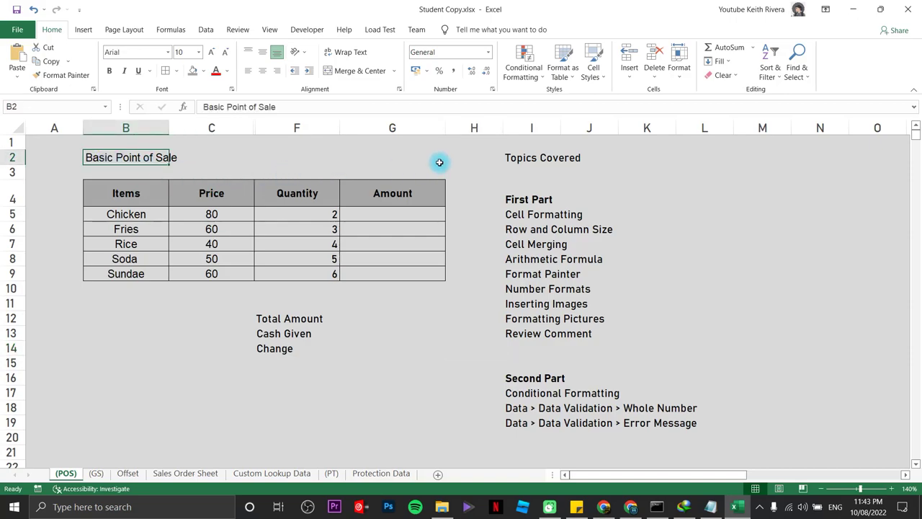
{"action": "left_click_drag", "start_coordinate": [105, 155], "coordinate": [386, 154]}
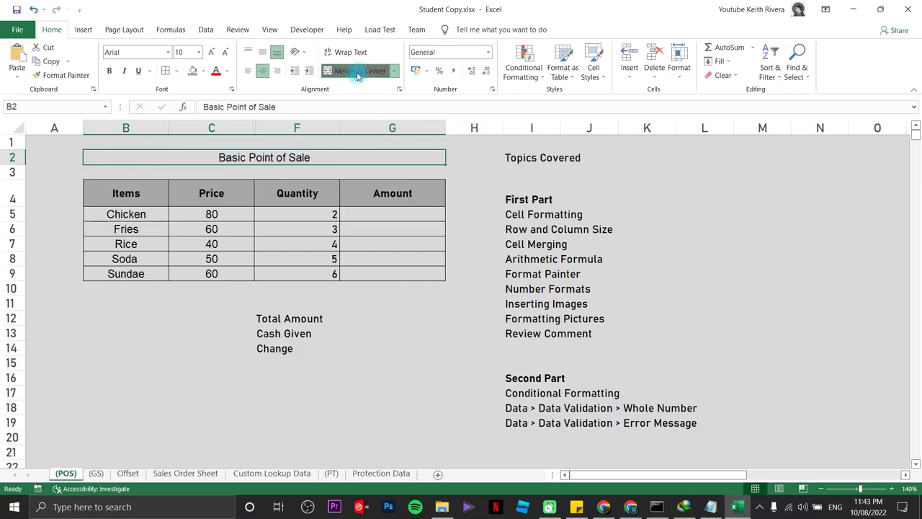
{"action": "left_click", "coordinate": [110, 71]}
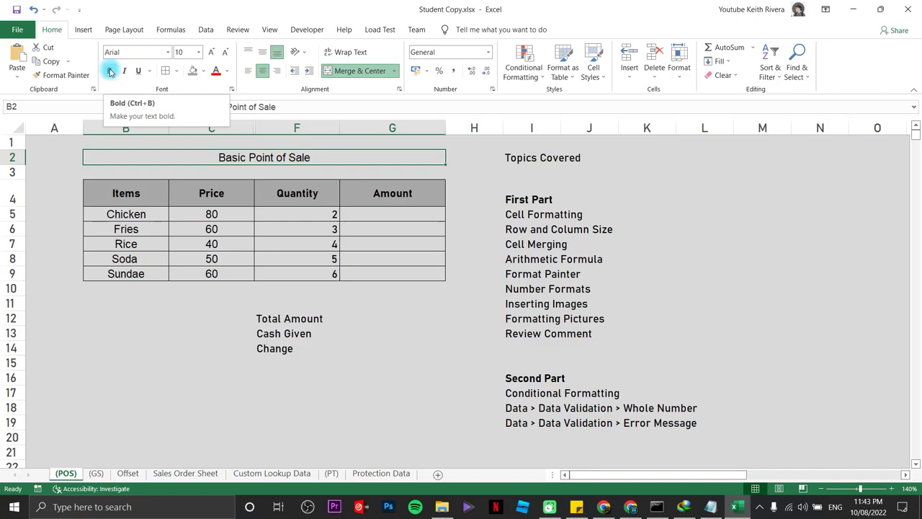
{"action": "left_click", "coordinate": [110, 71]}
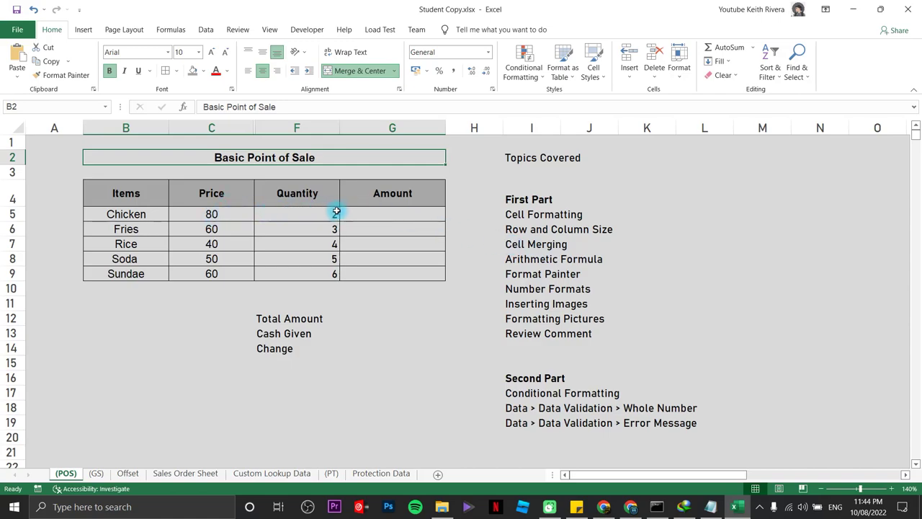
Enter the formula =C5*F5 in the Chicken row's Amount cell (G5) to multiply price by quantity.
{"action": "left_click", "coordinate": [379, 213]}
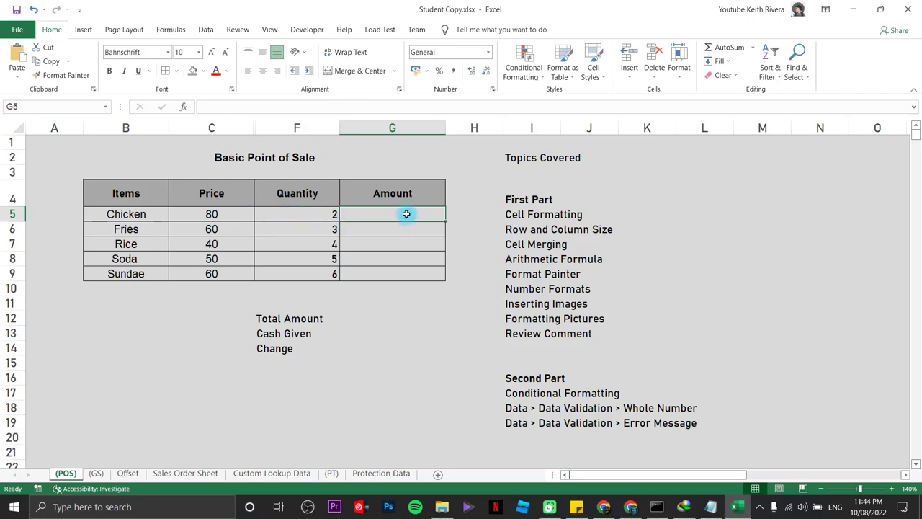
{"action": "type", "text": "="}
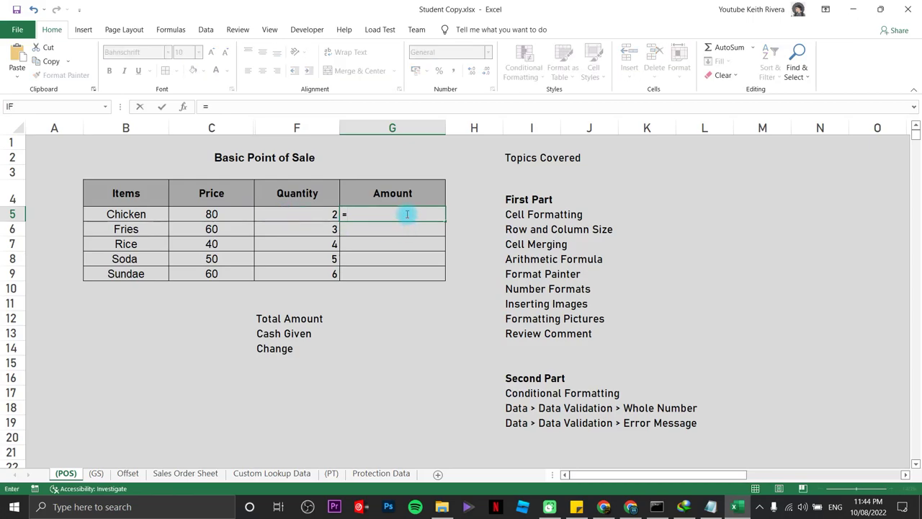
{"action": "left_click", "coordinate": [240, 213]}
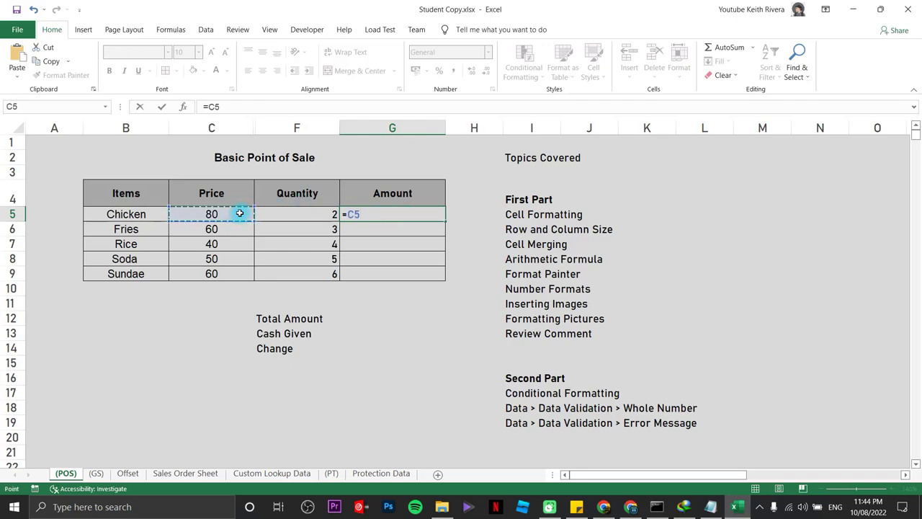
{"action": "type", "text": "*"}
{"action": "left_click", "coordinate": [308, 215]}
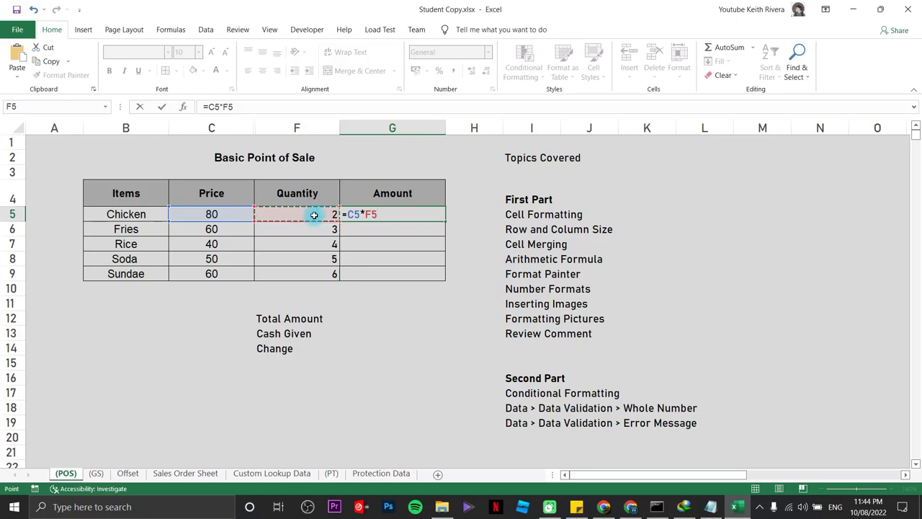
{"action": "key", "text": "Return"}
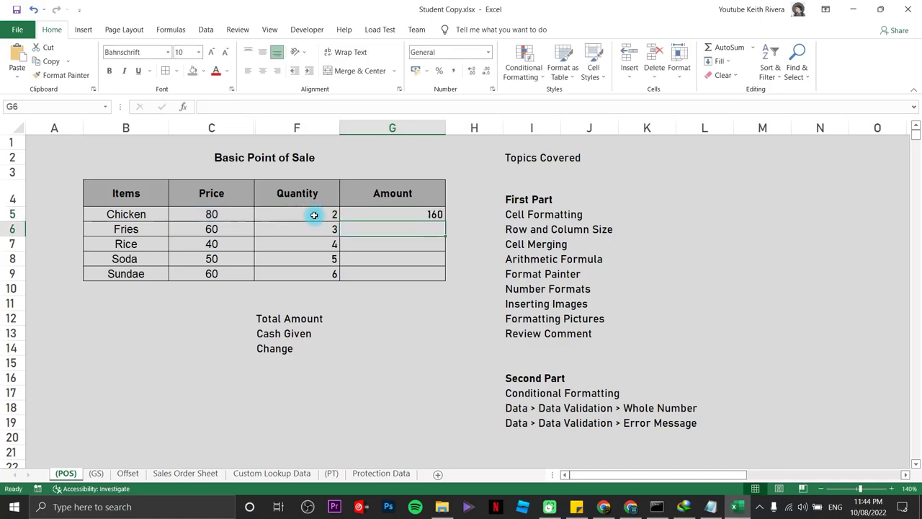
Set the Chicken quantity in F5 to 3 and check the Amount formula in G5.
{"action": "left_click", "coordinate": [385, 215]}
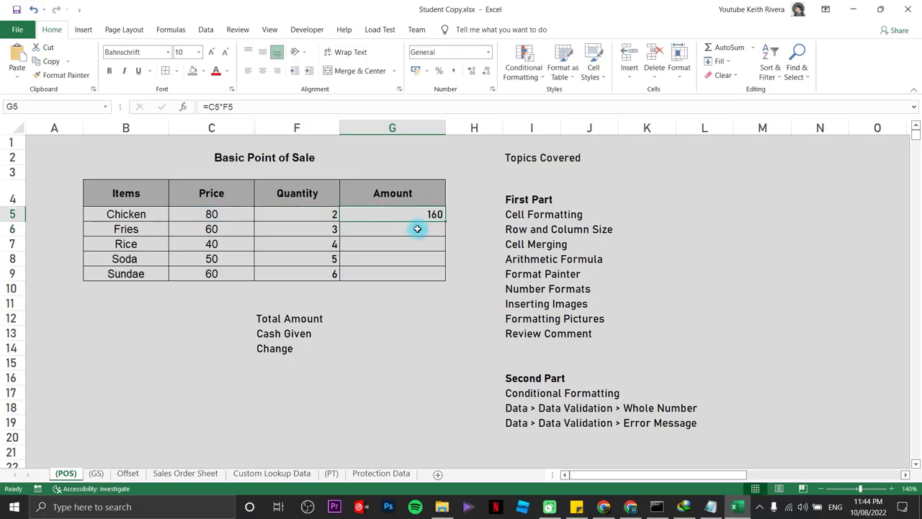
{"action": "left_click", "coordinate": [293, 214]}
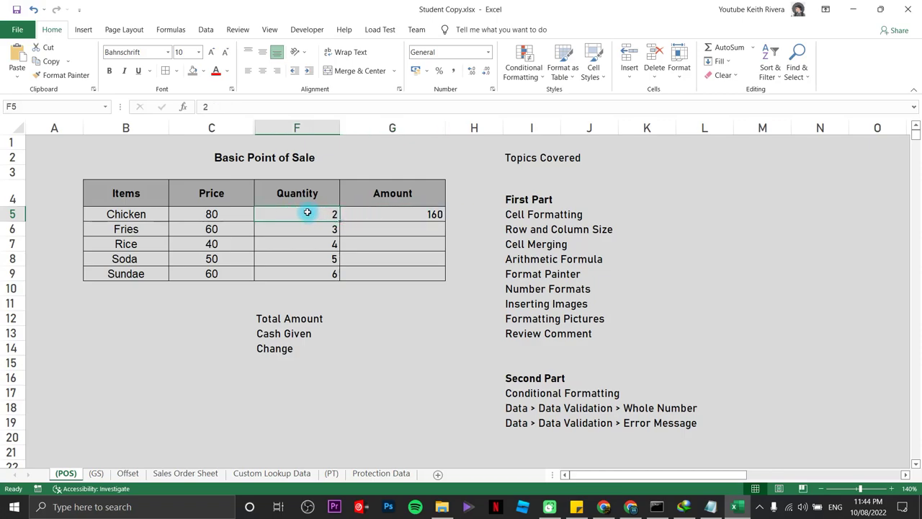
{"action": "type", "text": "3"}
{"action": "key", "text": "Return"}
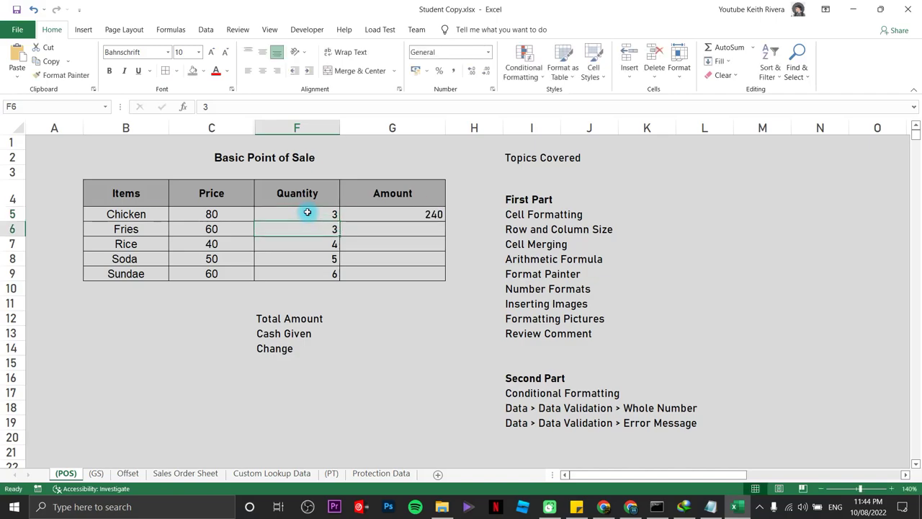
{"action": "left_click", "coordinate": [384, 213]}
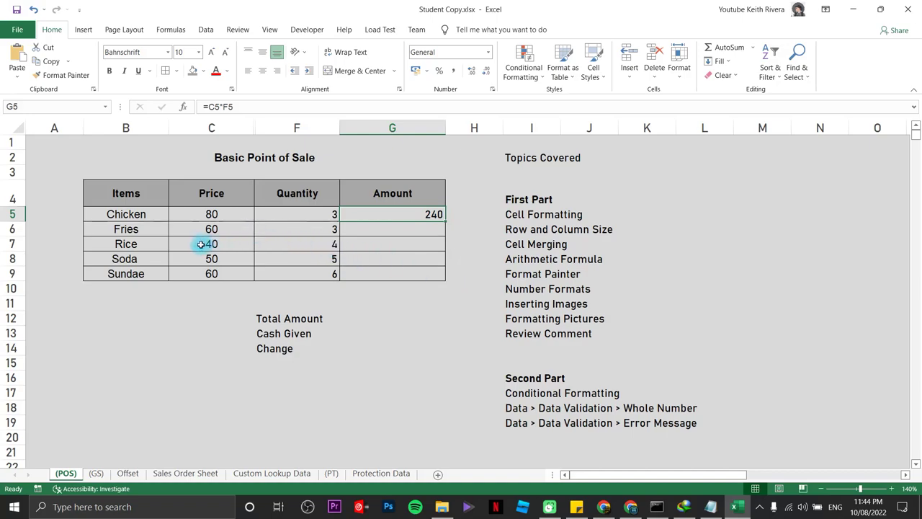
Fill the Amount formula from G5 down to the Sundae row (G9).
{"action": "left_click_drag", "start_coordinate": [204, 230], "coordinate": [376, 232]}
{"action": "left_click_drag", "start_coordinate": [213, 243], "coordinate": [417, 246]}
{"action": "left_click_drag", "start_coordinate": [214, 259], "coordinate": [371, 256]}
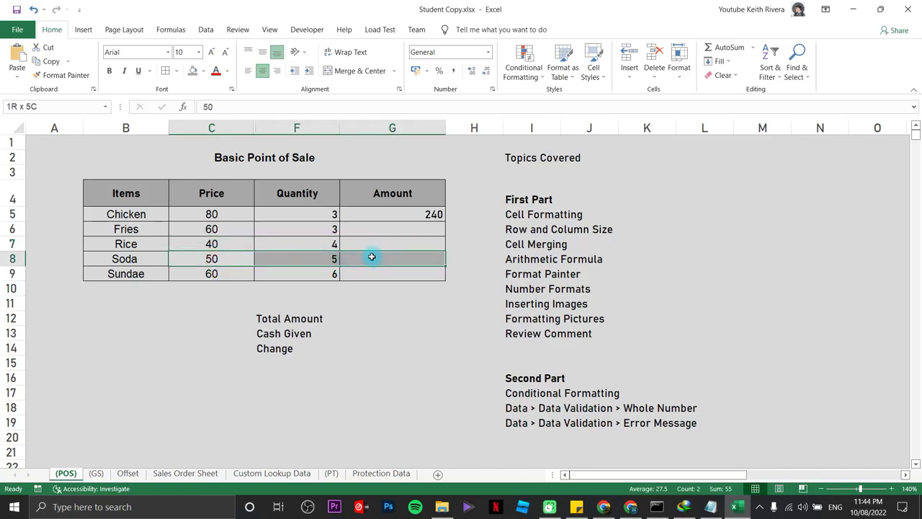
{"action": "left_click", "coordinate": [429, 227]}
{"action": "left_click", "coordinate": [432, 213]}
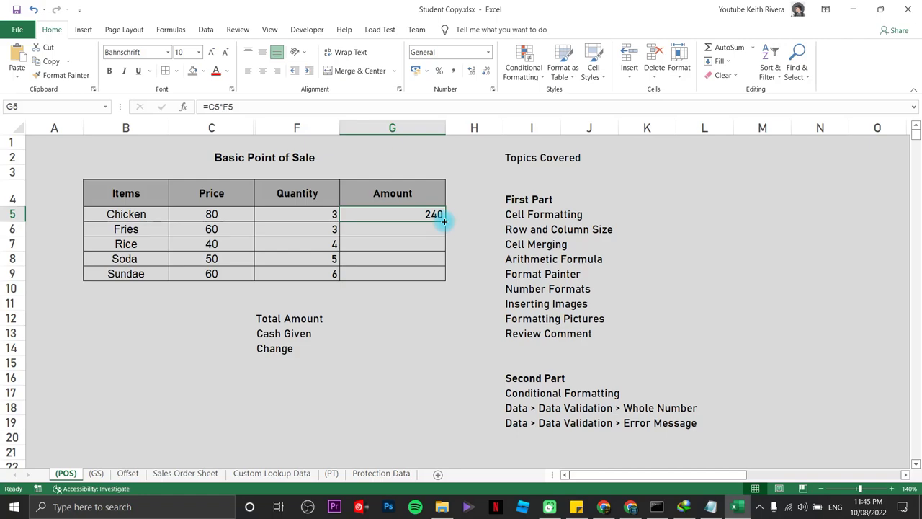
{"action": "left_click_drag", "start_coordinate": [444, 222], "coordinate": [447, 281]}
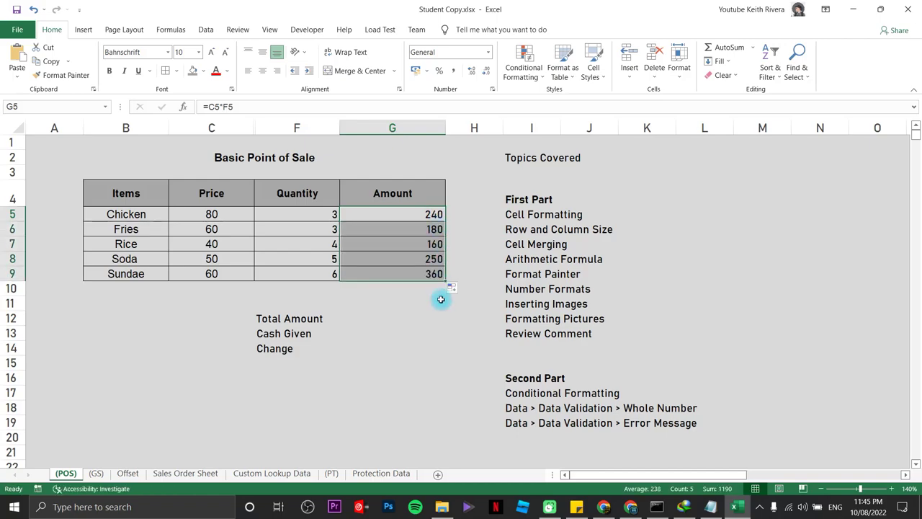
{"action": "left_click", "coordinate": [511, 259]}
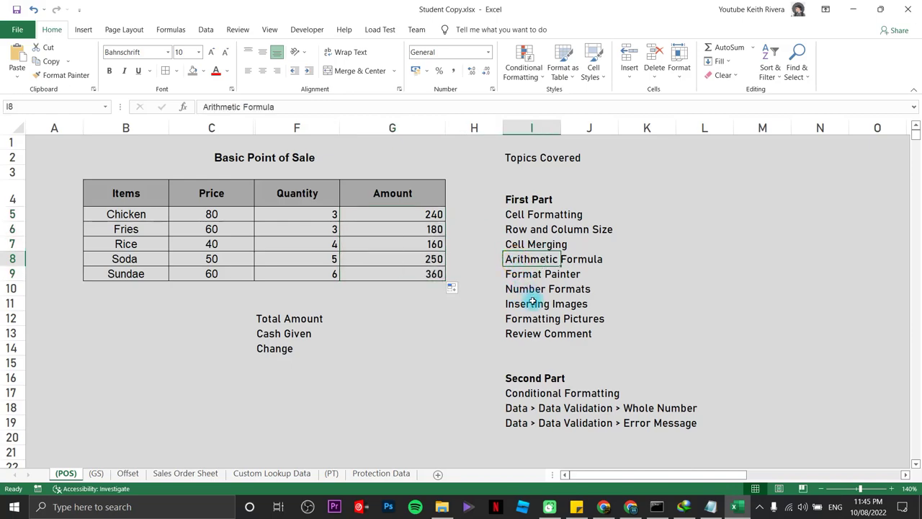
{"action": "left_click", "coordinate": [517, 276]}
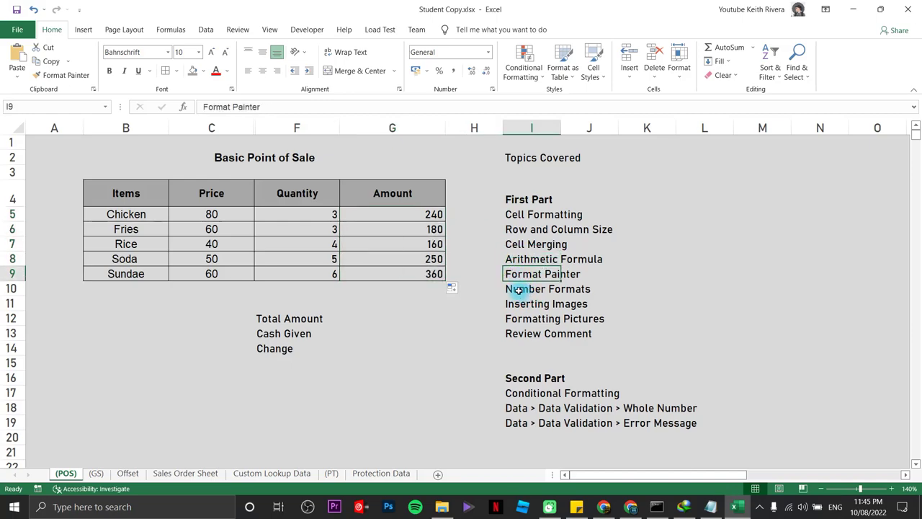
{"action": "left_click", "coordinate": [519, 290]}
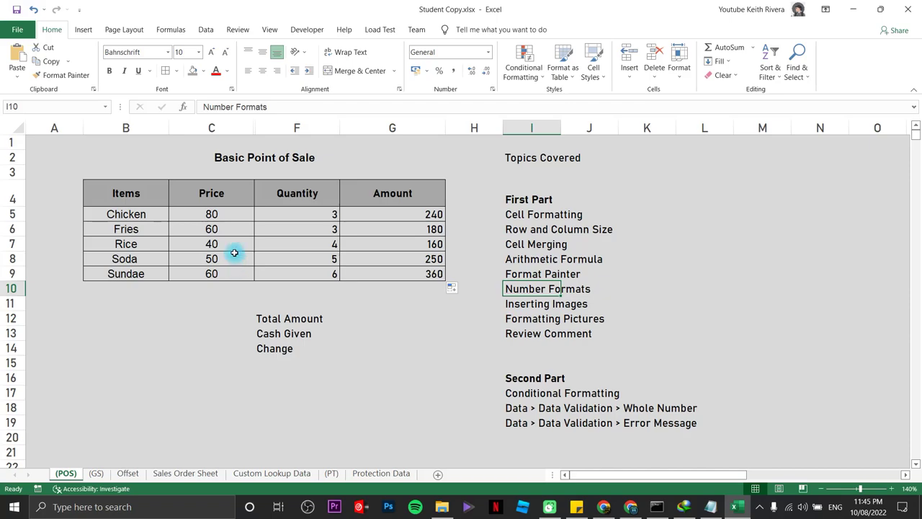
Apply the Currency number format to the item prices from Chicken to Sundae (C5:C9).
{"action": "left_click_drag", "start_coordinate": [226, 211], "coordinate": [236, 271]}
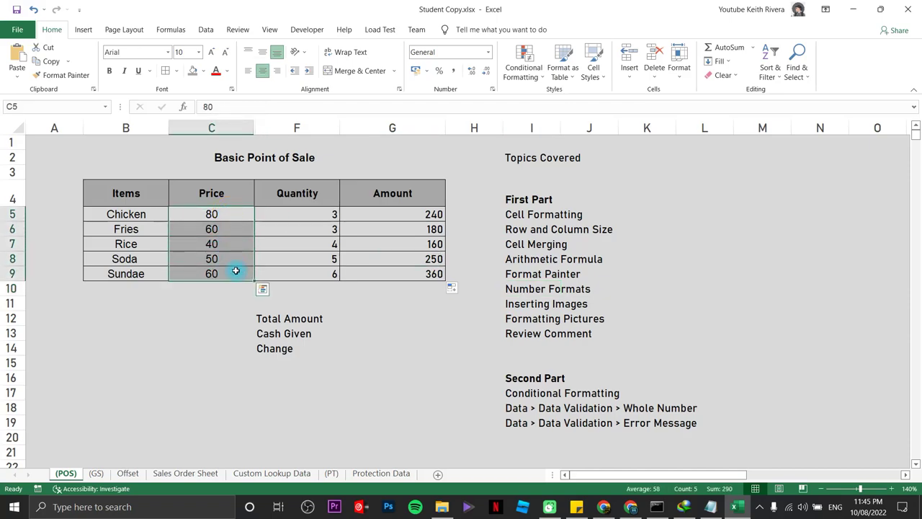
{"action": "left_click", "coordinate": [489, 53]}
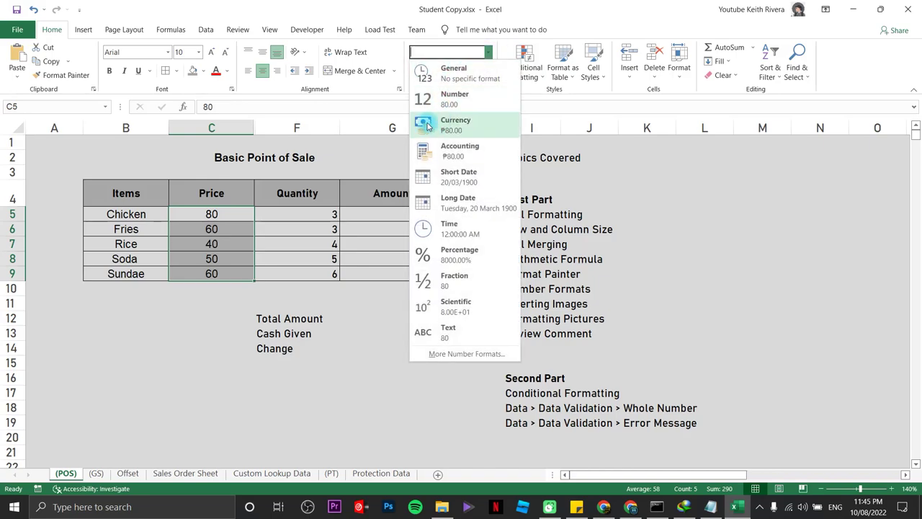
{"action": "left_click", "coordinate": [470, 134]}
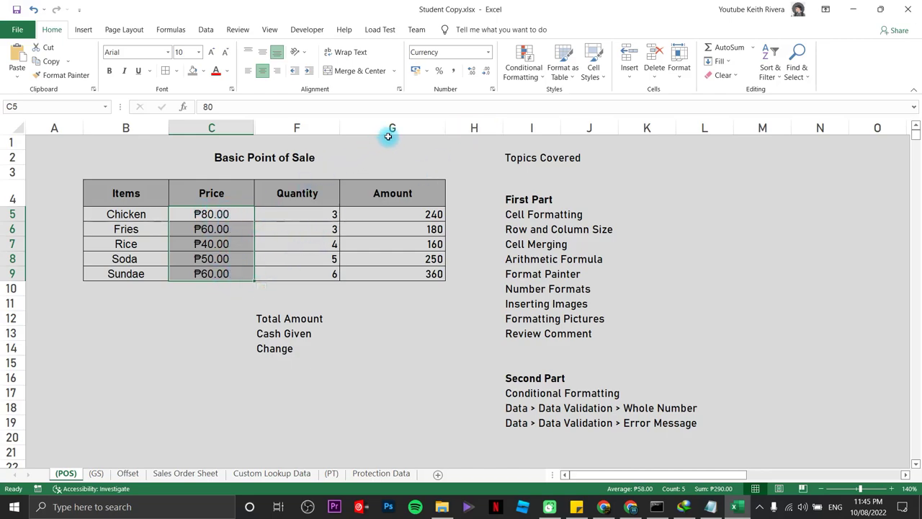
Change the currency symbol of the item prices (C5:C9) to PHP in the detailed number format settings.
{"action": "left_click", "coordinate": [487, 52]}
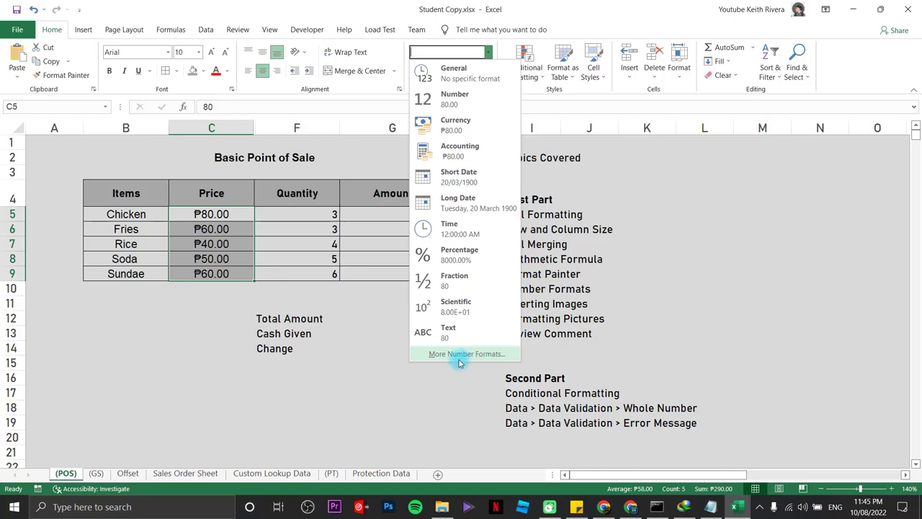
{"action": "left_click", "coordinate": [483, 353]}
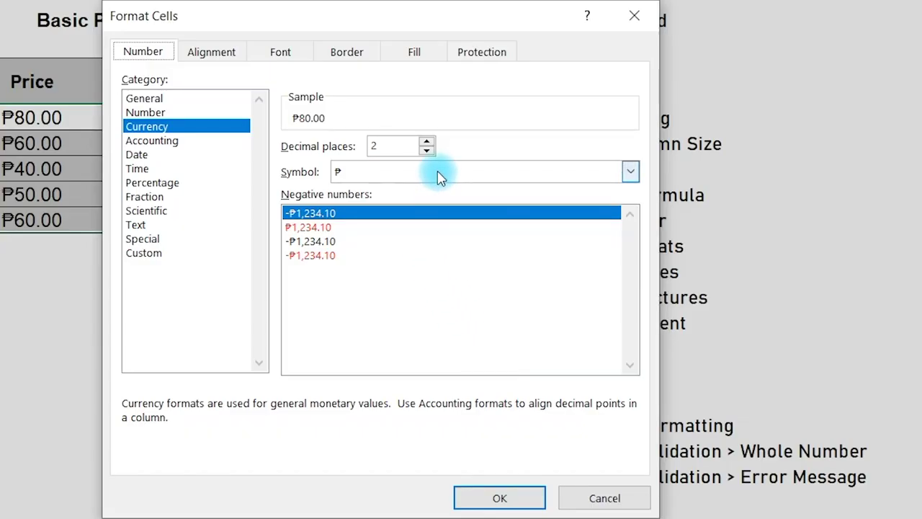
{"action": "left_click", "coordinate": [438, 175]}
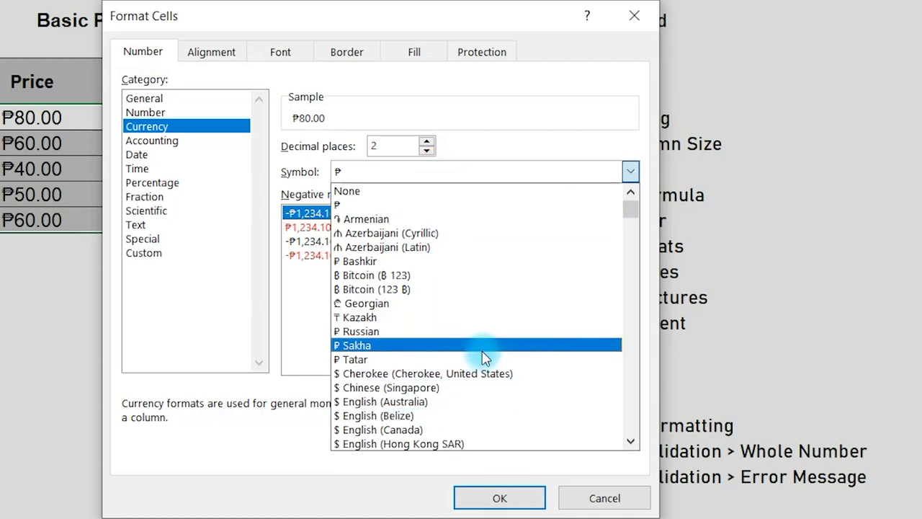
{"action": "type", "text": "PHP"}
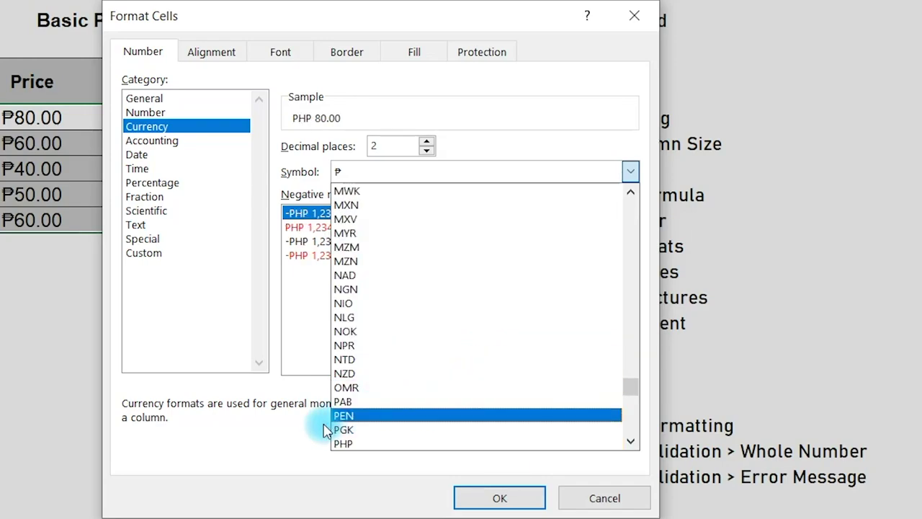
{"action": "left_click", "coordinate": [347, 443]}
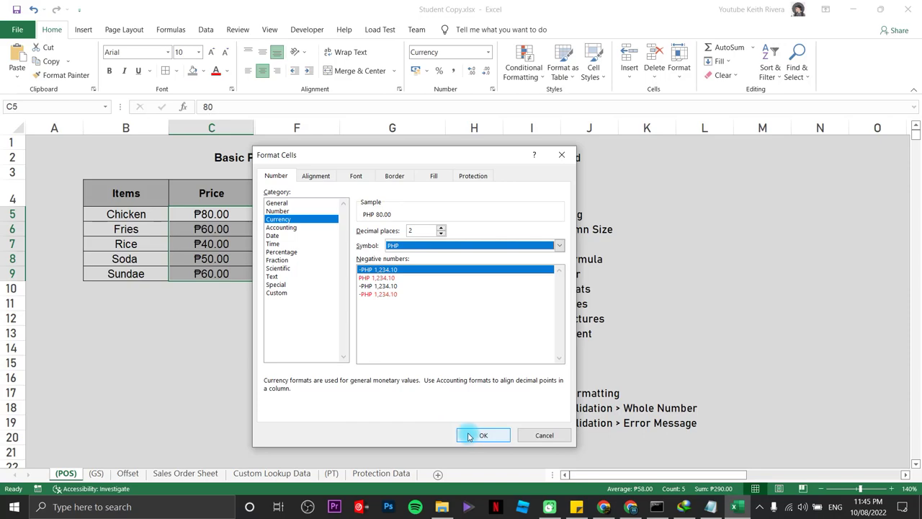
{"action": "left_click", "coordinate": [469, 436]}
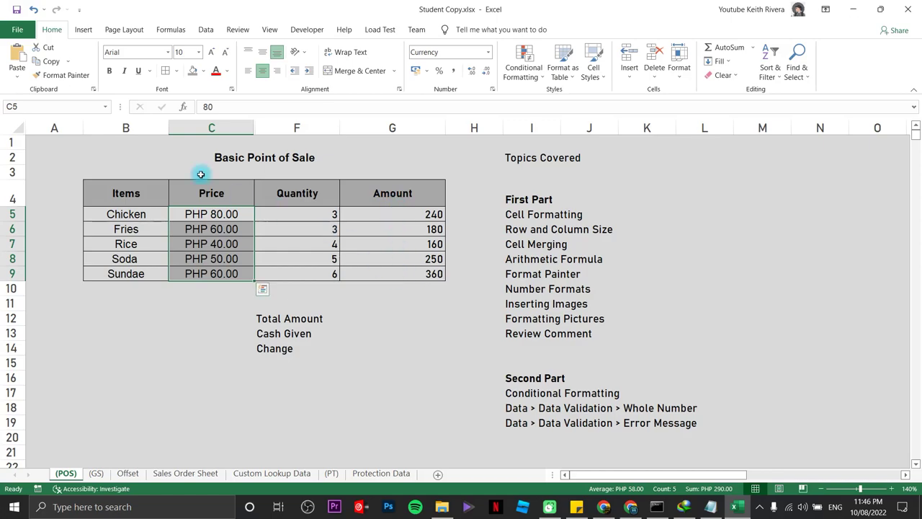
Copy the formatting of the item prices (C5:C9) onto the Amount cells G5:G9 with Format Painter.
{"action": "left_click", "coordinate": [67, 76]}
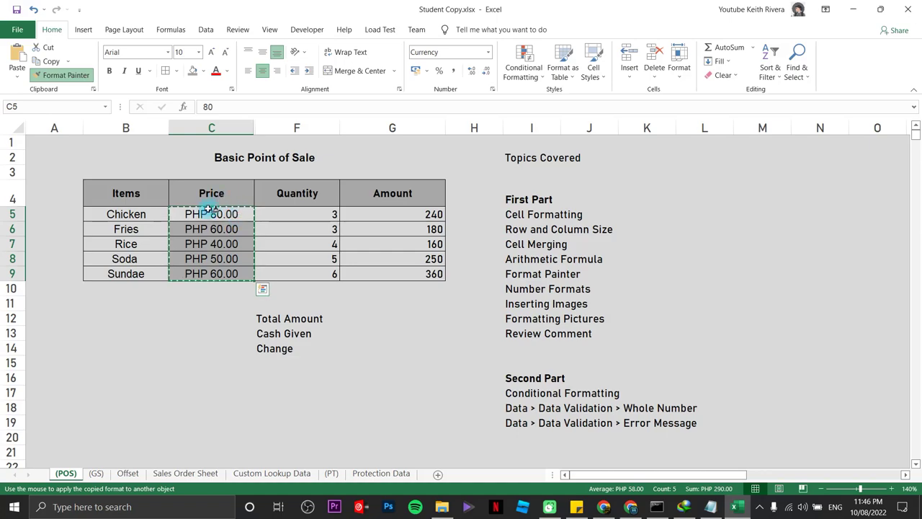
{"action": "left_click", "coordinate": [386, 214]}
{"action": "left_click_drag", "start_coordinate": [386, 215], "coordinate": [394, 275]}
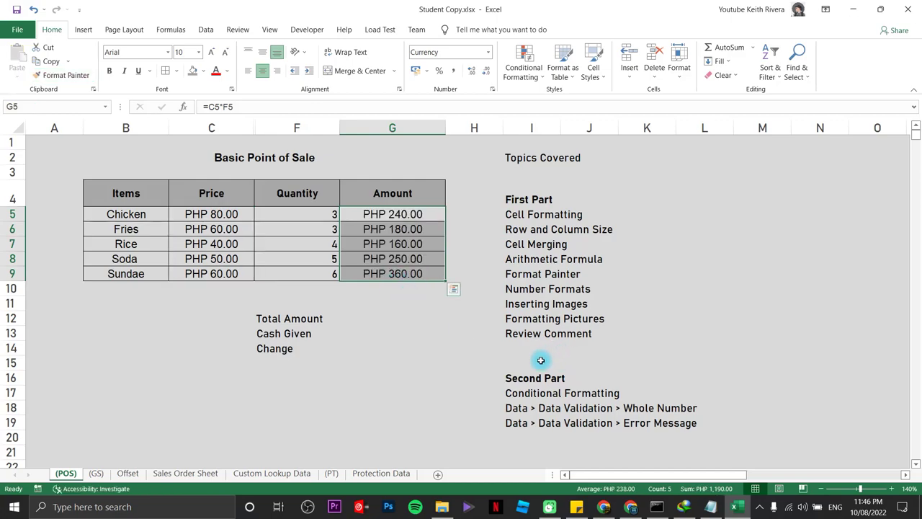
Copy the formatting of the Sundae amount (G9) onto the Total Amount, Cash Given and Change cells (G12:G14) with Format Painter.
{"action": "left_click", "coordinate": [360, 319]}
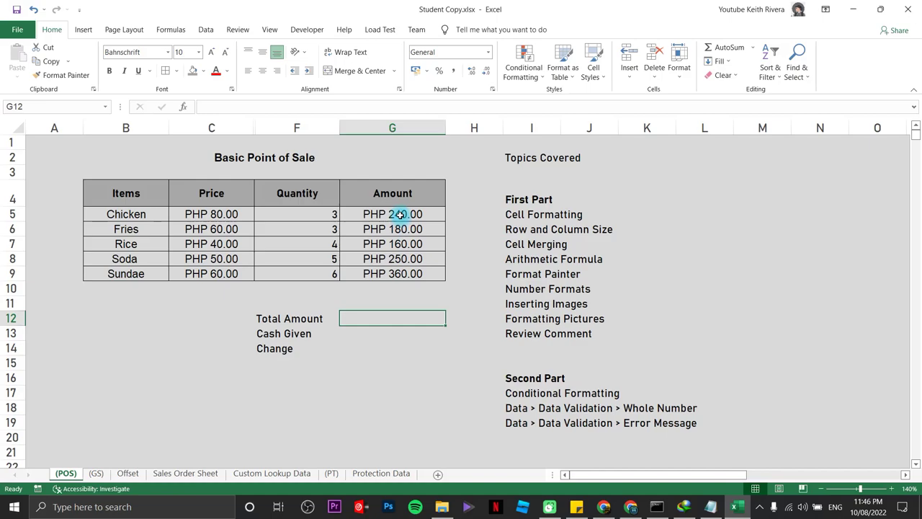
{"action": "left_click", "coordinate": [417, 278]}
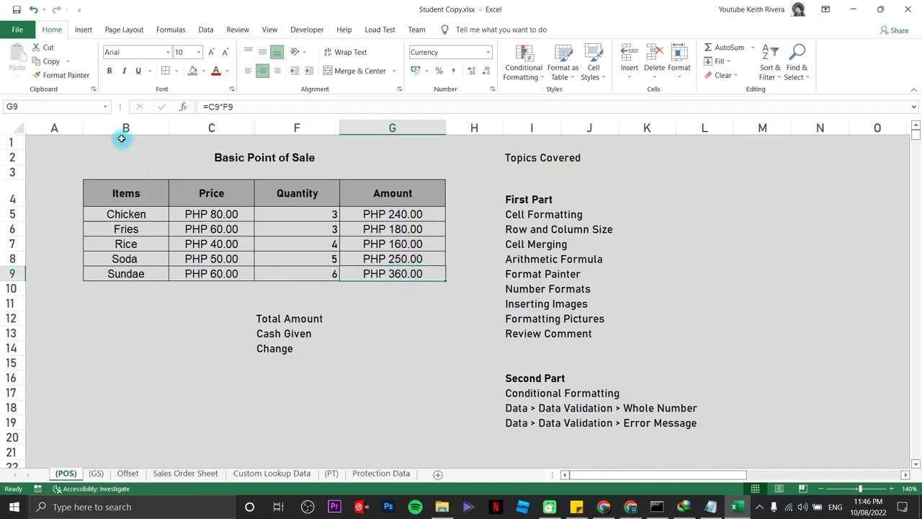
{"action": "left_click", "coordinate": [79, 76]}
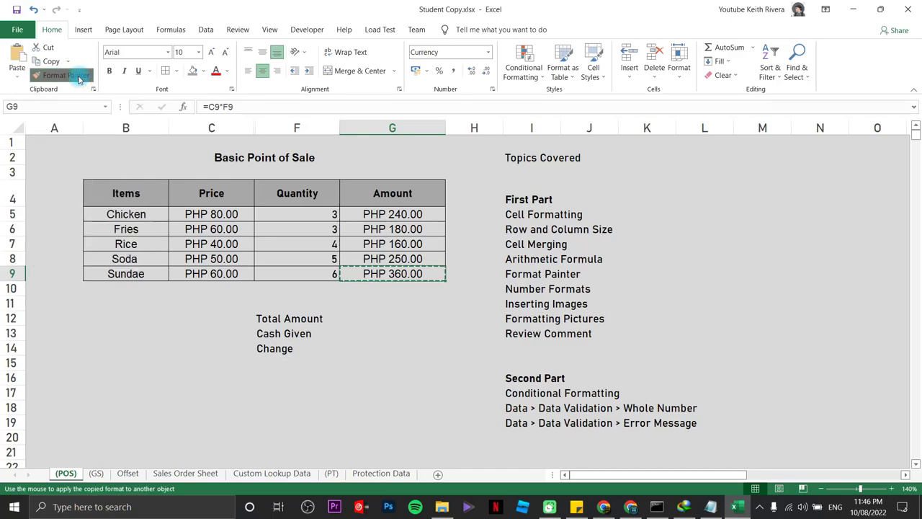
{"action": "mouse_move", "coordinate": [388, 319]}
{"action": "left_mouse_down"}
{"action": "mouse_move", "coordinate": [391, 358]}
{"action": "mouse_move", "coordinate": [397, 353]}
{"action": "left_mouse_up"}
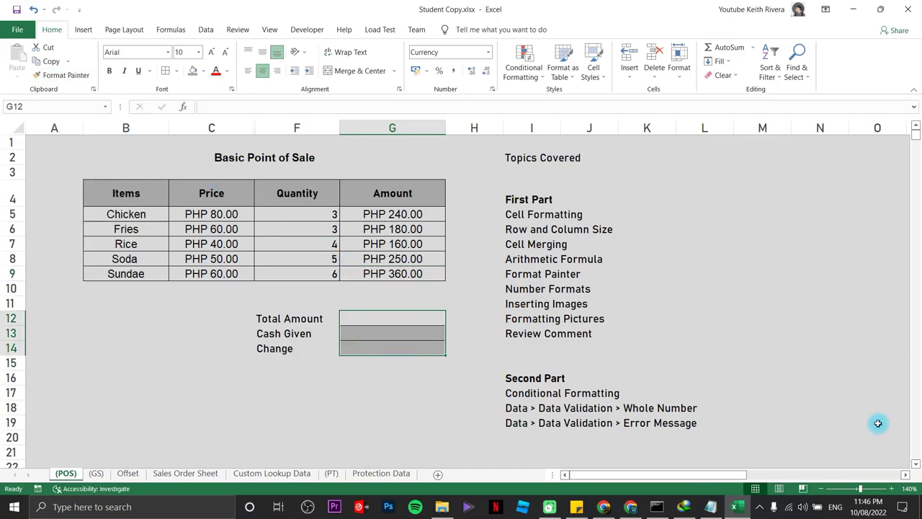
{"action": "left_click", "coordinate": [542, 375]}
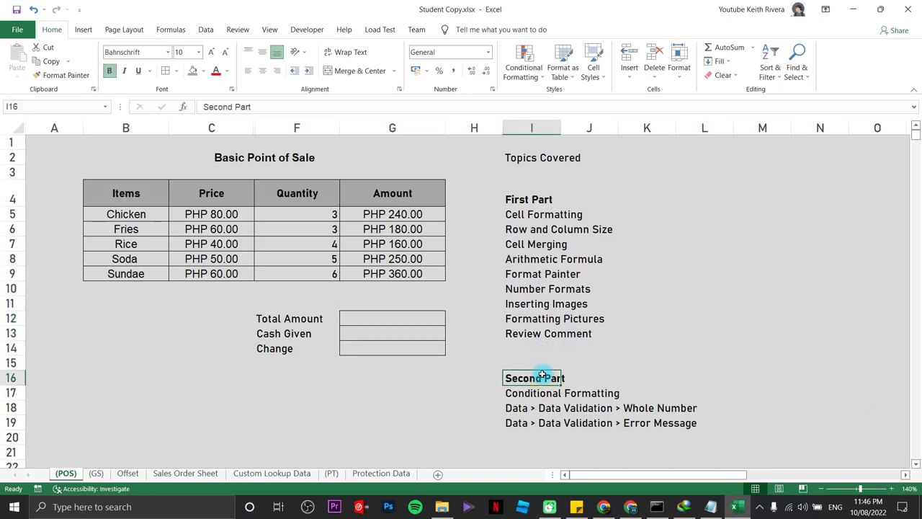
Calculate the Total Amount in G12 with the formula =SUM(G5:G9).
{"action": "left_click", "coordinate": [384, 318]}
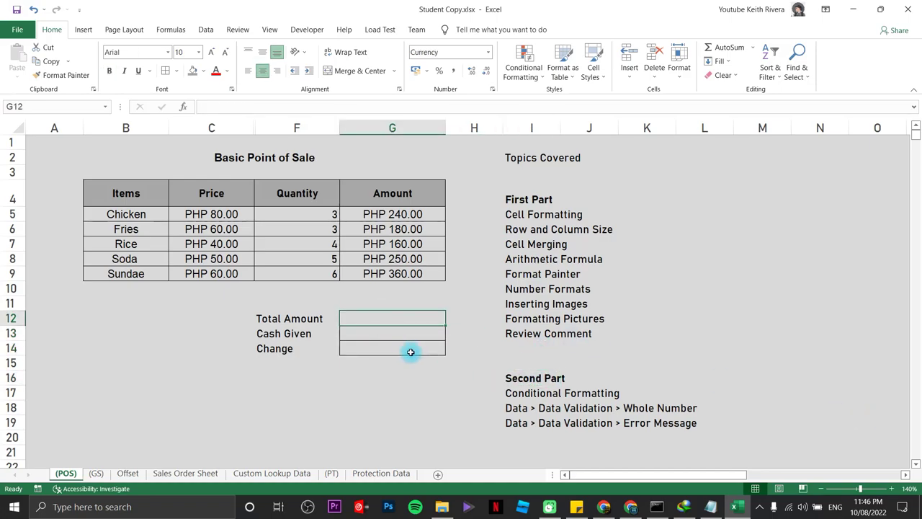
{"action": "type", "text": "="}
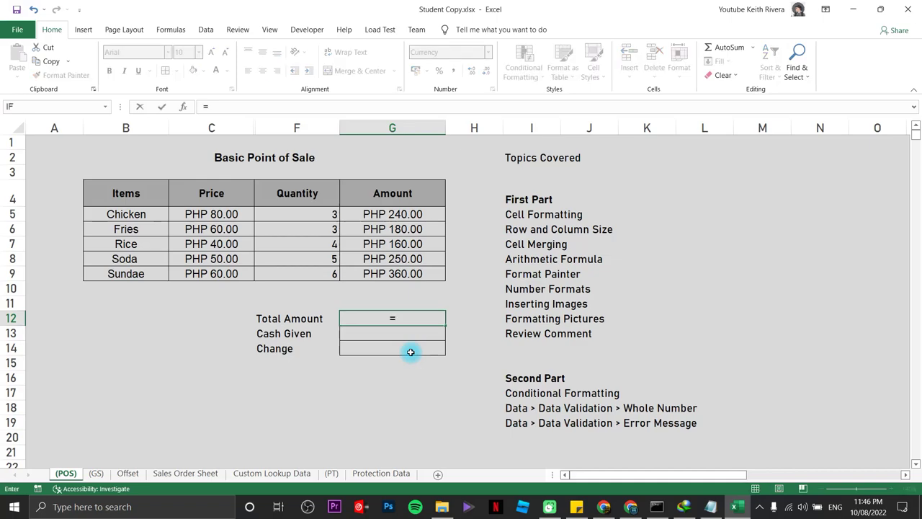
{"action": "type", "text": "sum"}
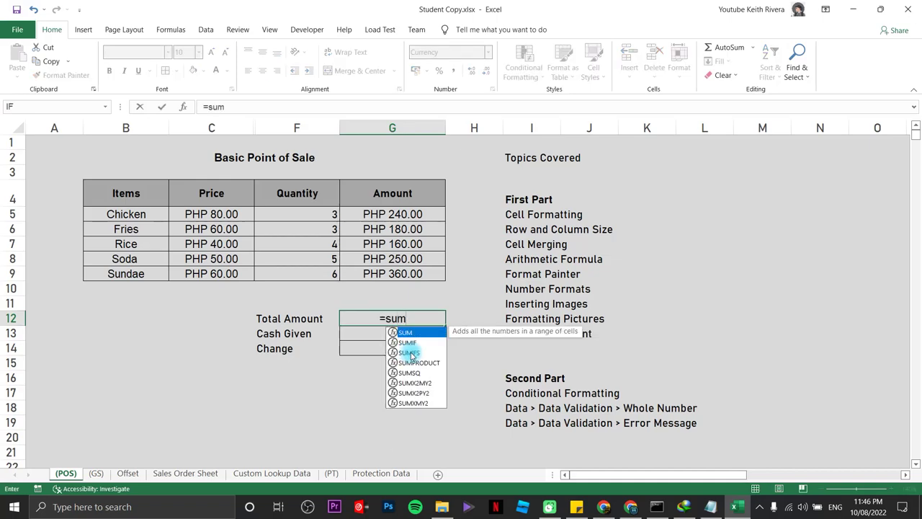
{"action": "type", "text": "("}
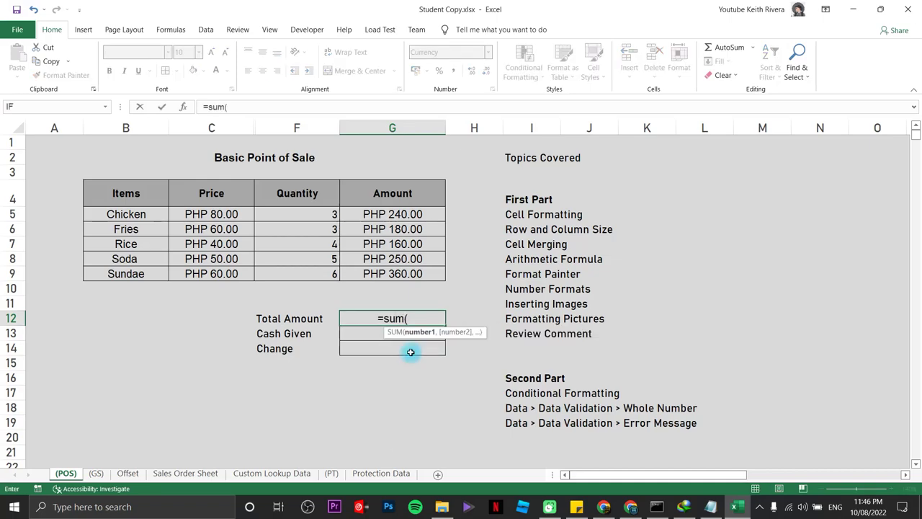
{"action": "left_click_drag", "start_coordinate": [403, 214], "coordinate": [395, 274]}
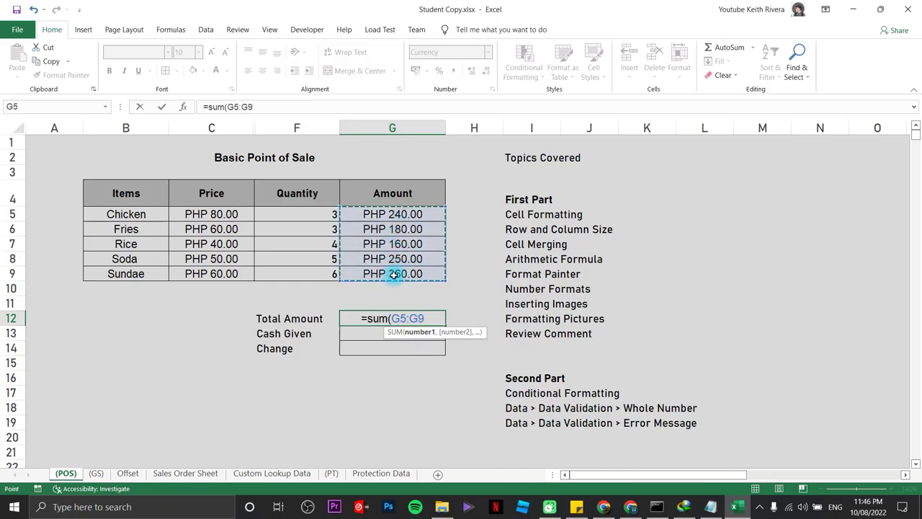
{"action": "type", "text": ")"}
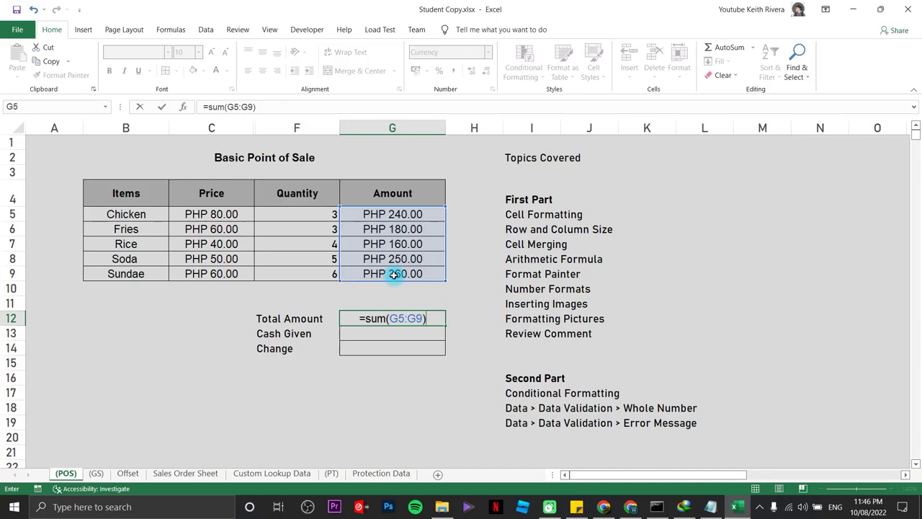
{"action": "key", "text": "Return"}
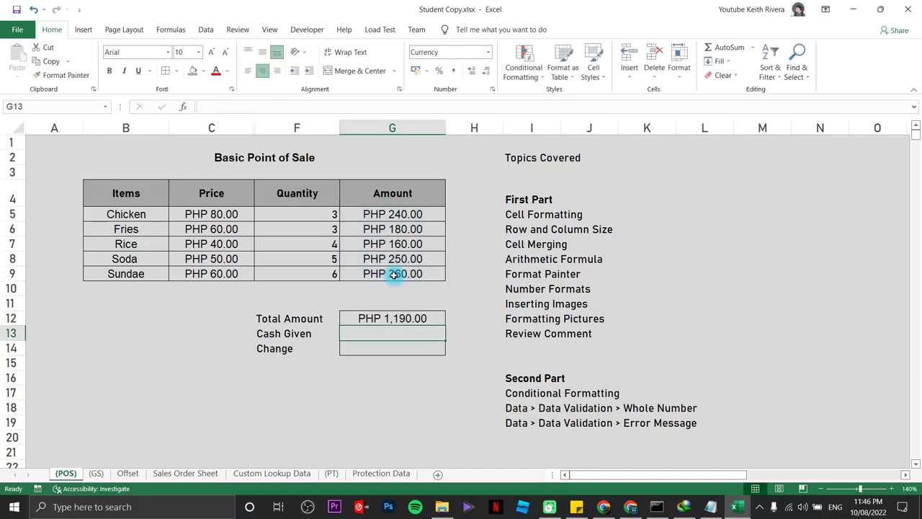
{"action": "left_click", "coordinate": [415, 317]}
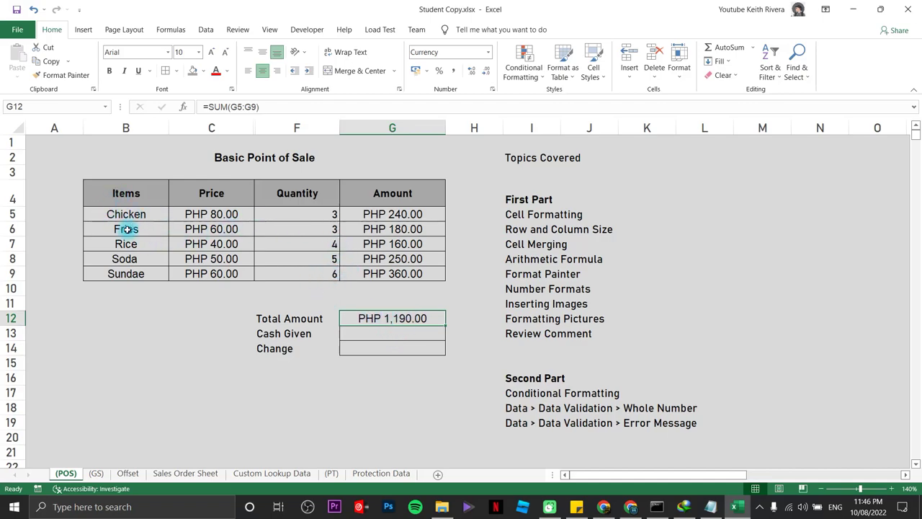
Enter 1500 as the Cash Given in G13.
{"action": "left_click", "coordinate": [387, 334]}
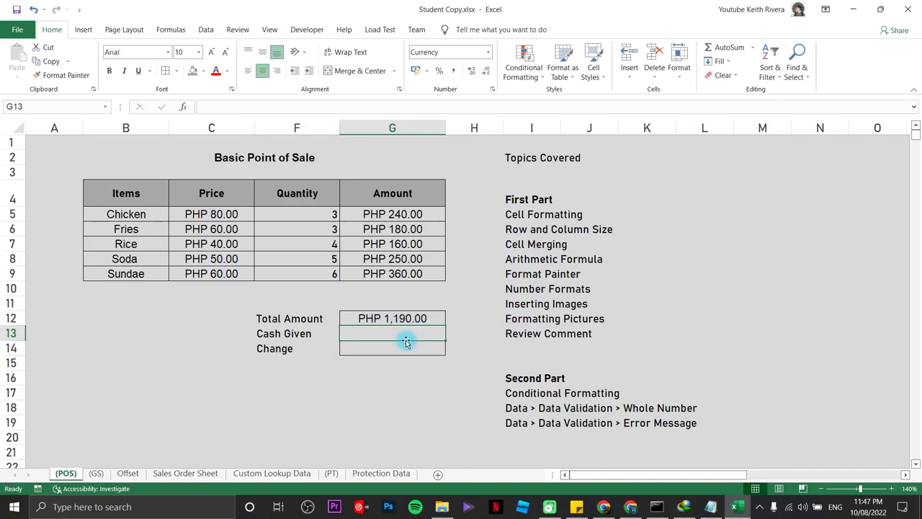
{"action": "type", "text": "1,5"}
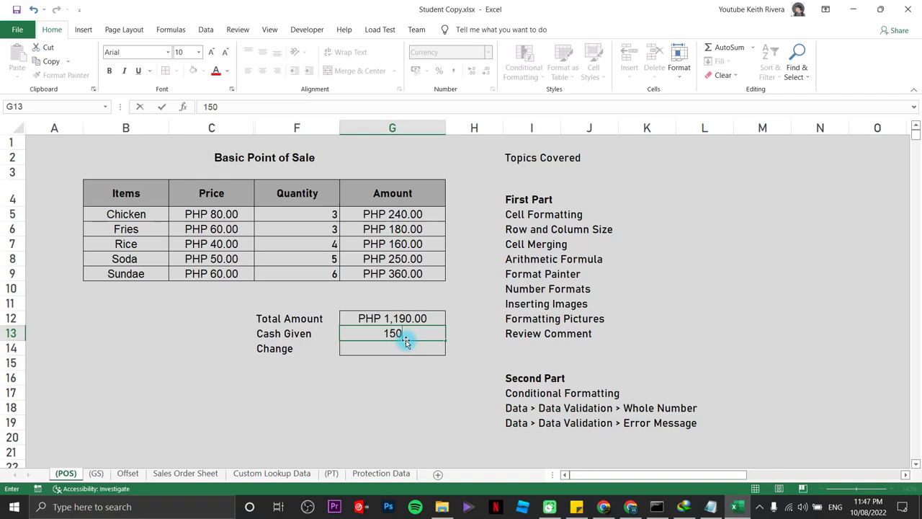
{"action": "type", "text": "00"}
{"action": "key", "text": "Return"}
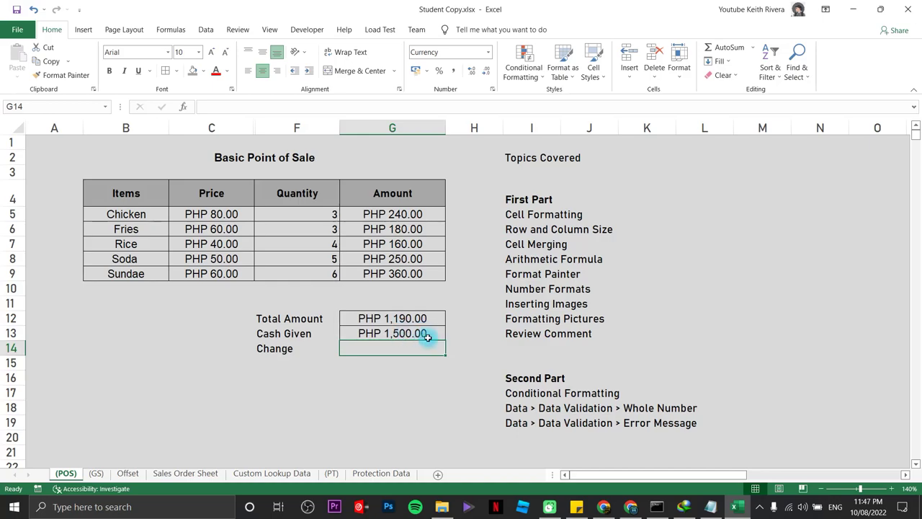
Calculate the Change in G14 by subtracting the Total Amount from the Cash Given with =G13-G12.
{"action": "left_click", "coordinate": [414, 322]}
{"action": "left_click", "coordinate": [421, 332]}
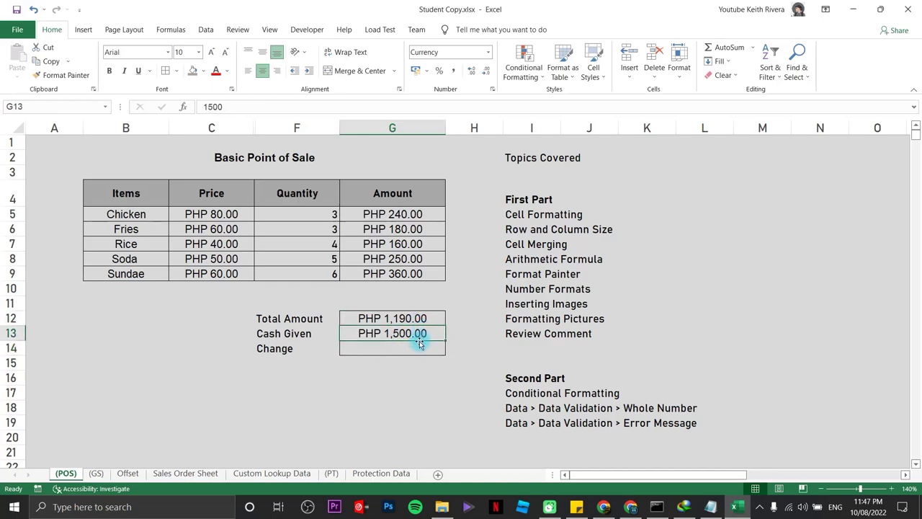
{"action": "left_click", "coordinate": [416, 349]}
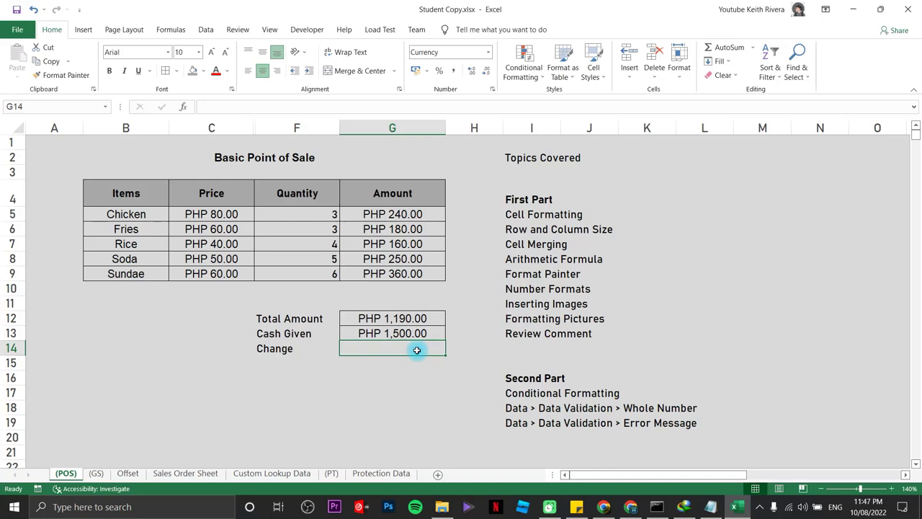
{"action": "type", "text": "="}
{"action": "left_click", "coordinate": [424, 333]}
{"action": "type", "text": "-"}
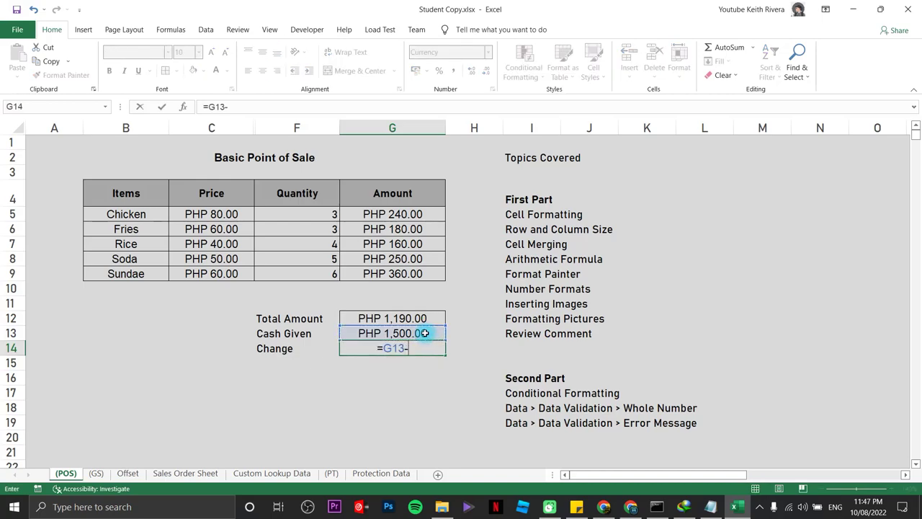
{"action": "left_click", "coordinate": [428, 317]}
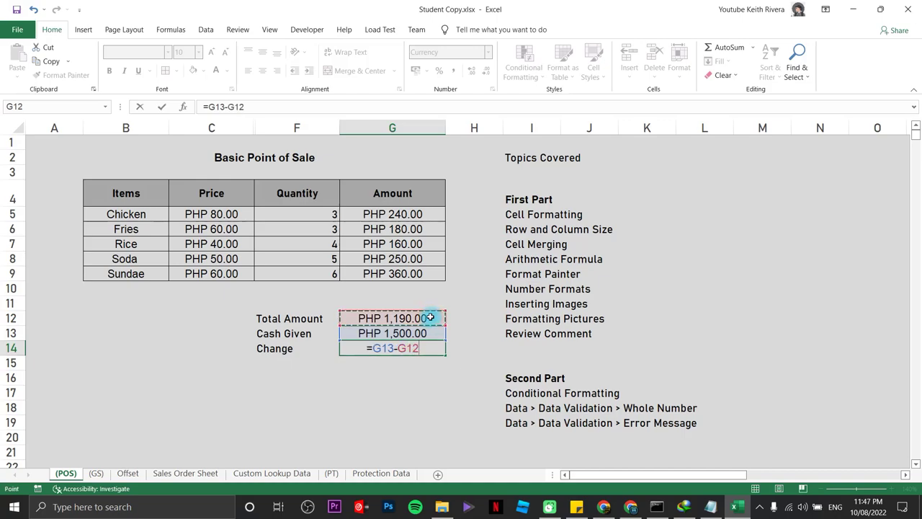
{"action": "key", "text": "Return"}
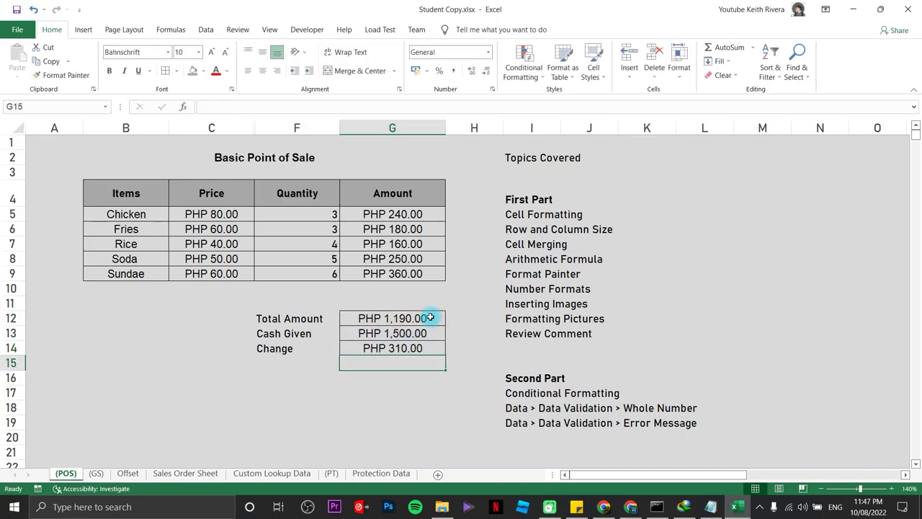
{"action": "left_click", "coordinate": [413, 349]}
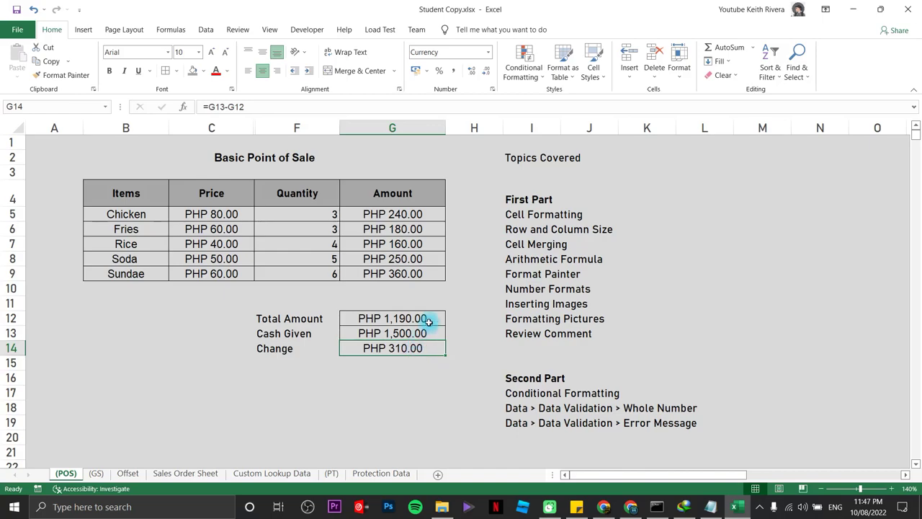
Insert the picture Keiba Black Circle Logo.png from the device's Keiba folder and place it over the Quantity and Amount columns.
{"action": "left_click", "coordinate": [542, 303]}
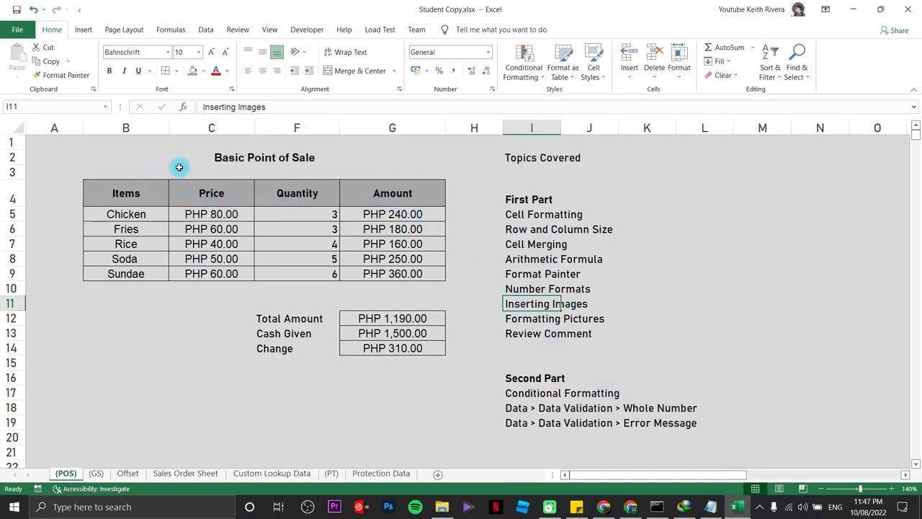
{"action": "left_click", "coordinate": [83, 30]}
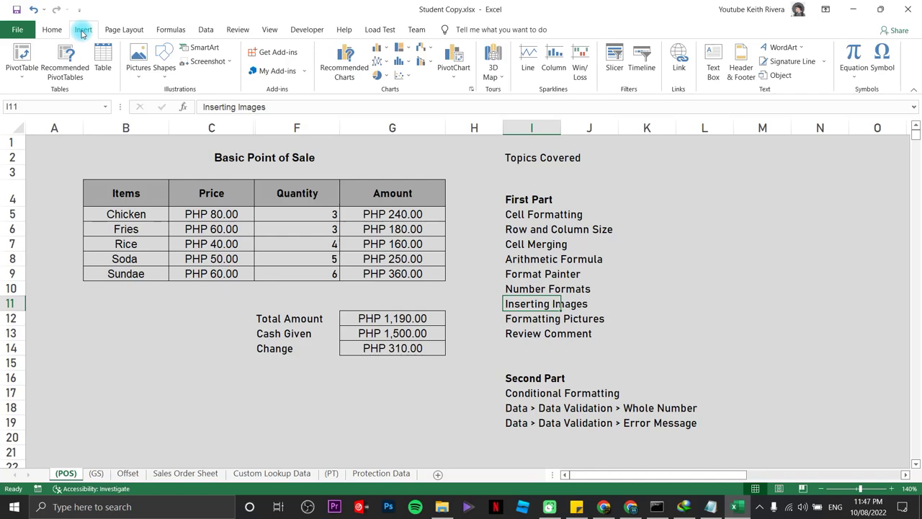
{"action": "left_click", "coordinate": [143, 74]}
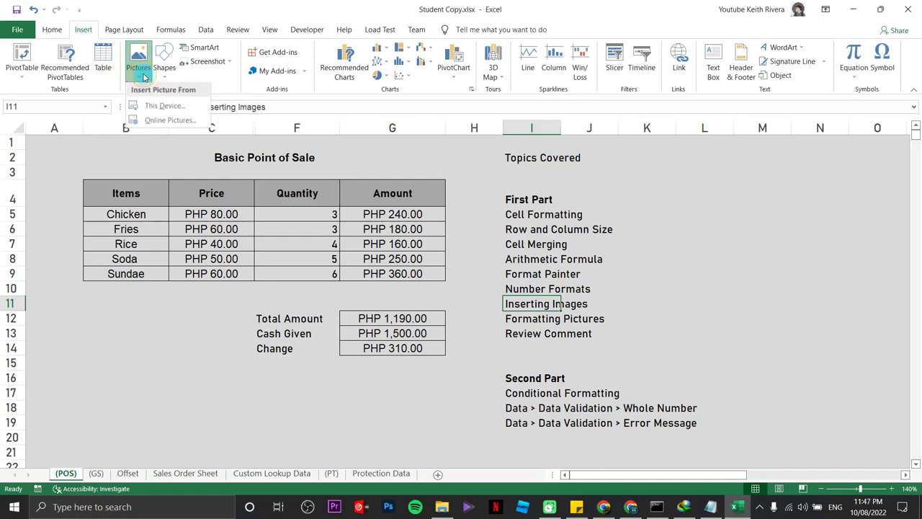
{"action": "left_click", "coordinate": [162, 109]}
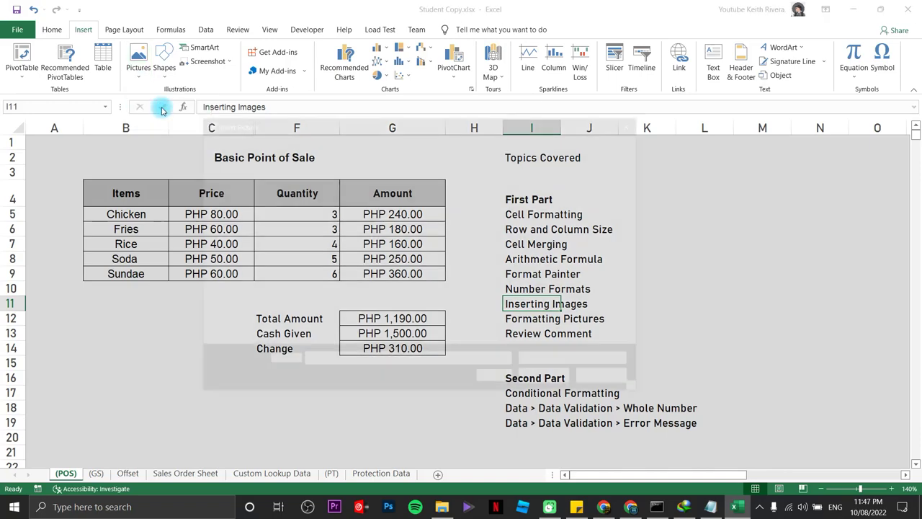
{"action": "left_click_drag", "start_coordinate": [283, 298], "coordinate": [279, 226]}
{"action": "left_click", "coordinate": [238, 224]}
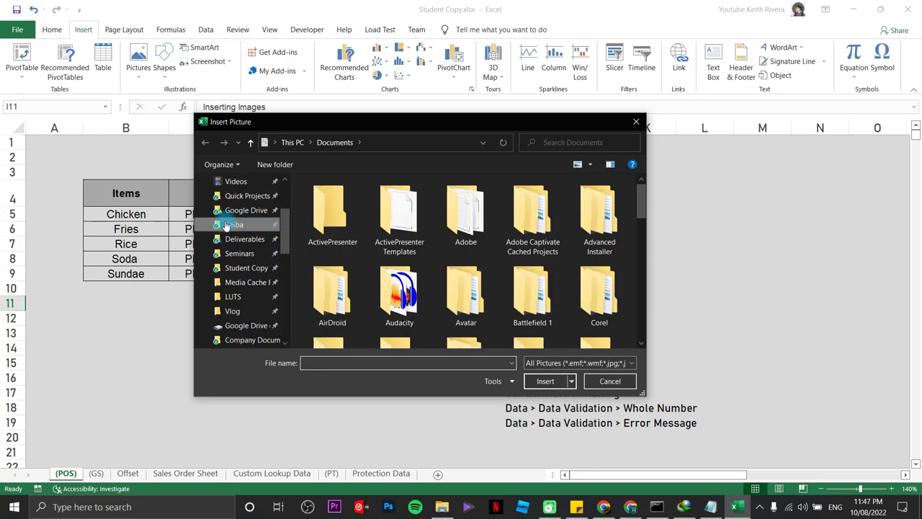
{"action": "scroll", "coordinate": [518, 176], "scroll_direction": "down", "scroll_amount": 5}
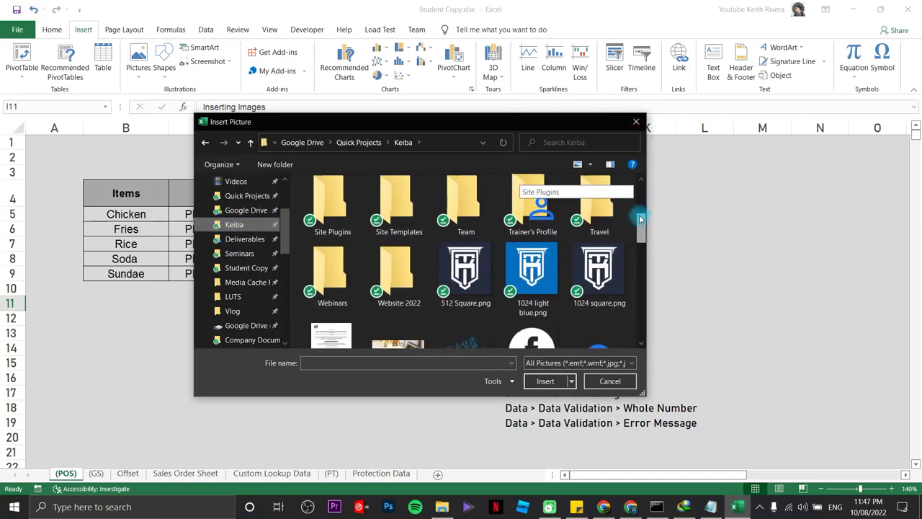
{"action": "scroll", "coordinate": [638, 238], "scroll_direction": "down", "scroll_amount": 1}
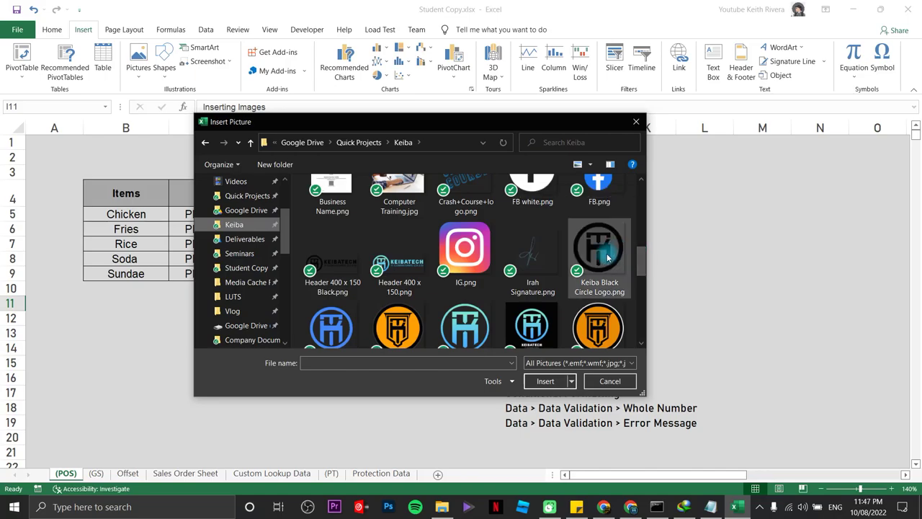
{"action": "left_click", "coordinate": [607, 258]}
{"action": "left_click", "coordinate": [543, 381]}
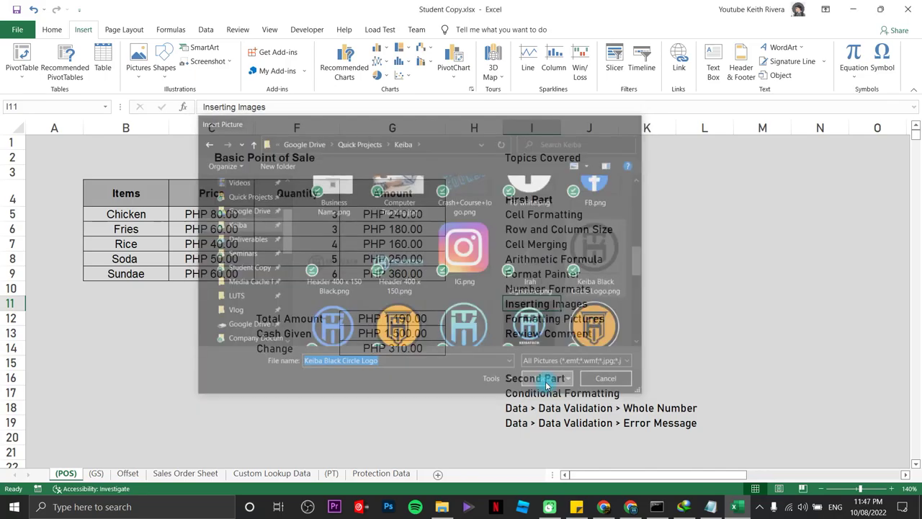
{"action": "left_click_drag", "start_coordinate": [559, 341], "coordinate": [310, 279]}
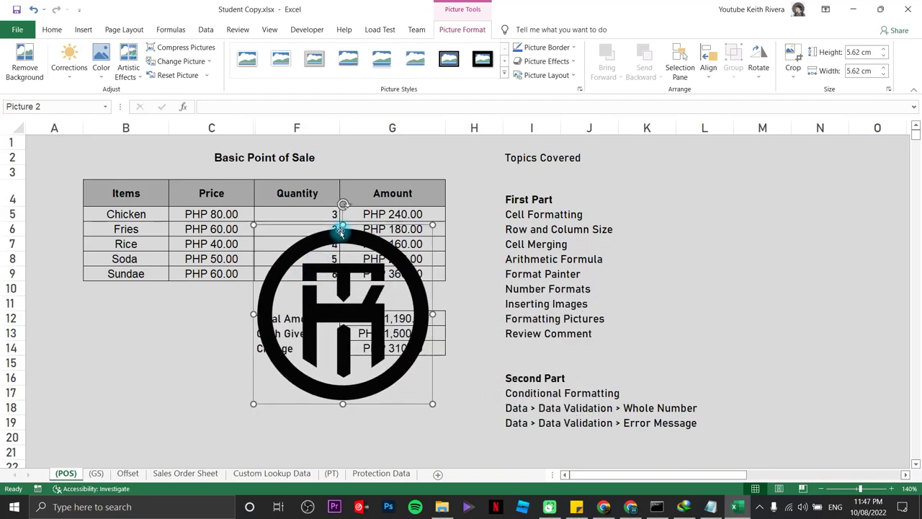
Try squashing the logo's height to about 3.94 cm and narrowing its width without keeping proportions, undoing each resize.
{"action": "left_click_drag", "start_coordinate": [343, 225], "coordinate": [343, 278]}
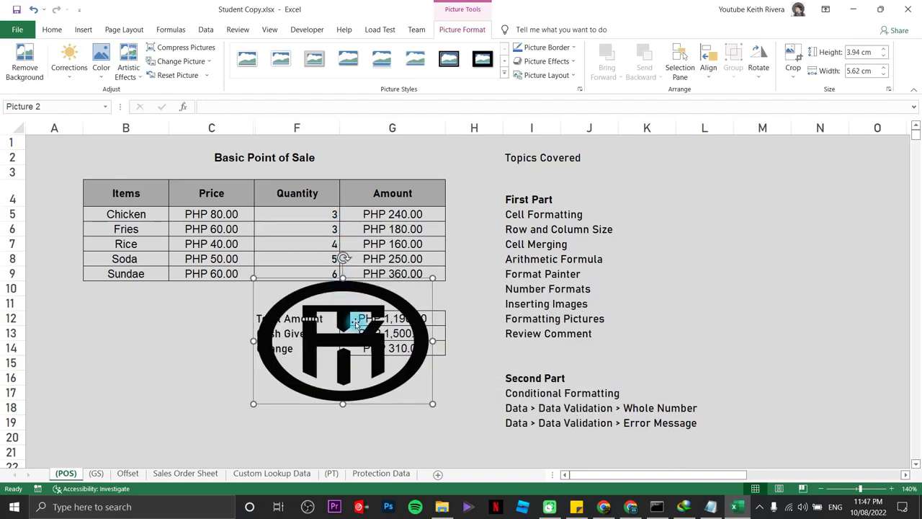
{"action": "key", "text": "ctrl+z"}
{"action": "left_click_drag", "start_coordinate": [253, 314], "coordinate": [396, 321]}
{"action": "key", "text": "ctrl+z"}
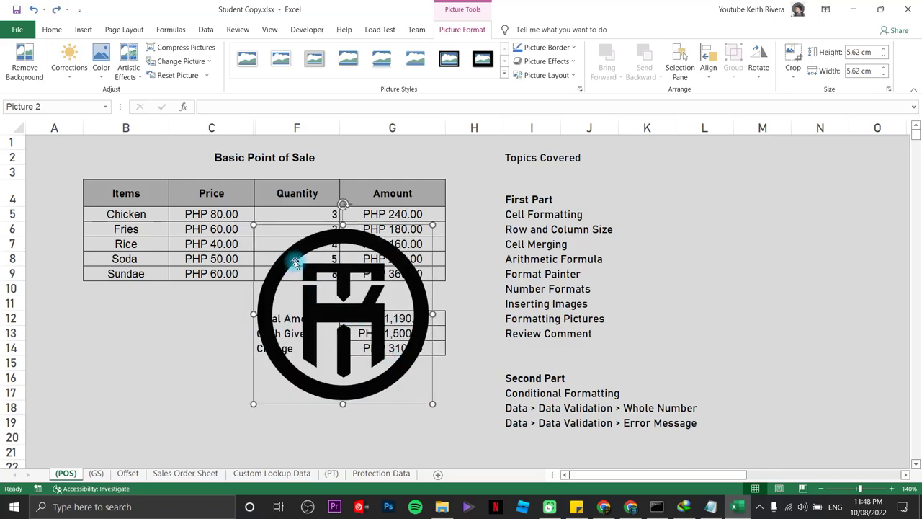
Scale the logo proportionally to a height of 1.2 cm and place it directly before the Basic Point of Sale title.
{"action": "left_click_drag", "start_coordinate": [256, 230], "coordinate": [295, 267]}
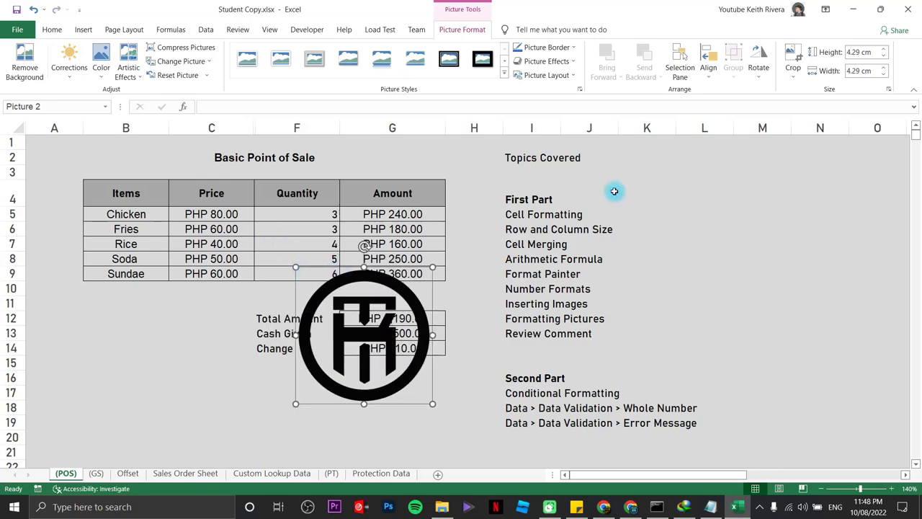
{"action": "left_click", "coordinate": [854, 52]}
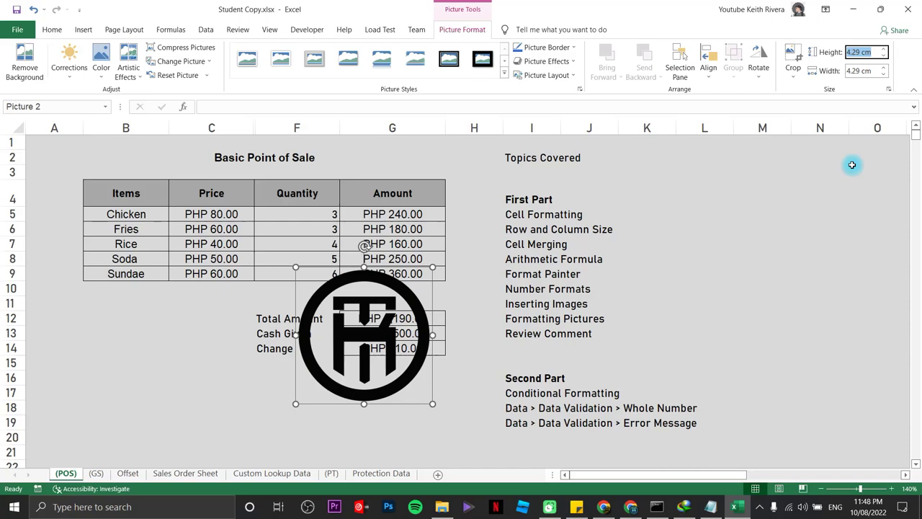
{"action": "type", "text": "1.2"}
{"action": "key", "text": "Return"}
{"action": "left_click_drag", "start_coordinate": [314, 287], "coordinate": [284, 260]}
{"action": "left_click_drag", "start_coordinate": [241, 216], "coordinate": [191, 157]}
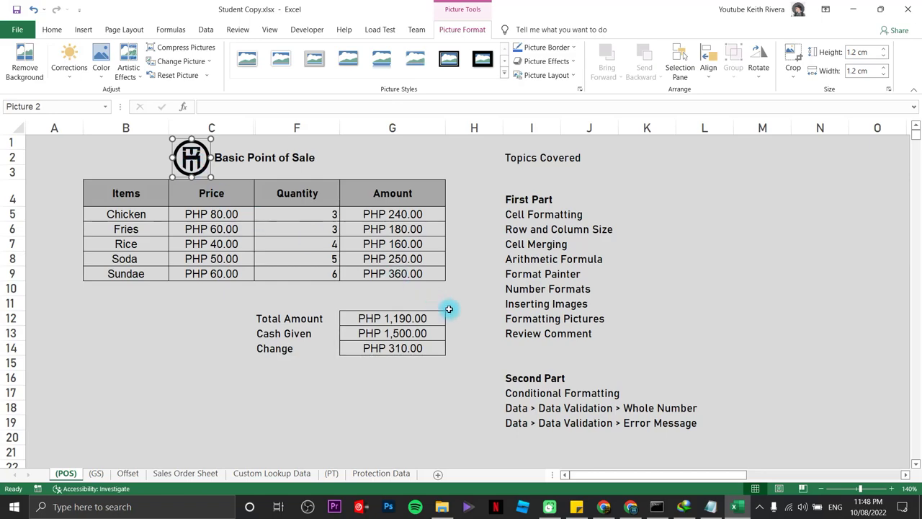
{"action": "left_click", "coordinate": [560, 305]}
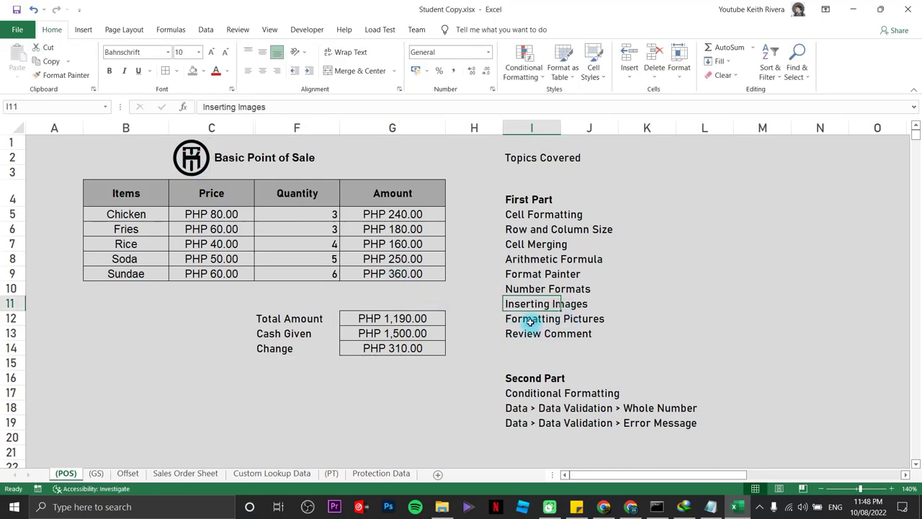
{"action": "left_click", "coordinate": [530, 322]}
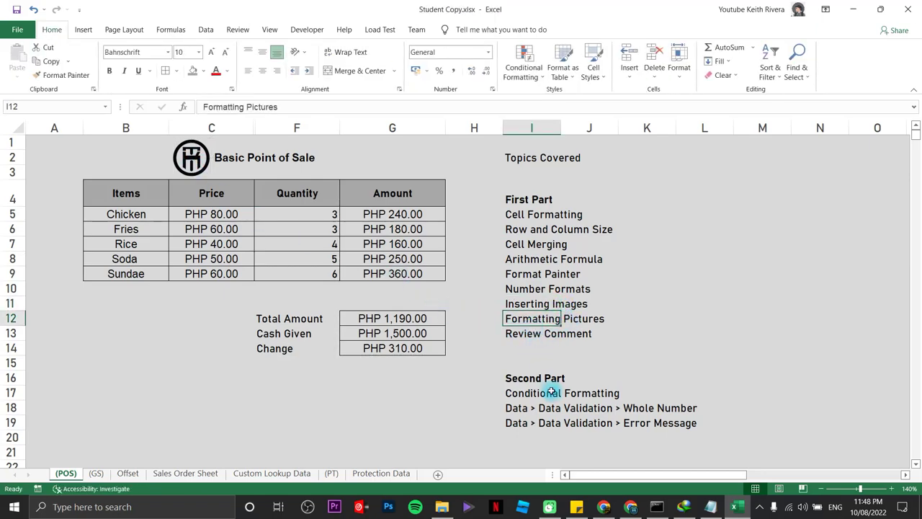
{"action": "left_click", "coordinate": [525, 335]}
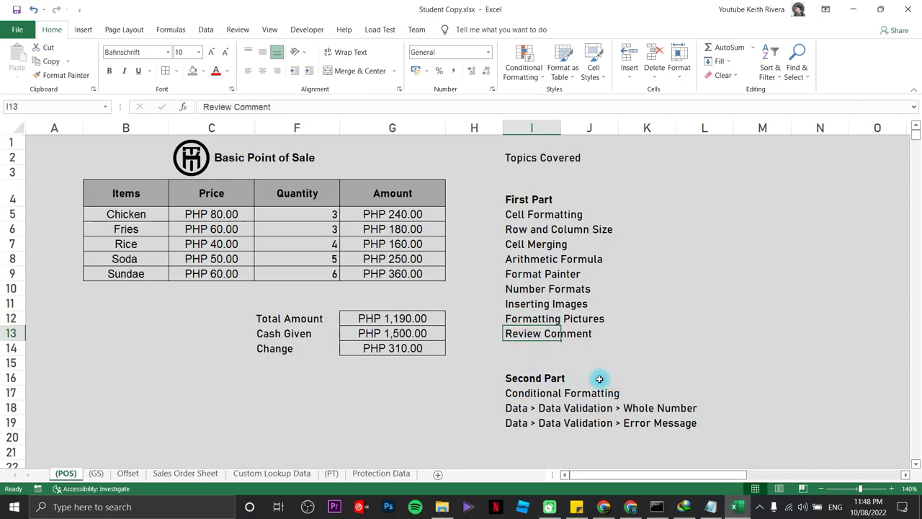
Insert a comment on the Change amount in G14, replacing the default author name with "Formula : =Cash Given - Total Amount".
{"action": "left_click", "coordinate": [412, 353]}
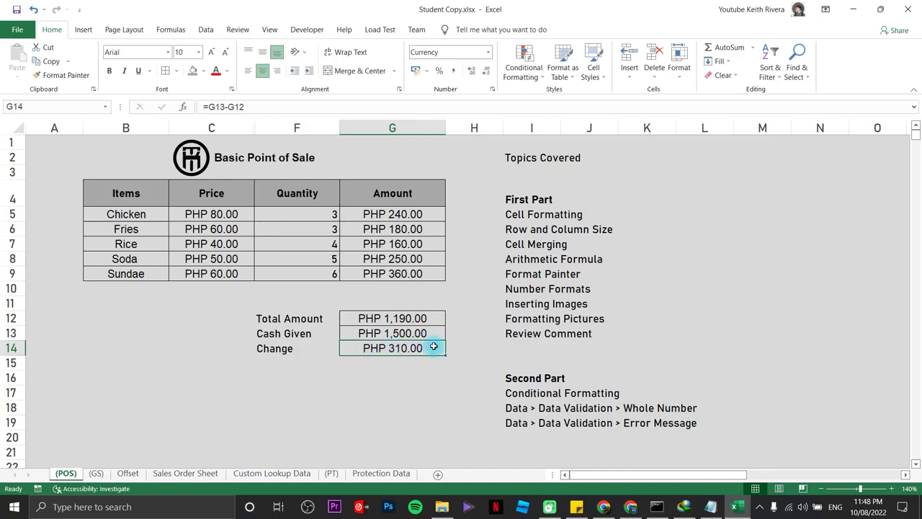
{"action": "right_click", "coordinate": [407, 351]}
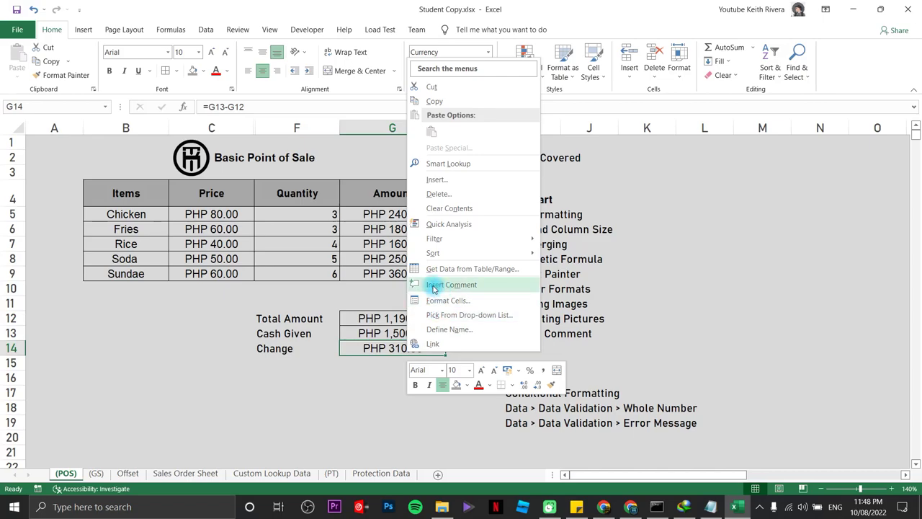
{"action": "left_click", "coordinate": [462, 287]}
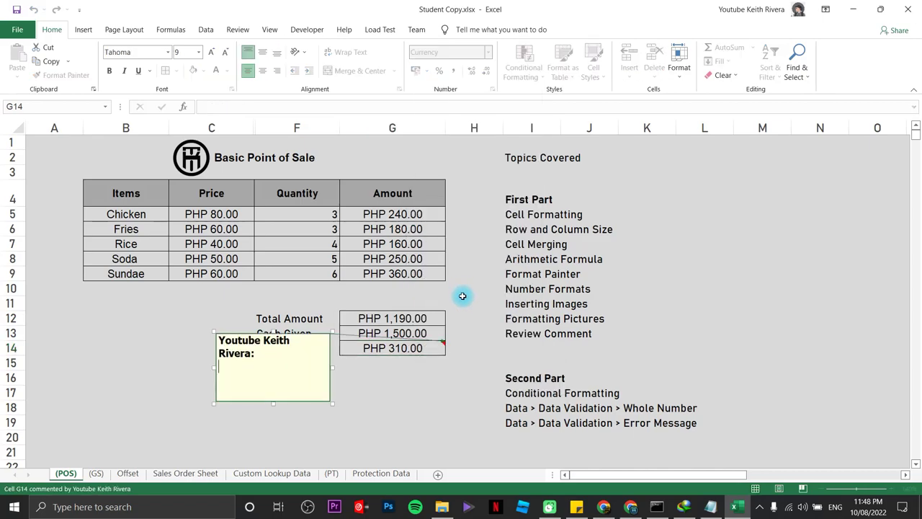
{"action": "left_click_drag", "start_coordinate": [261, 370], "coordinate": [201, 341]}
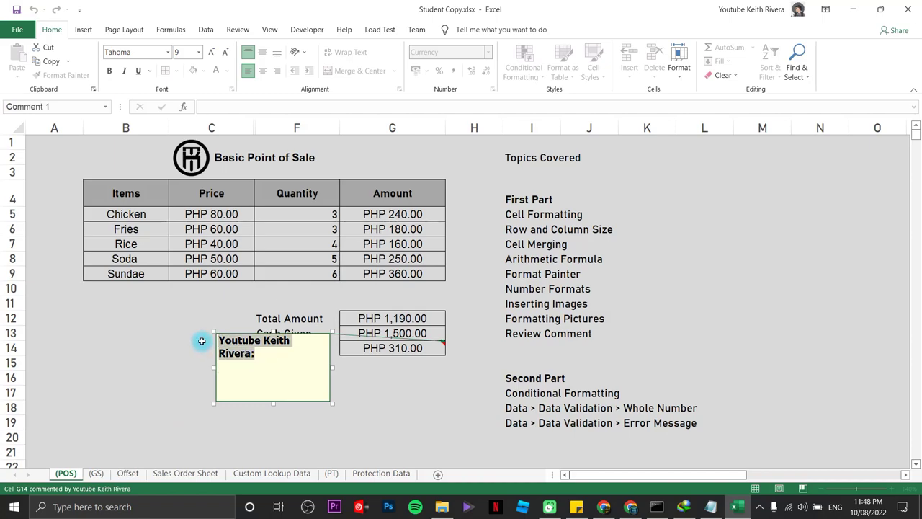
{"action": "type", "text": "Formula :"}
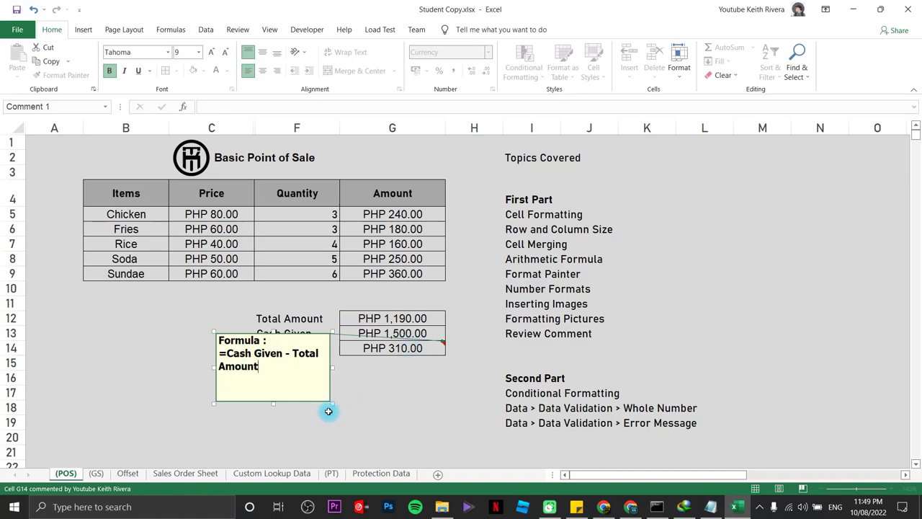
Reduce the height of the G14 comment box to fit its text, close it, and display the comment on the Change cell.
{"action": "mouse_move", "coordinate": [332, 405]}
{"action": "left_mouse_down"}
{"action": "mouse_move", "coordinate": [315, 387]}
{"action": "mouse_move", "coordinate": [335, 388]}
{"action": "left_mouse_up"}
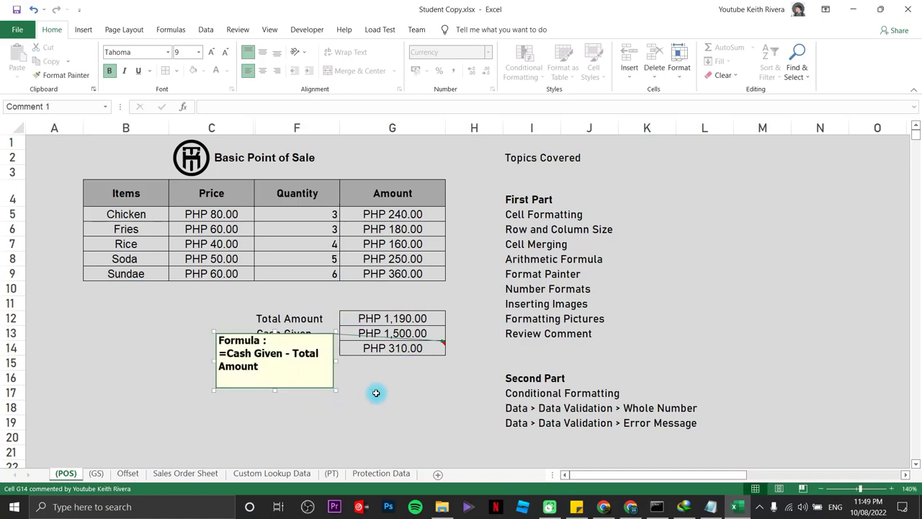
{"action": "left_click", "coordinate": [499, 363]}
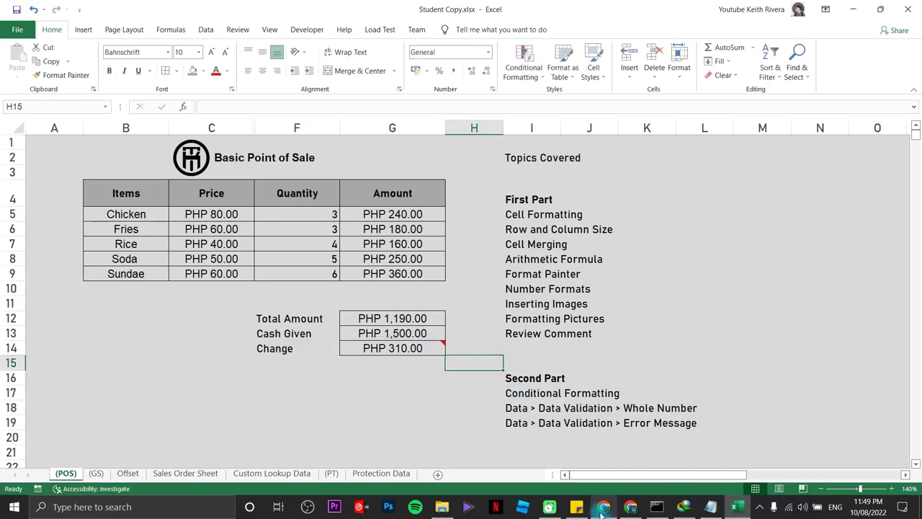
{"action": "mouse_move", "coordinate": [597, 510]}
{"action": "left_click", "coordinate": [370, 407]}
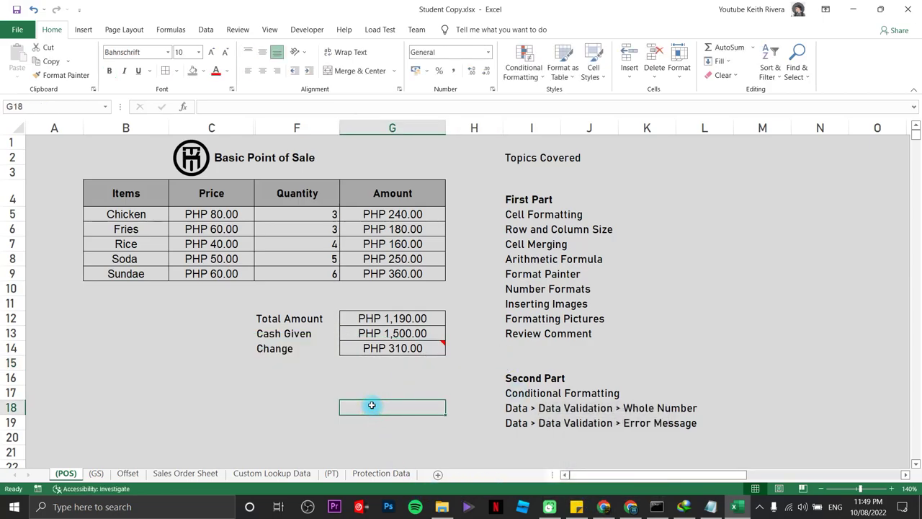
{"action": "mouse_move", "coordinate": [405, 346]}
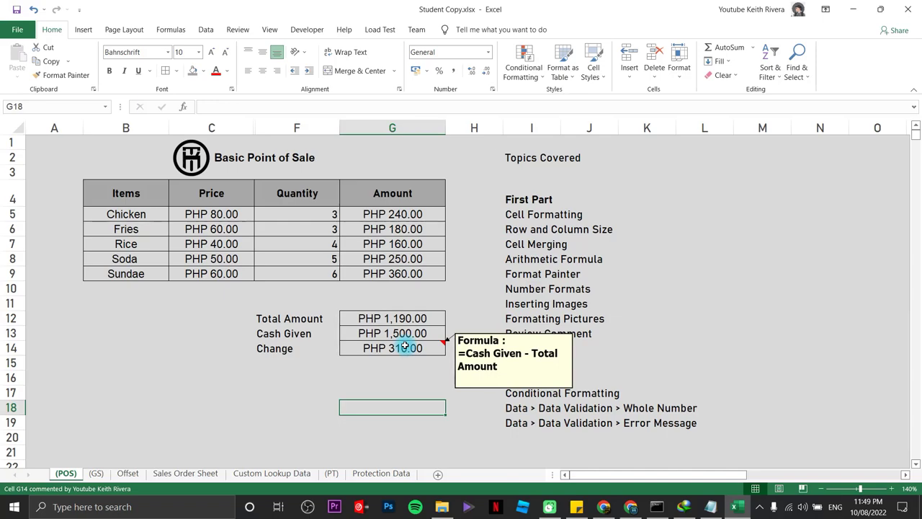
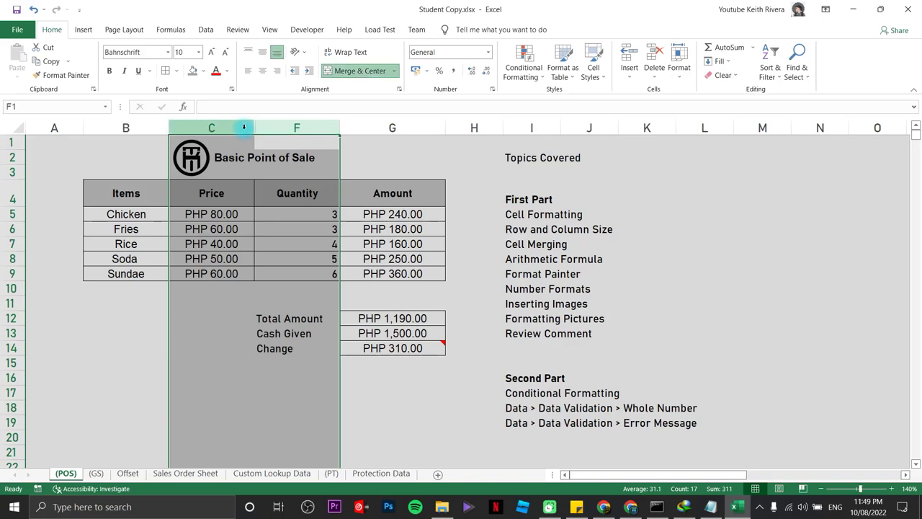
Unhide columns D and E between the Price and Quantity columns.
{"action": "right_click", "coordinate": [244, 127]}
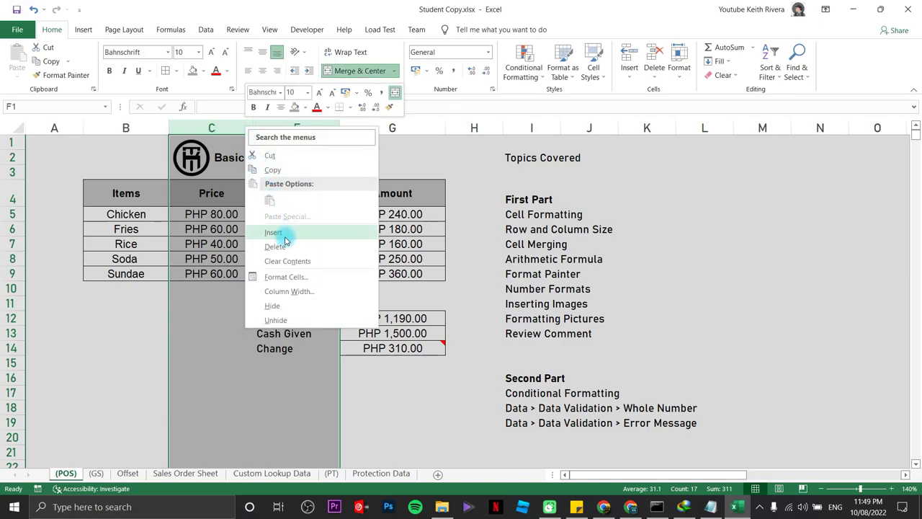
{"action": "left_click", "coordinate": [309, 320]}
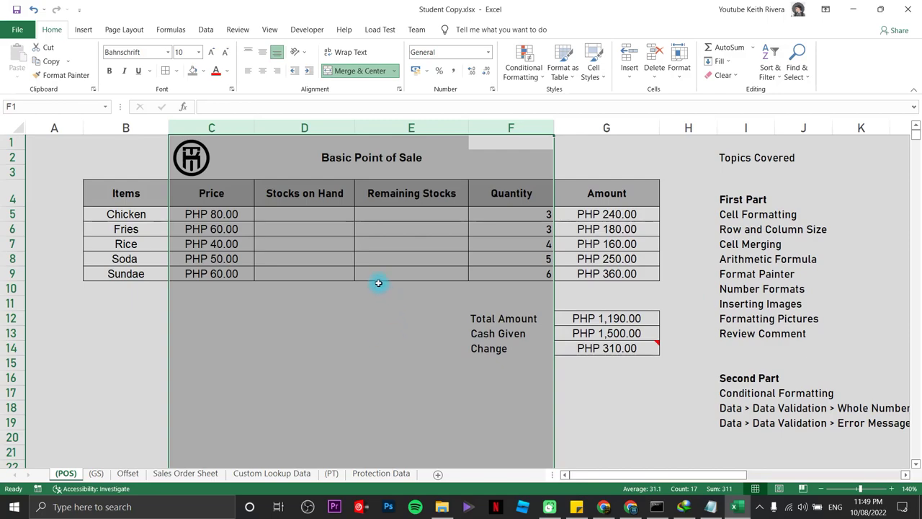
{"action": "left_click", "coordinate": [333, 215]}
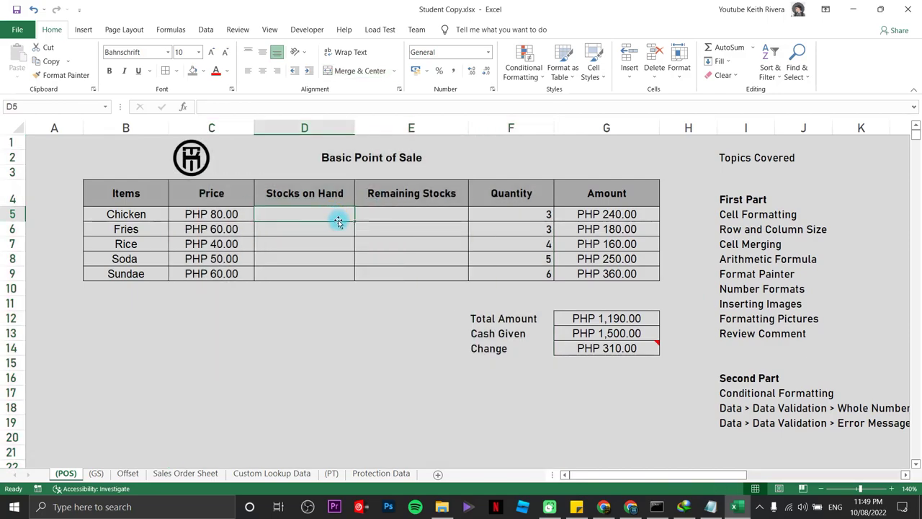
{"action": "left_click_drag", "start_coordinate": [330, 215], "coordinate": [330, 270]}
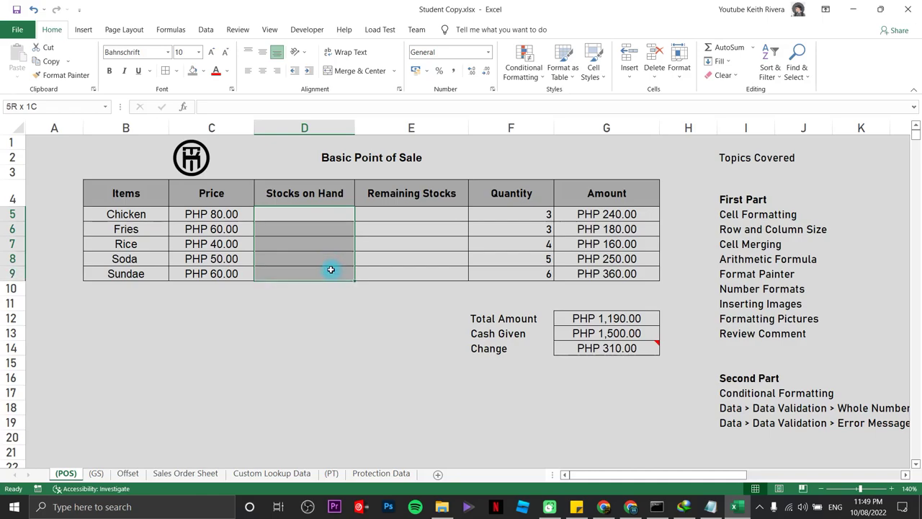
{"action": "left_click_drag", "start_coordinate": [486, 214], "coordinate": [497, 274]}
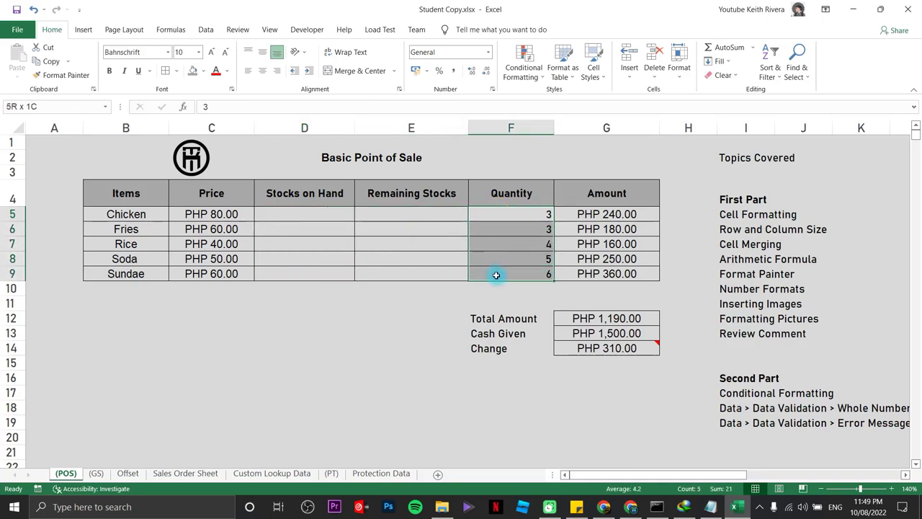
{"action": "left_click", "coordinate": [518, 211]}
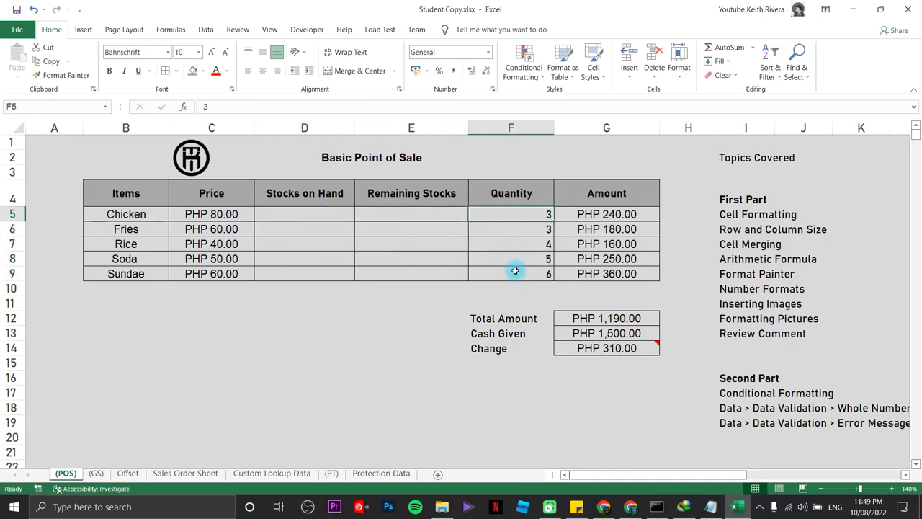
Fill Stocks on Hand in D5:D9 with 100 for Chicken, 150 for Fries, 200 for Rice, 150 for Soda and 100 for Sundae.
{"action": "left_click", "coordinate": [321, 216]}
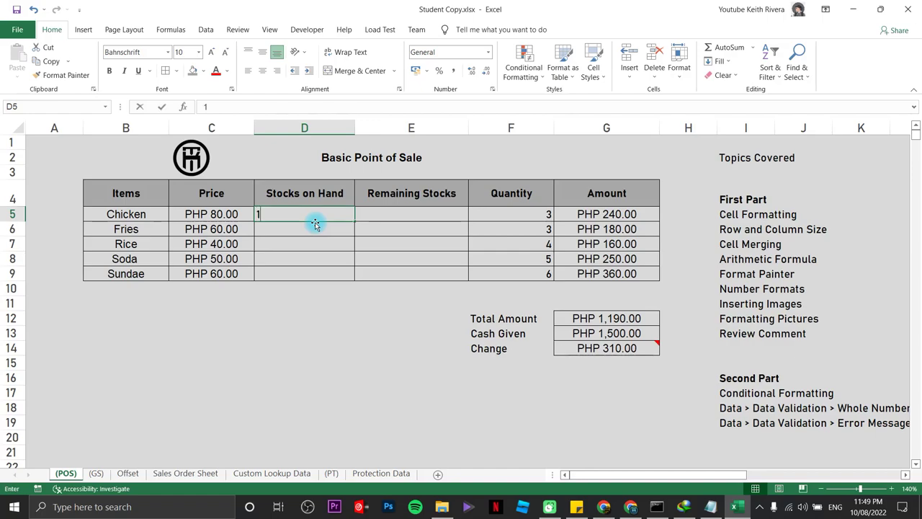
{"action": "type", "text": "100"}
{"action": "key", "text": "Return"}
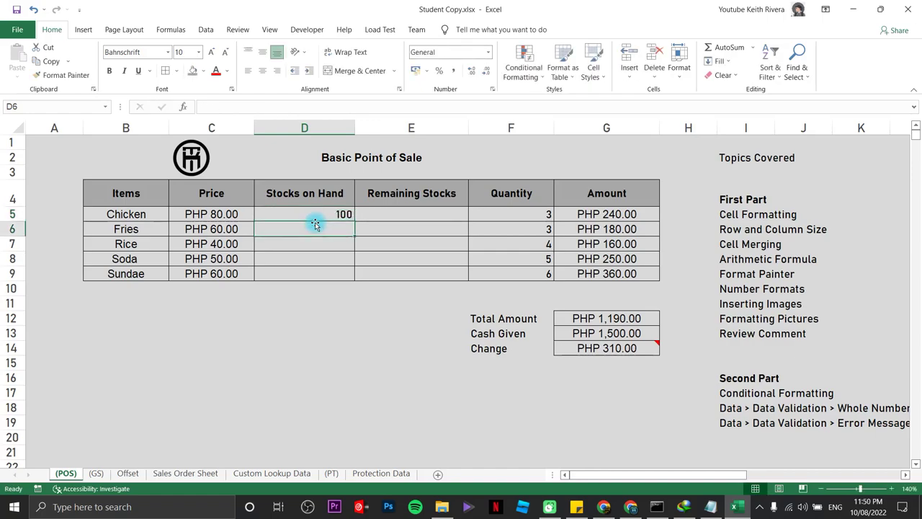
{"action": "type", "text": "150"}
{"action": "key", "text": "Return"}
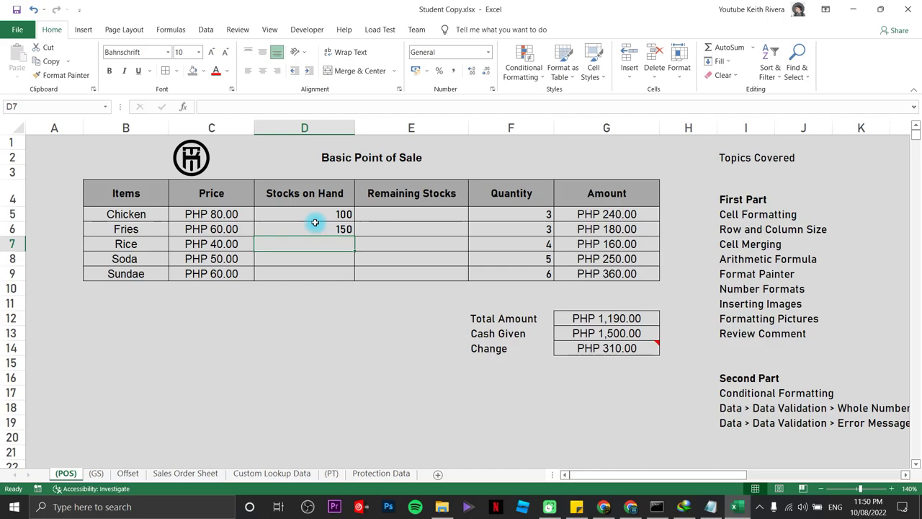
{"action": "type", "text": "200"}
{"action": "key", "text": "Return"}
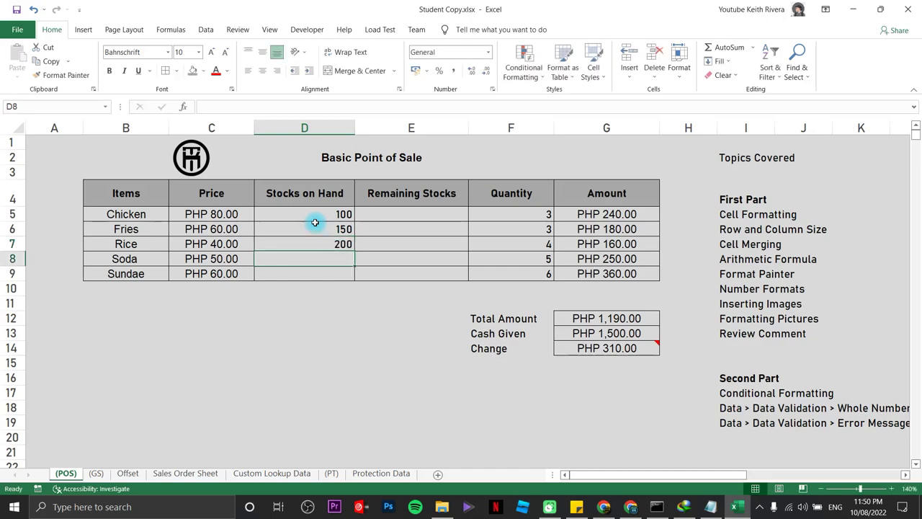
{"action": "type", "text": "150"}
{"action": "key", "text": "Return"}
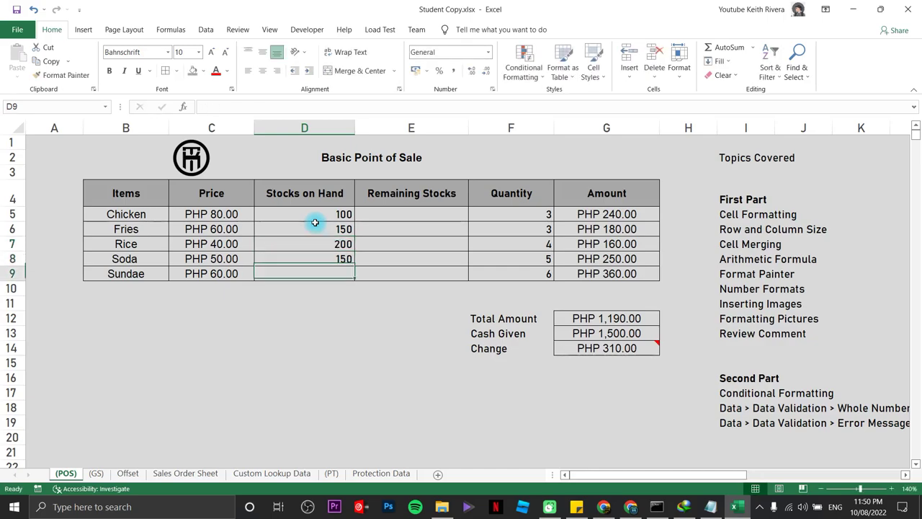
{"action": "type", "text": "100"}
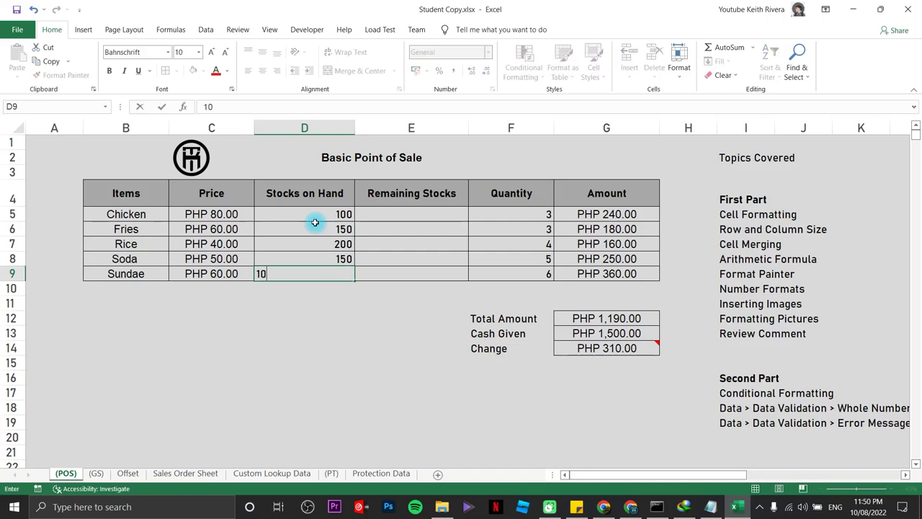
{"action": "key", "text": "Return"}
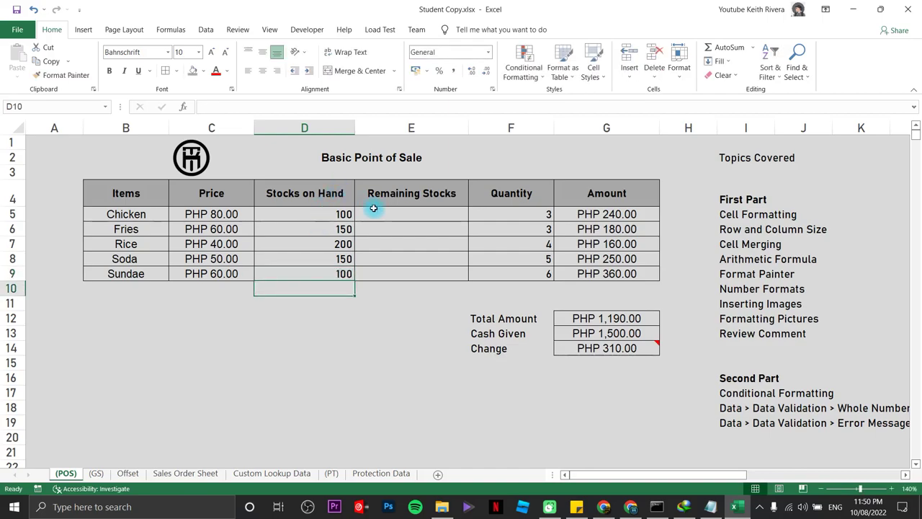
Enter the formula =D5-F5 in E5 to calculate Chicken's Remaining Stocks from Stocks on Hand and Quantity.
{"action": "left_click", "coordinate": [426, 213]}
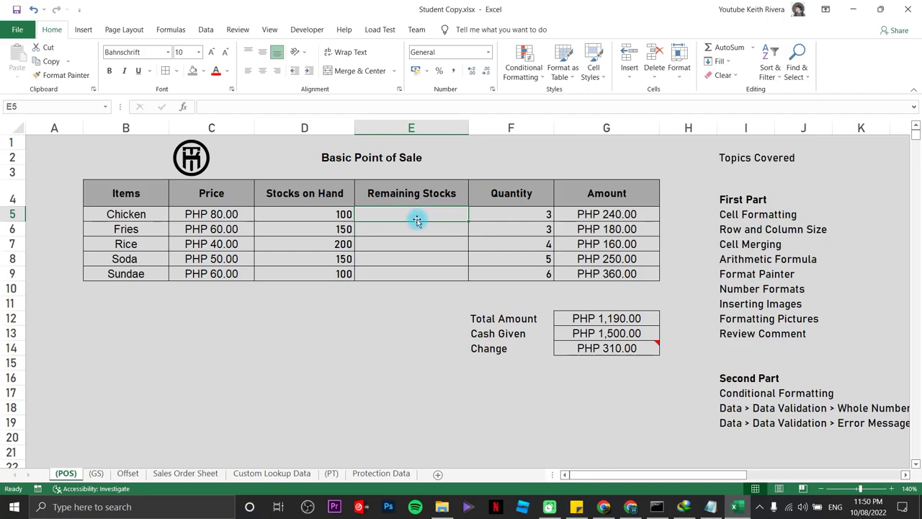
{"action": "left_click", "coordinate": [338, 214]}
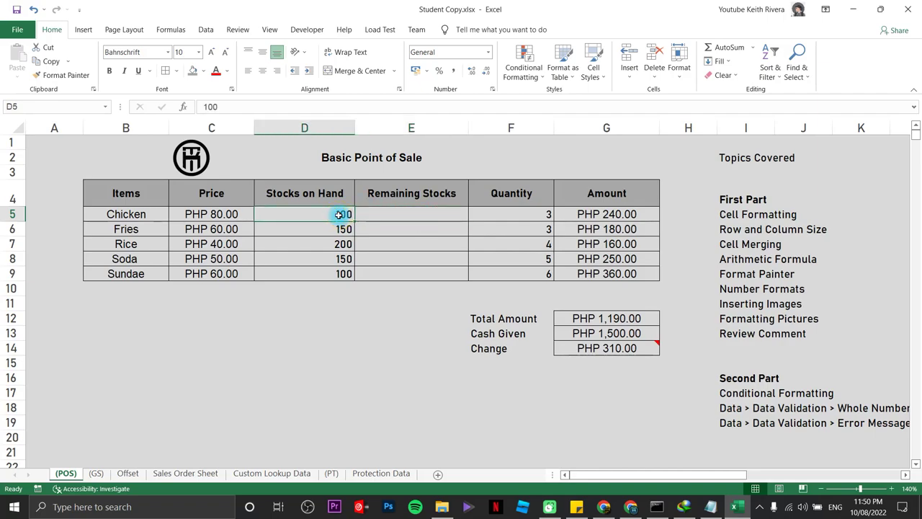
{"action": "left_click", "coordinate": [512, 220]}
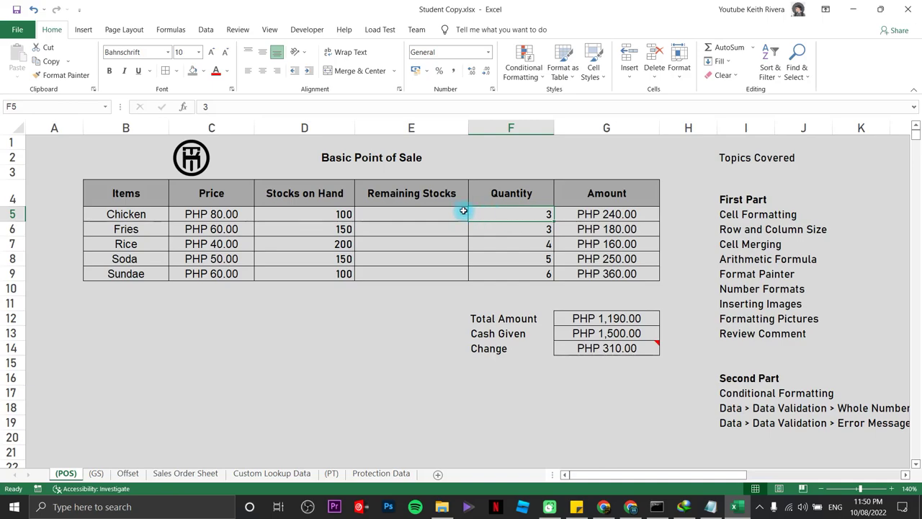
{"action": "left_click", "coordinate": [419, 213]}
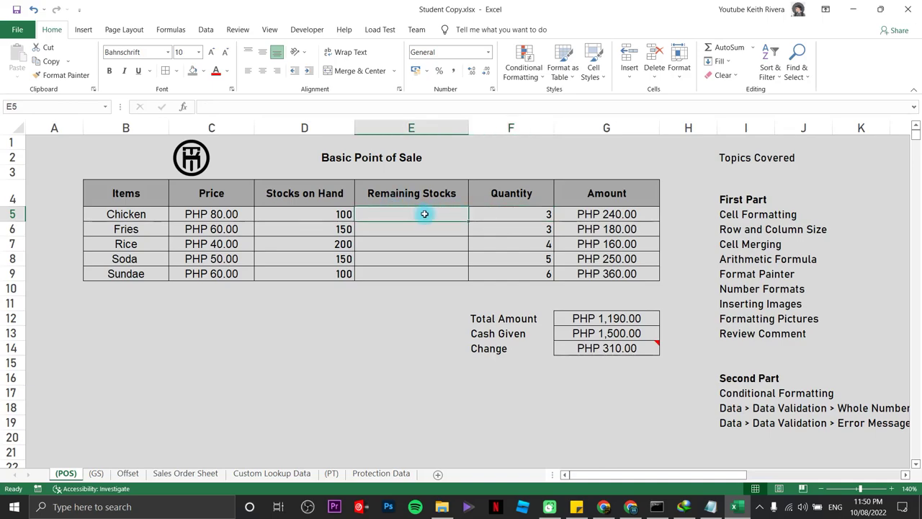
{"action": "type", "text": "="}
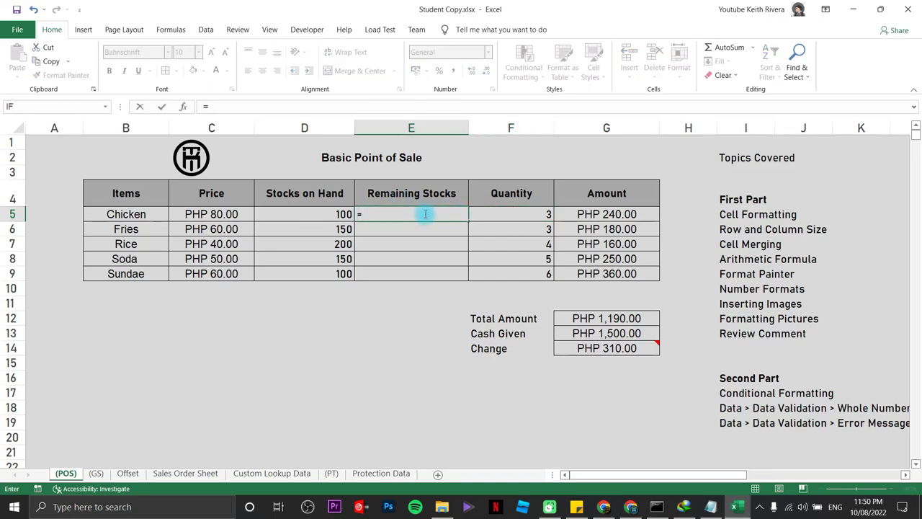
{"action": "left_click", "coordinate": [312, 213]}
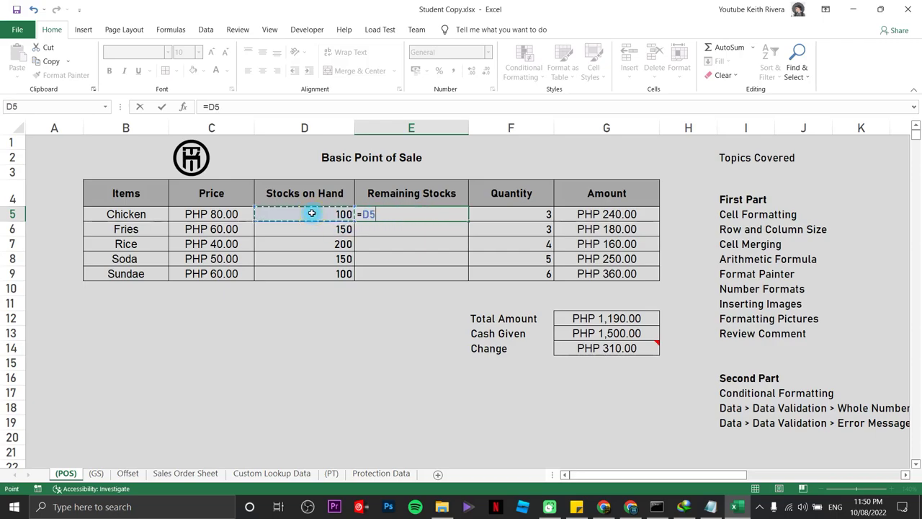
{"action": "type", "text": "-"}
{"action": "left_click", "coordinate": [532, 213]}
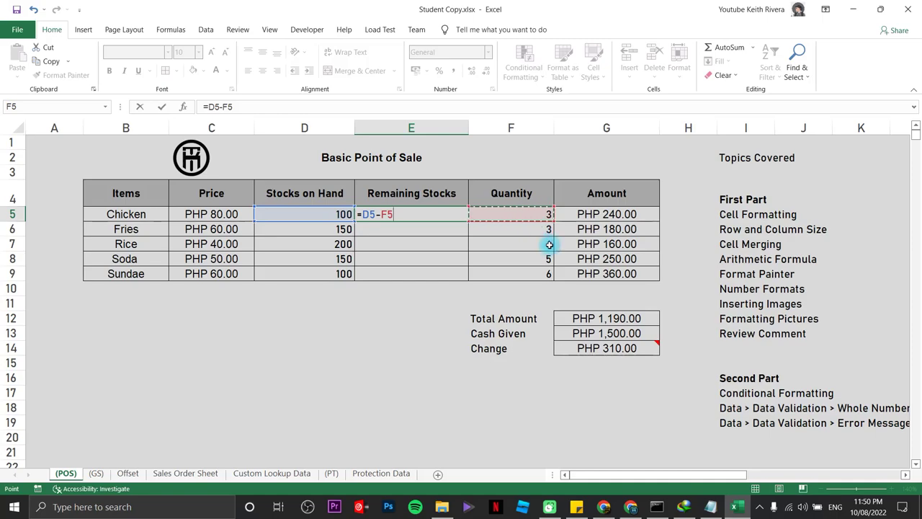
{"action": "key", "text": "Return"}
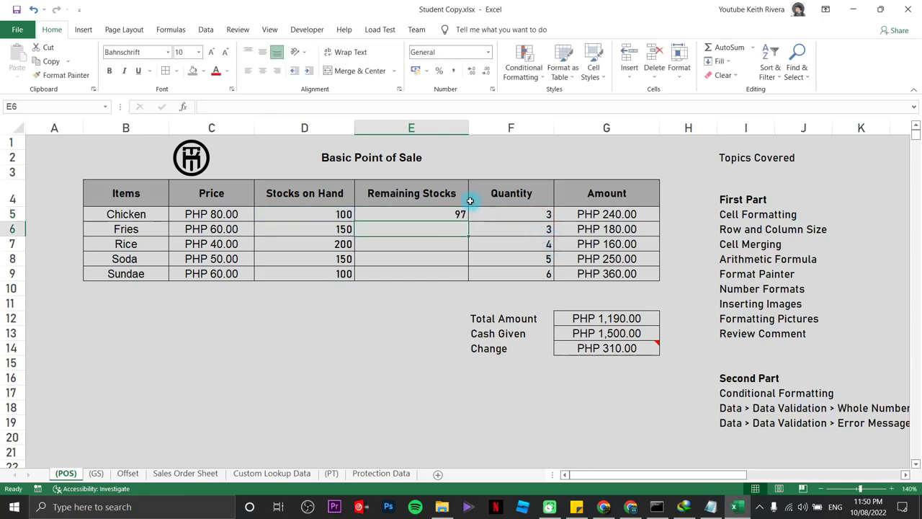
Set Chicken's Quantity in F5 to 4 to test the Remaining Stocks formula.
{"action": "left_click", "coordinate": [442, 210]}
{"action": "left_click", "coordinate": [526, 215]}
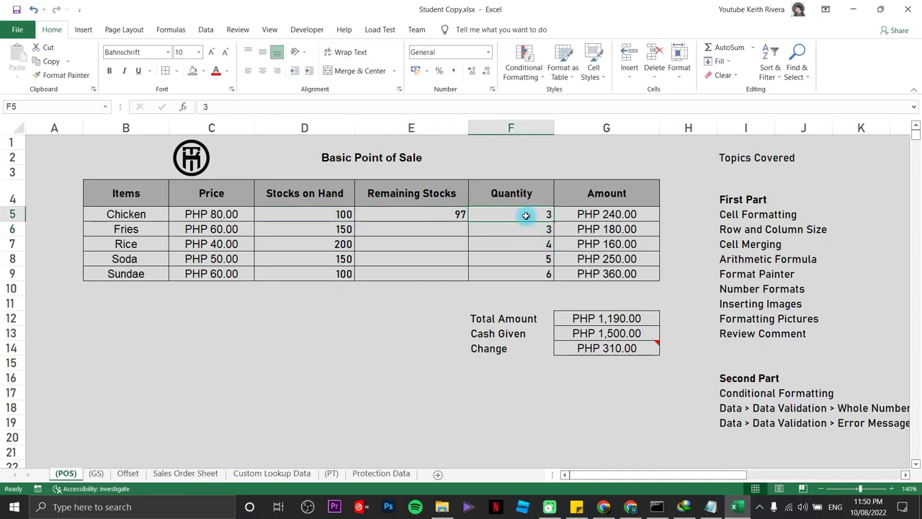
{"action": "type", "text": "4"}
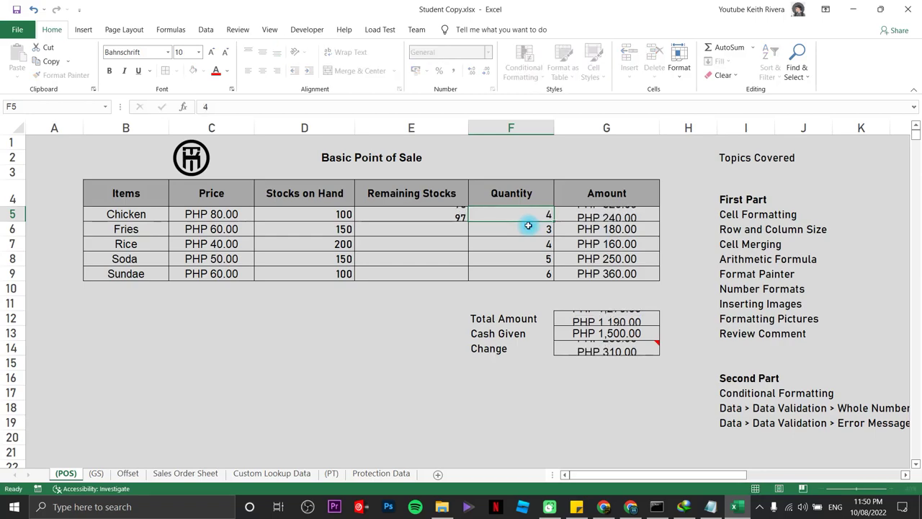
{"action": "key", "text": "Return"}
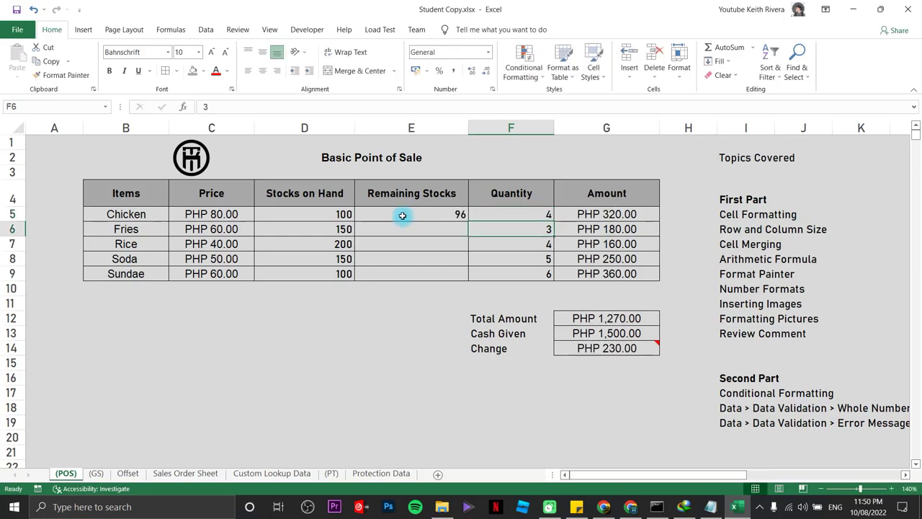
Fill the Remaining Stocks formula from E5 down to E9 and centre the filled cells horizontally.
{"action": "left_click", "coordinate": [402, 216]}
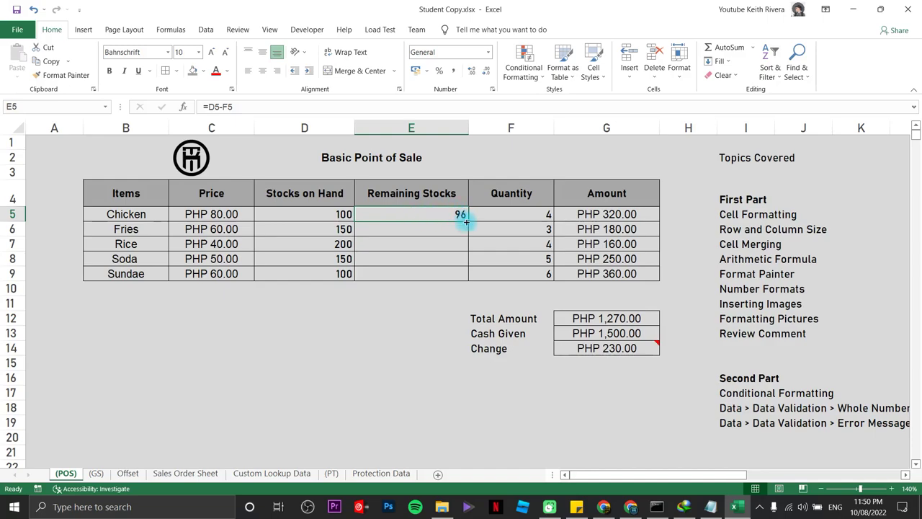
{"action": "left_click_drag", "start_coordinate": [468, 222], "coordinate": [468, 278]}
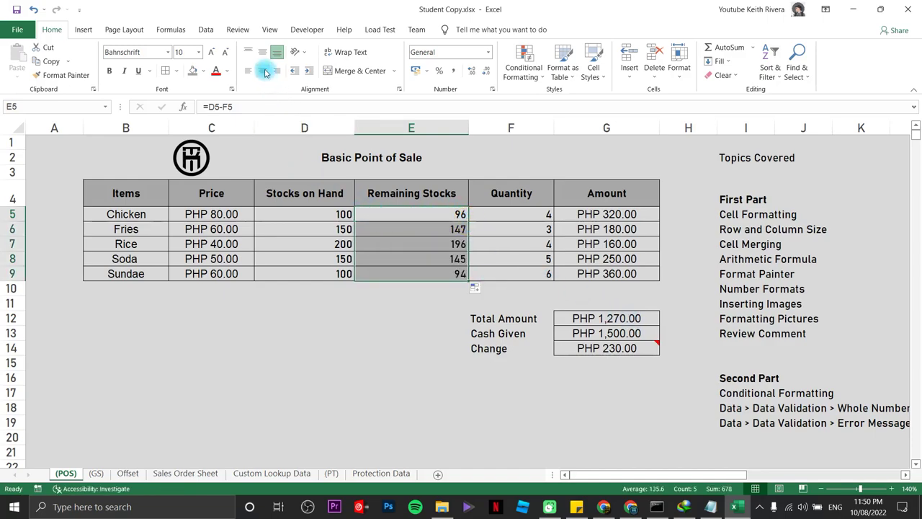
{"action": "left_click", "coordinate": [265, 72]}
{"action": "left_click", "coordinate": [387, 309]}
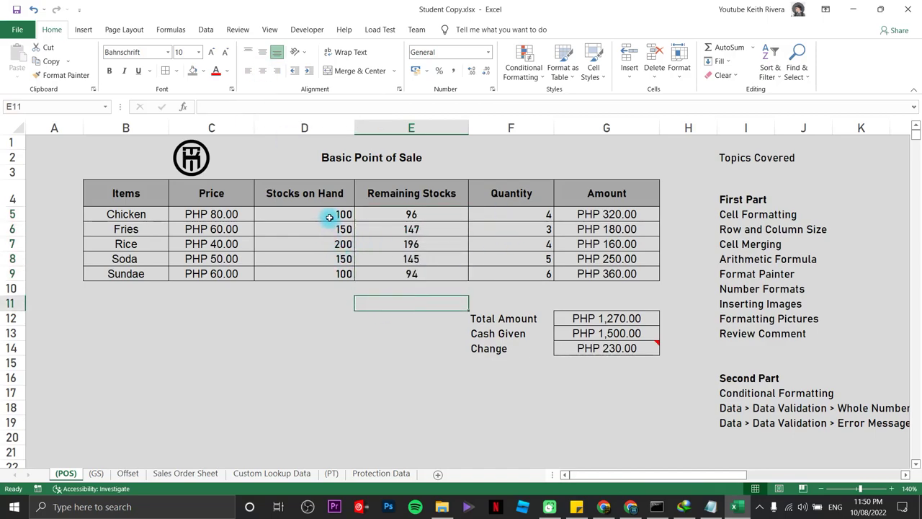
Add a Less Than highlight rule to Remaining Stocks E5:E9 for values below 50, using Light Red Fill with Dark Red Text.
{"action": "left_click", "coordinate": [491, 209]}
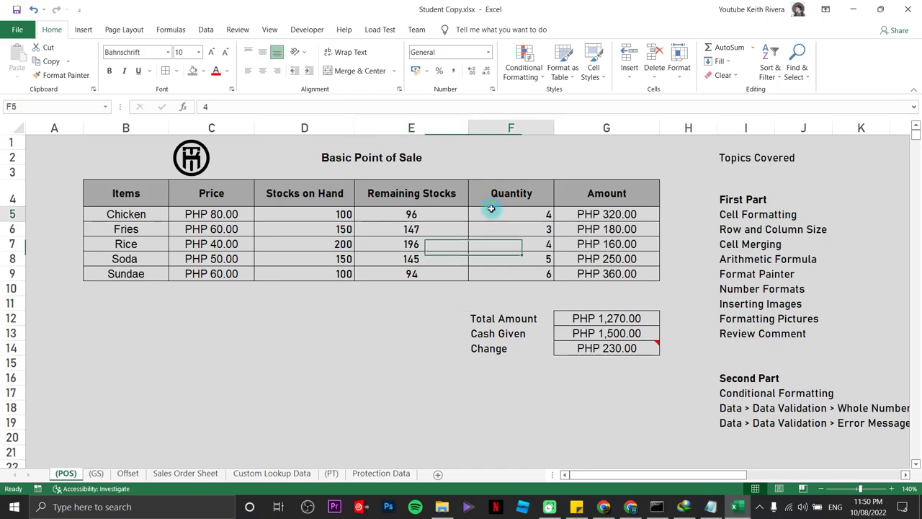
{"action": "left_click", "coordinate": [726, 397]}
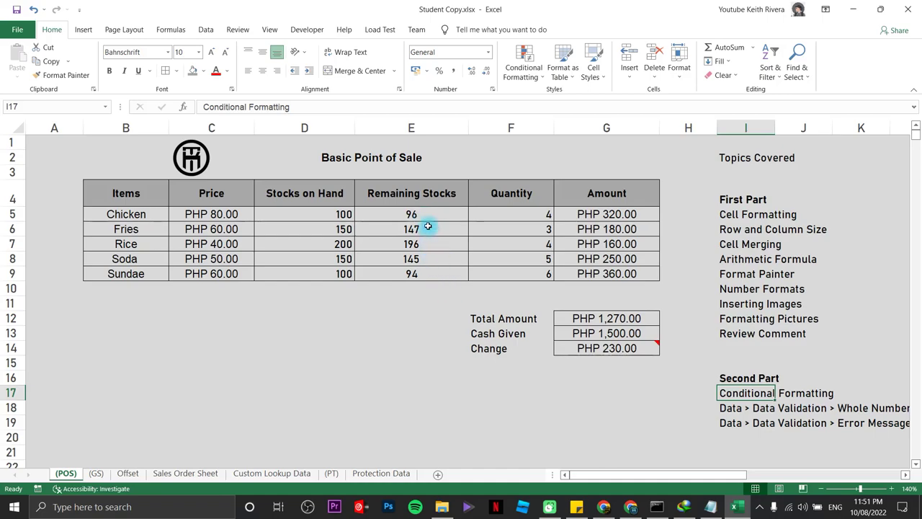
{"action": "left_click_drag", "start_coordinate": [431, 214], "coordinate": [437, 270]}
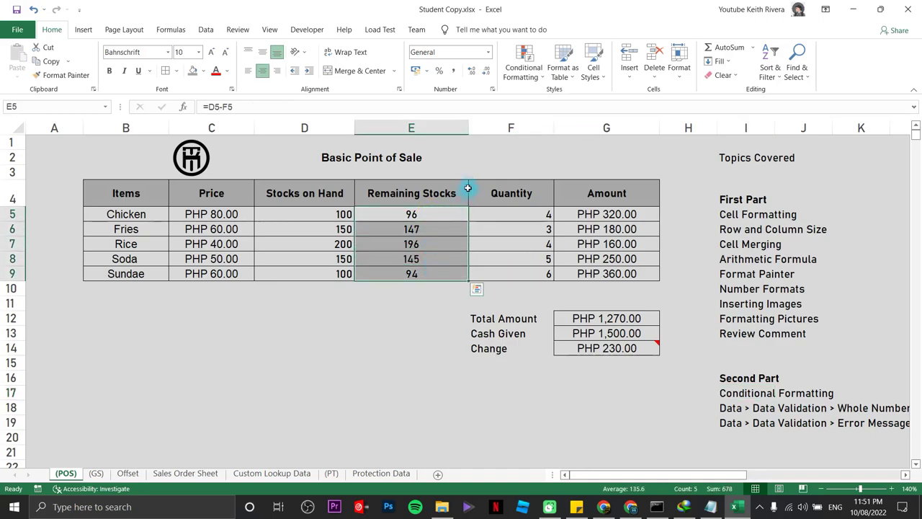
{"action": "left_click", "coordinate": [523, 76]}
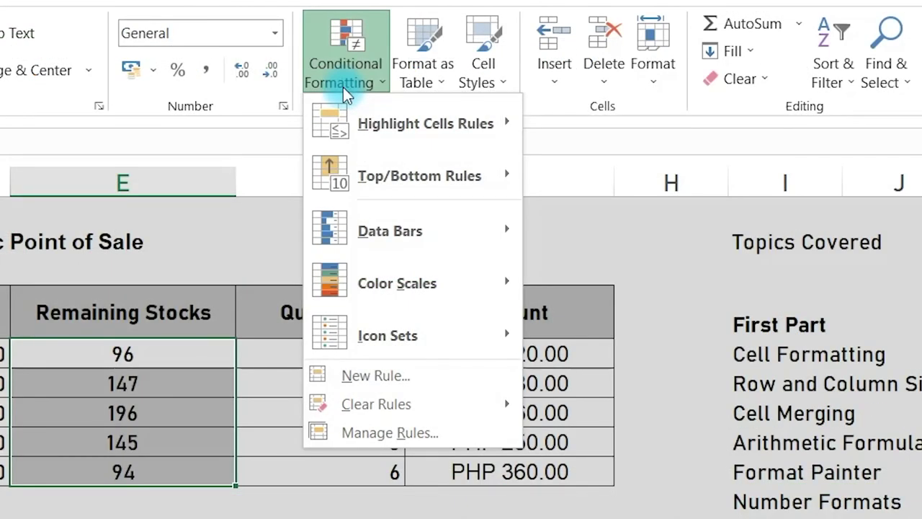
{"action": "mouse_move", "coordinate": [364, 124]}
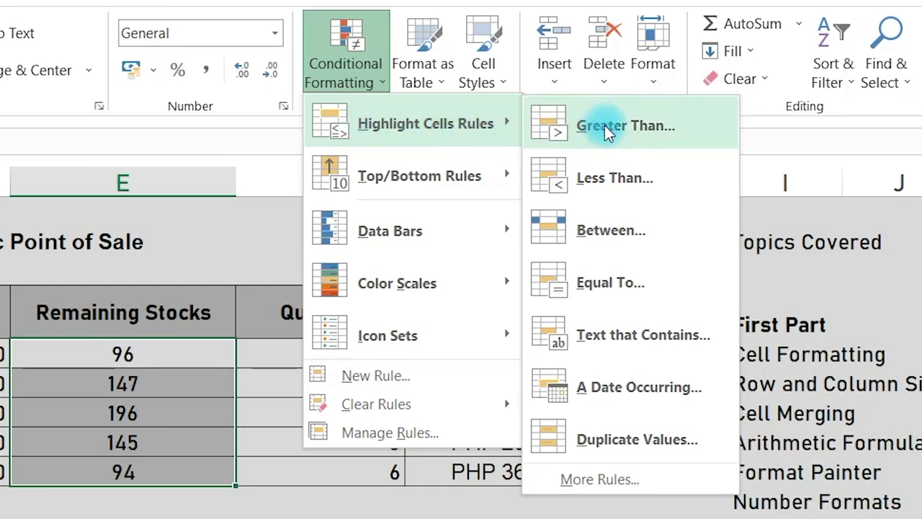
{"action": "left_click", "coordinate": [626, 190]}
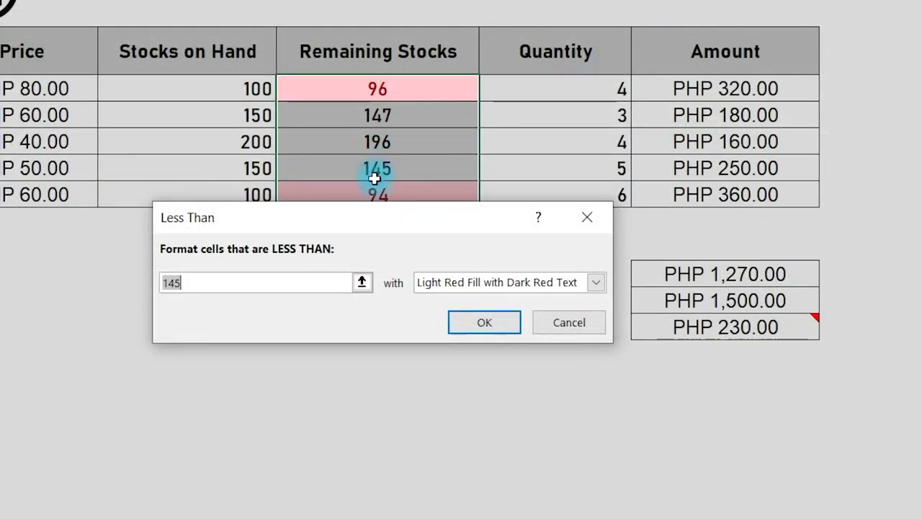
{"action": "left_click_drag", "start_coordinate": [403, 223], "coordinate": [610, 240]}
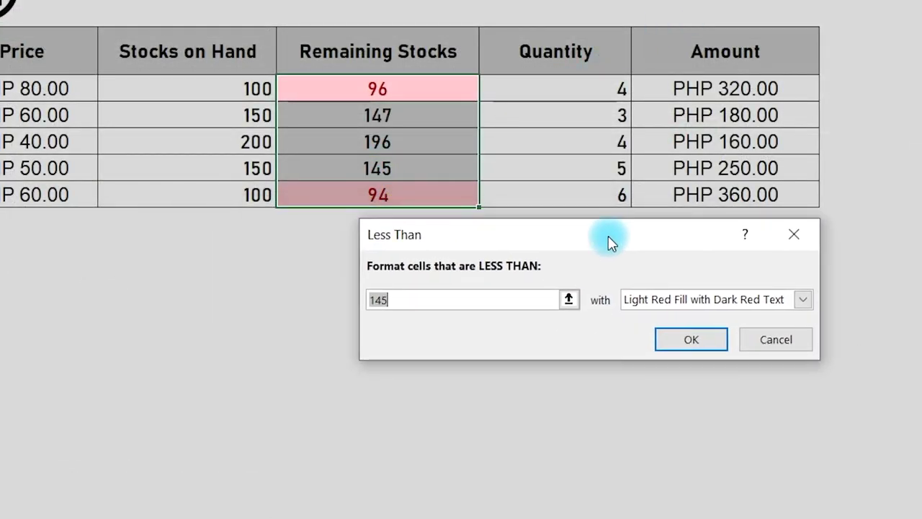
{"action": "left_click", "coordinate": [414, 301]}
{"action": "left_click_drag", "start_coordinate": [362, 306], "coordinate": [382, 295]}
{"action": "type", "text": "50"}
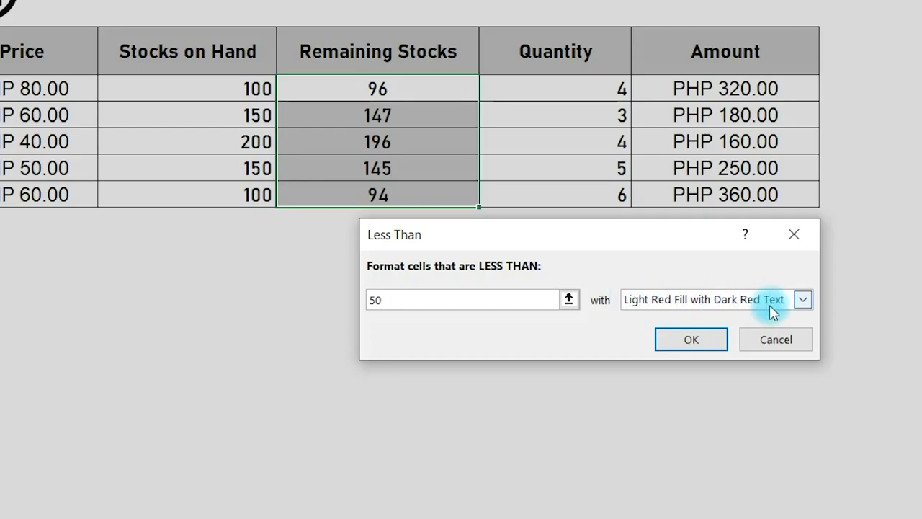
{"action": "left_click", "coordinate": [693, 340]}
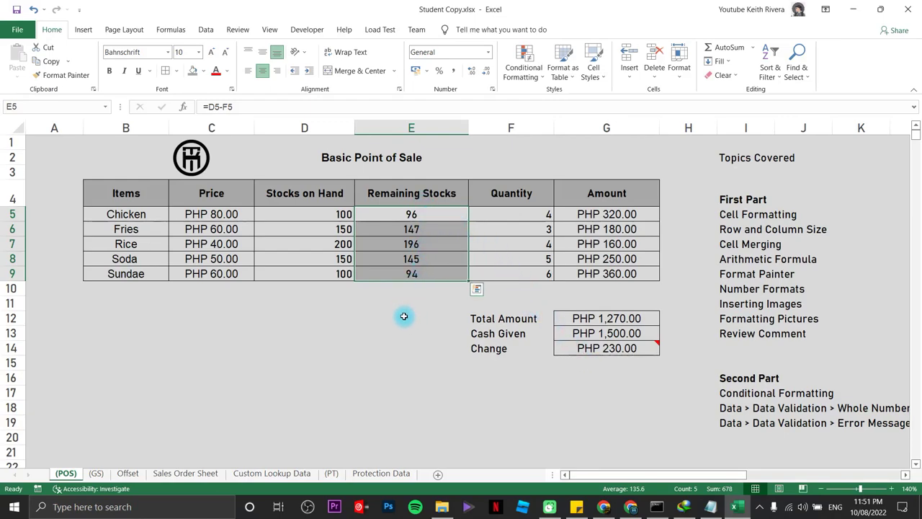
Set Chicken's Quantity in F5 to 51 to test the low-stock highlight on its Remaining Stocks cell.
{"action": "left_click", "coordinate": [450, 214]}
{"action": "left_click", "coordinate": [504, 220]}
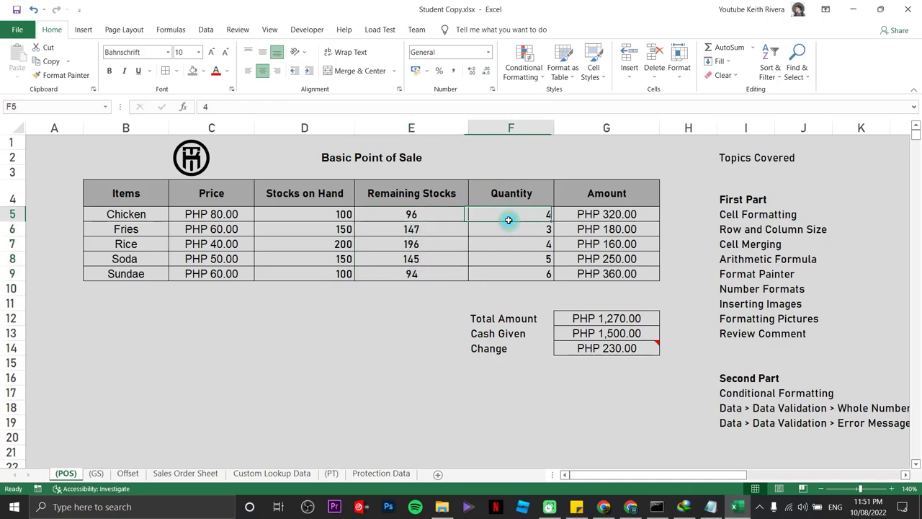
{"action": "type", "text": "51"}
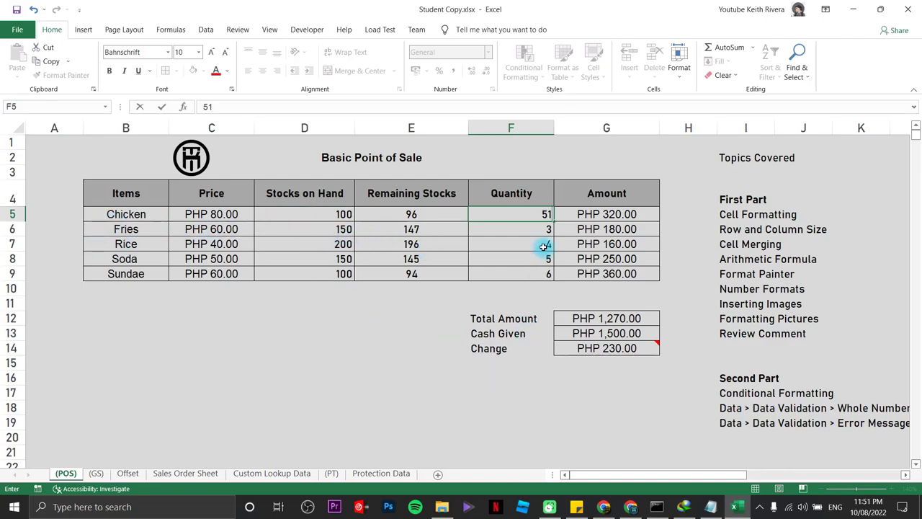
{"action": "key", "text": "Return"}
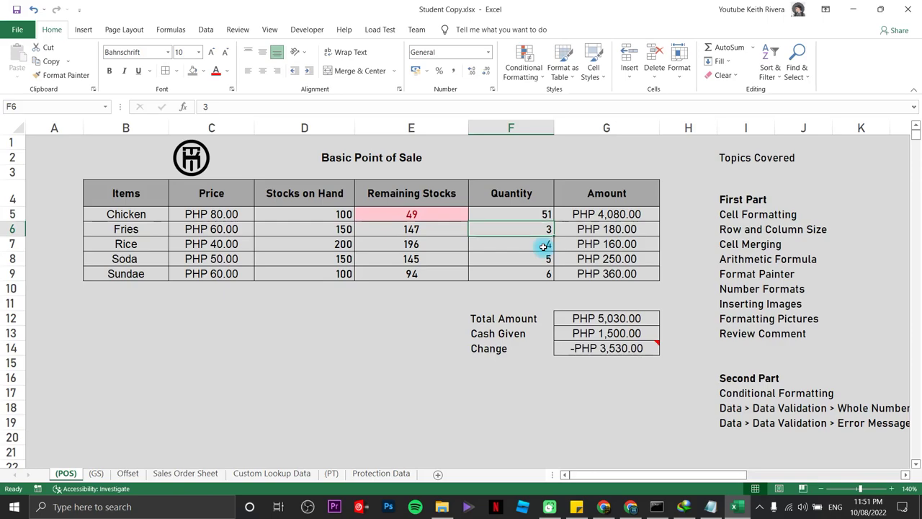
{"action": "left_click", "coordinate": [390, 212]}
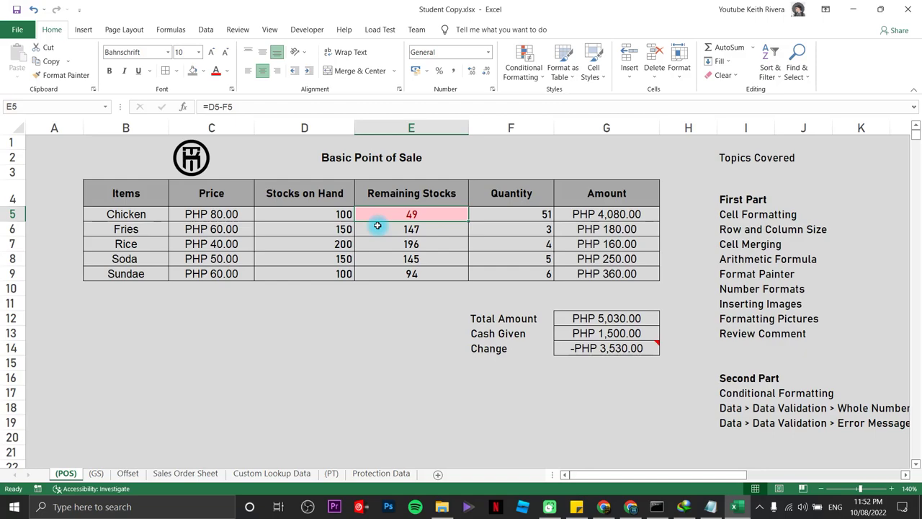
Set Chicken's Quantity in F5 to 1.
{"action": "left_click_drag", "start_coordinate": [700, 477], "coordinate": [715, 477]}
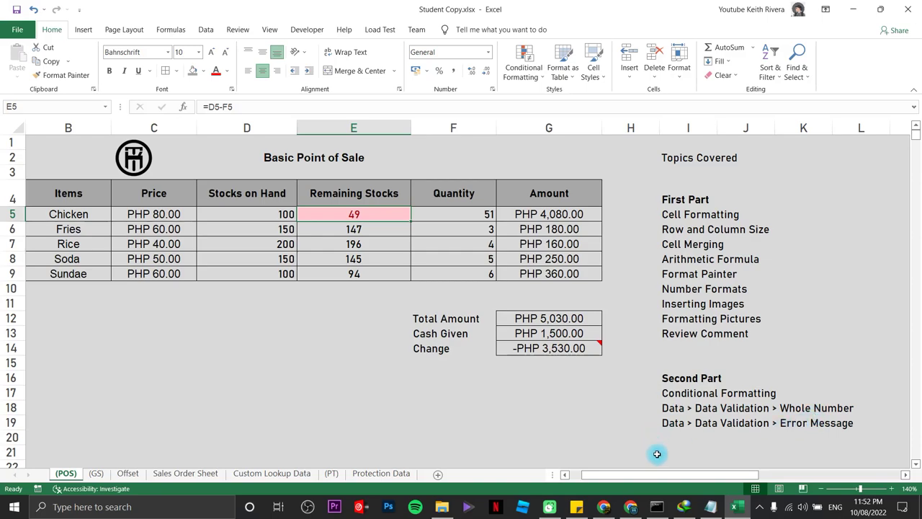
{"action": "left_click_drag", "start_coordinate": [672, 475], "coordinate": [657, 476]}
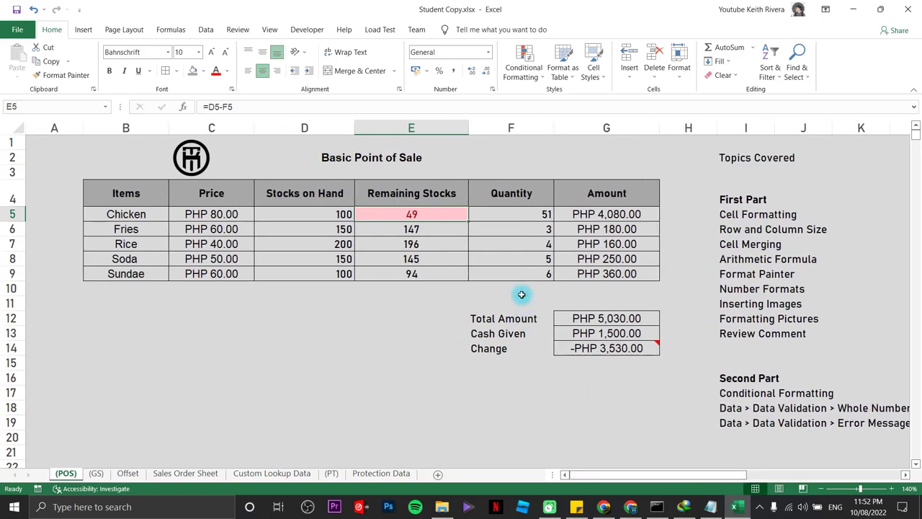
{"action": "left_click", "coordinate": [516, 215]}
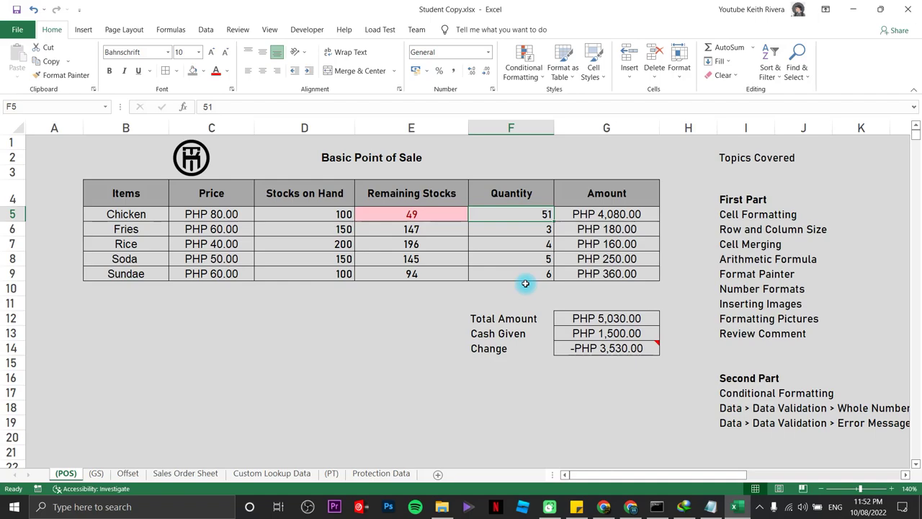
{"action": "type", "text": "1"}
{"action": "key", "text": "Return"}
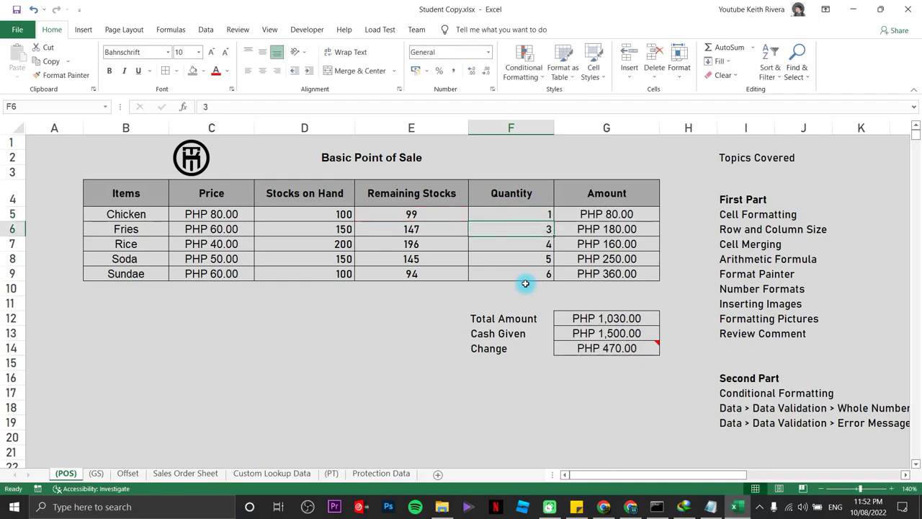
Set Chicken's Quantity in F5 to 50.
{"action": "left_click", "coordinate": [528, 210]}
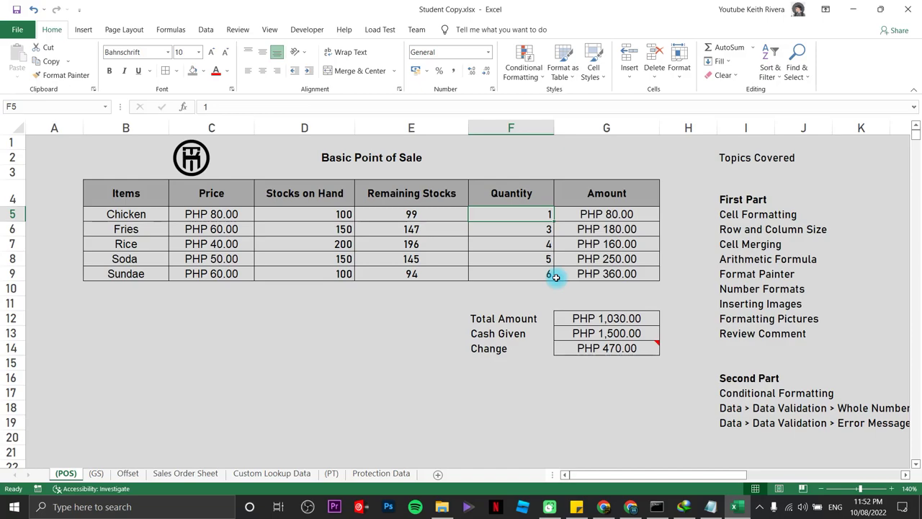
{"action": "type", "text": "51"}
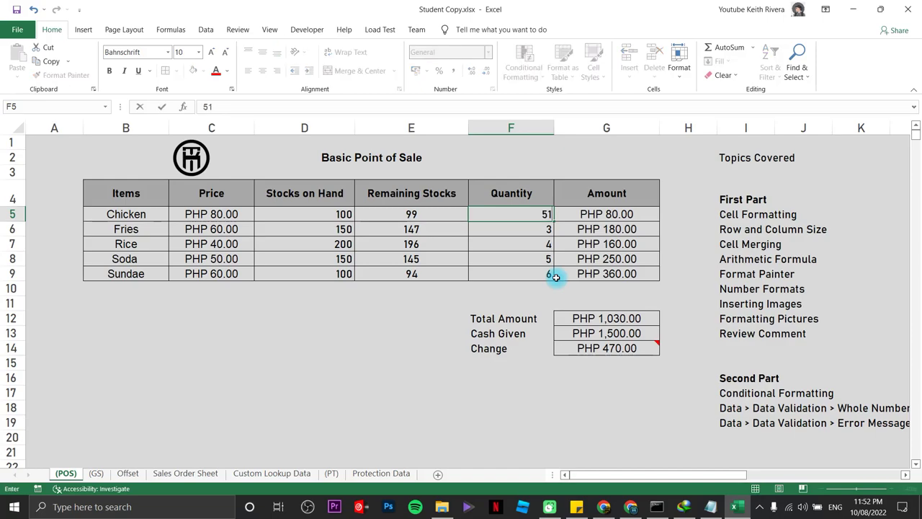
{"action": "type", "text": "0"}
{"action": "key", "text": "Return"}
{"action": "key", "text": "Up"}
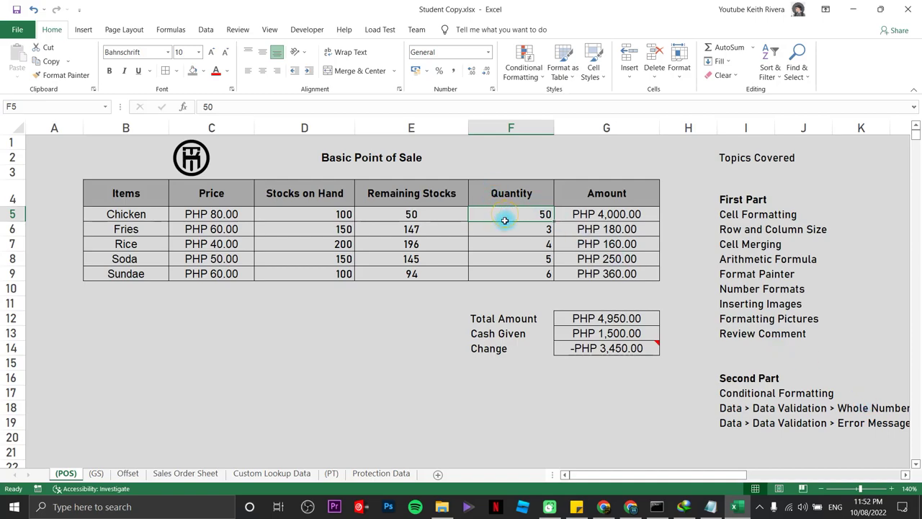
Restrict the Quantity cells F5:F9 with data validation to whole numbers between 1 and 50.
{"action": "left_click_drag", "start_coordinate": [505, 214], "coordinate": [513, 280]}
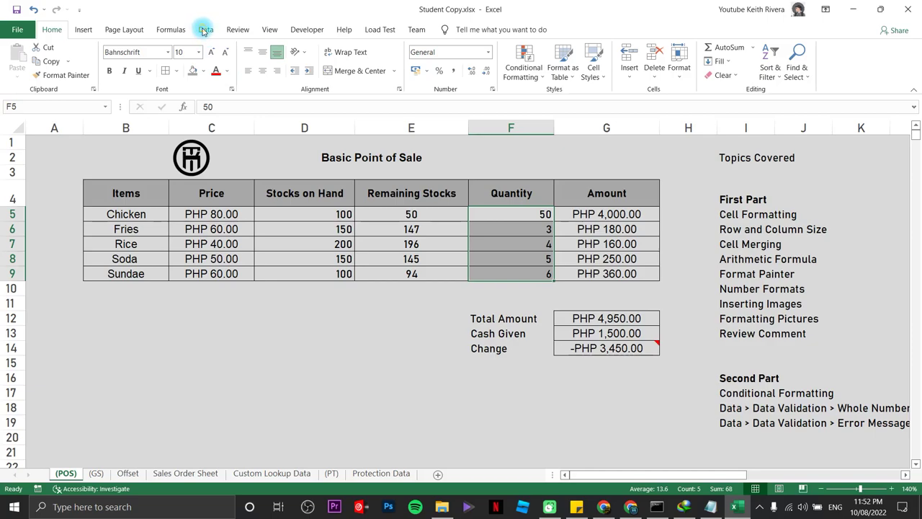
{"action": "left_click", "coordinate": [204, 30]}
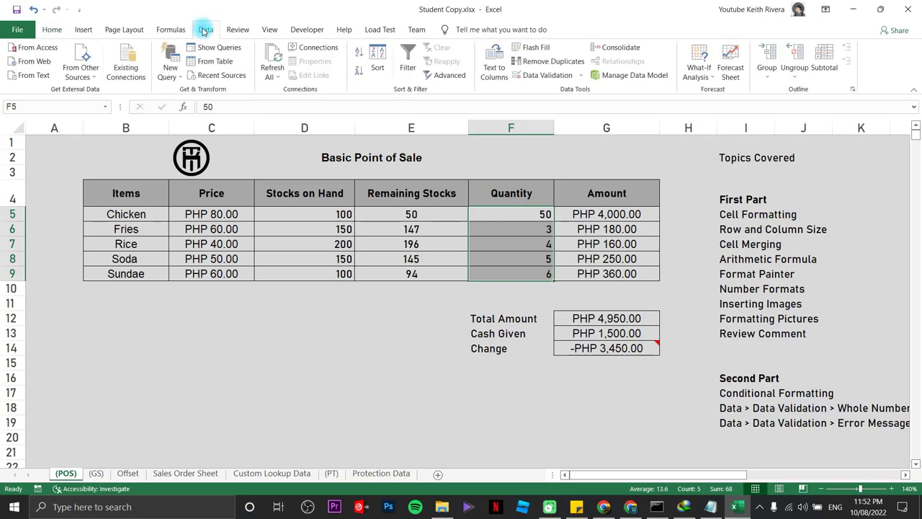
{"action": "left_click", "coordinate": [518, 77]}
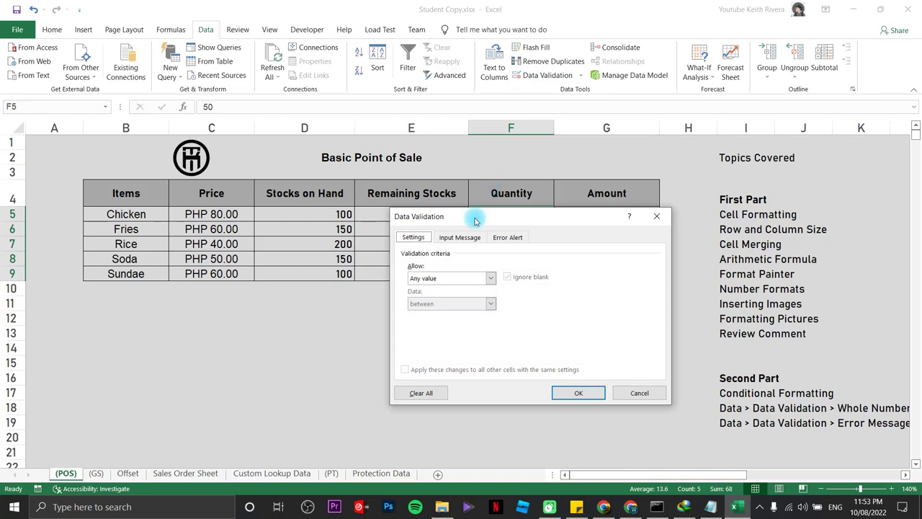
{"action": "left_click", "coordinate": [458, 278]}
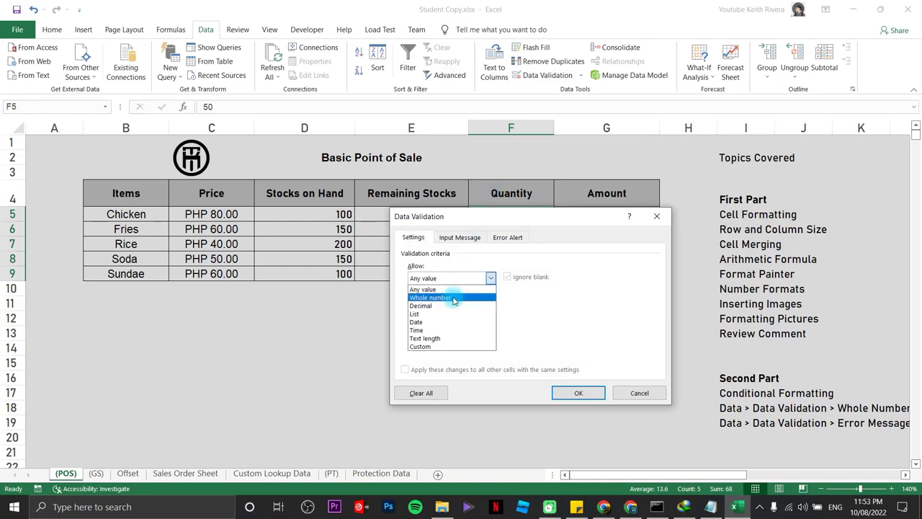
{"action": "left_click", "coordinate": [452, 297]}
{"action": "left_click_drag", "start_coordinate": [498, 218], "coordinate": [245, 192]}
{"action": "left_click", "coordinate": [172, 298]}
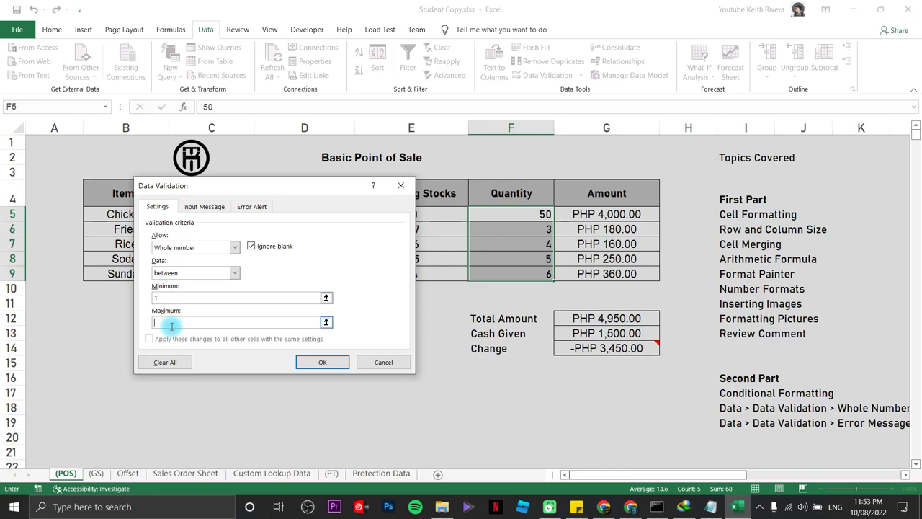
{"action": "left_click_drag", "start_coordinate": [215, 190], "coordinate": [215, 273]}
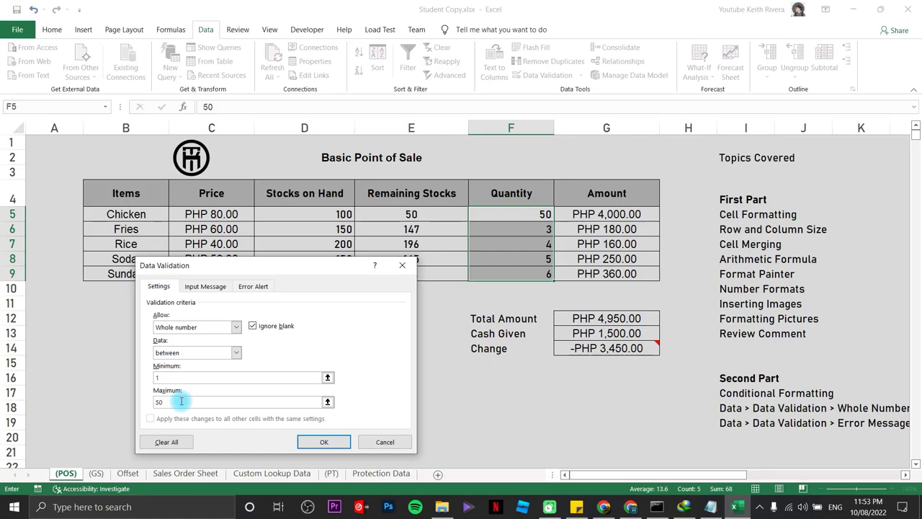
{"action": "left_click", "coordinate": [316, 445]}
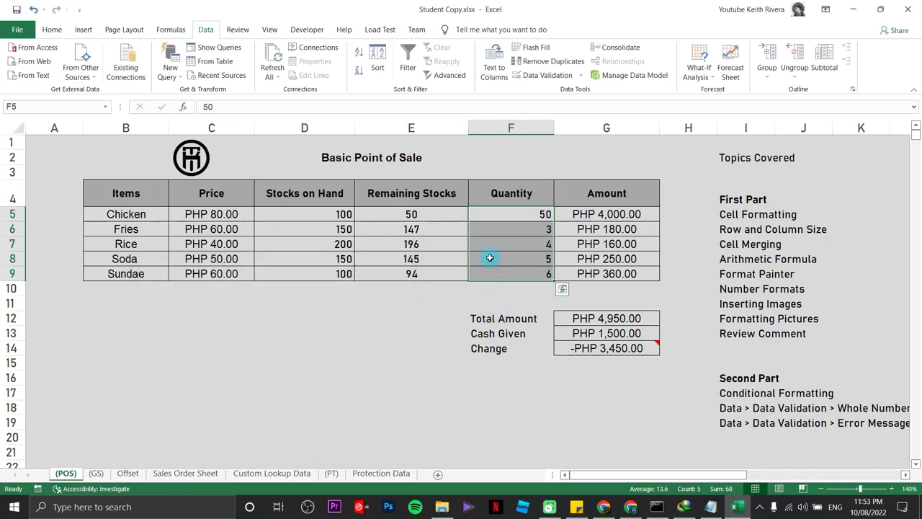
Try to enter 51 as Chicken's Quantity in F5 to test the validation limit, and cancel the entry.
{"action": "left_click", "coordinate": [489, 215]}
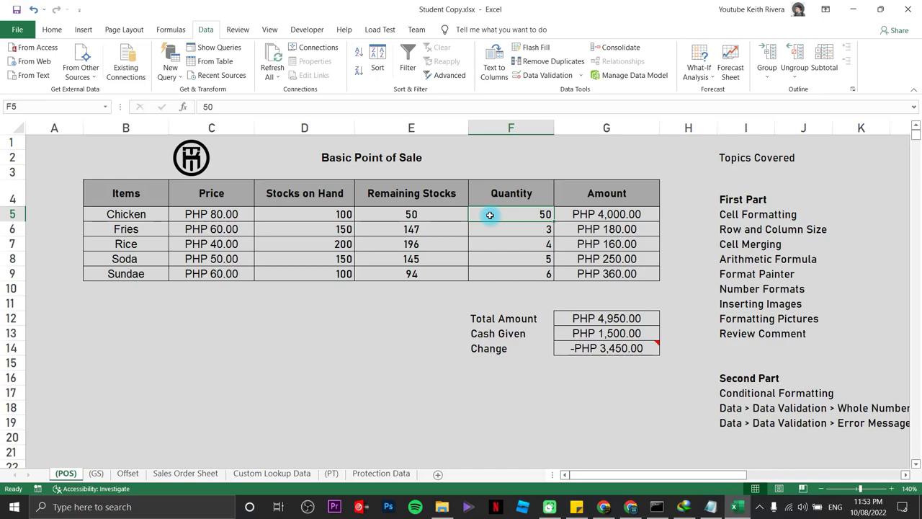
{"action": "type", "text": "5"}
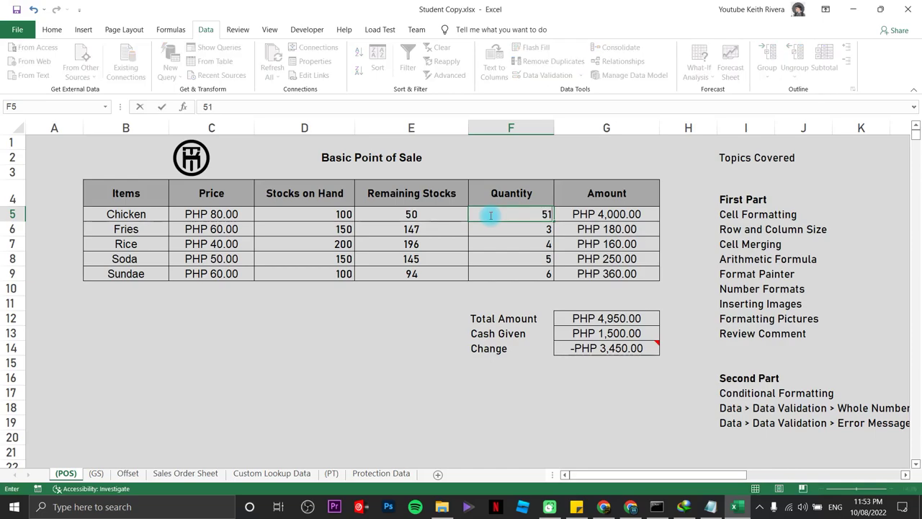
{"action": "type", "text": "1"}
{"action": "key", "text": "Return"}
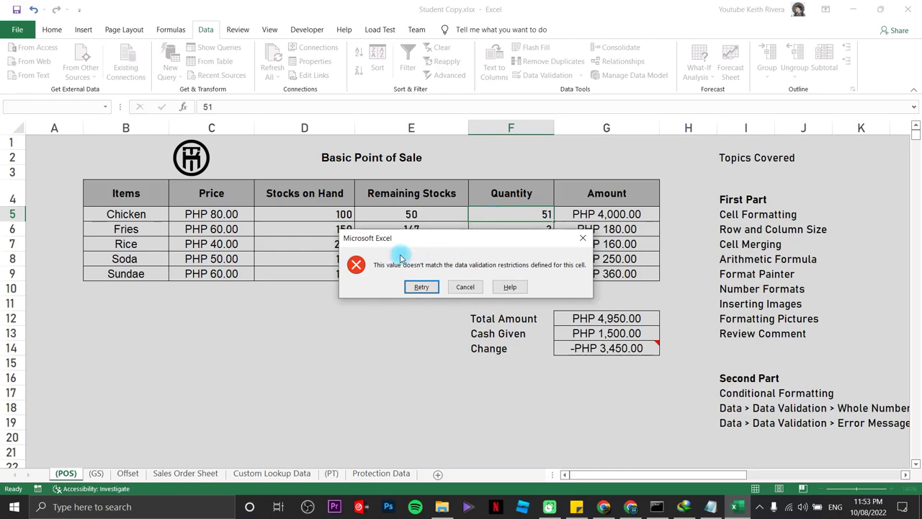
{"action": "left_click_drag", "start_coordinate": [454, 243], "coordinate": [456, 255]}
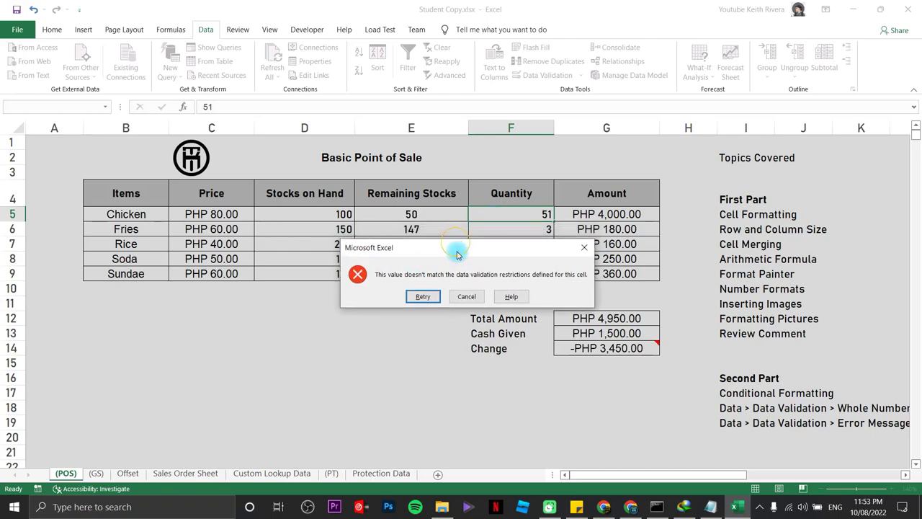
{"action": "left_click", "coordinate": [466, 297]}
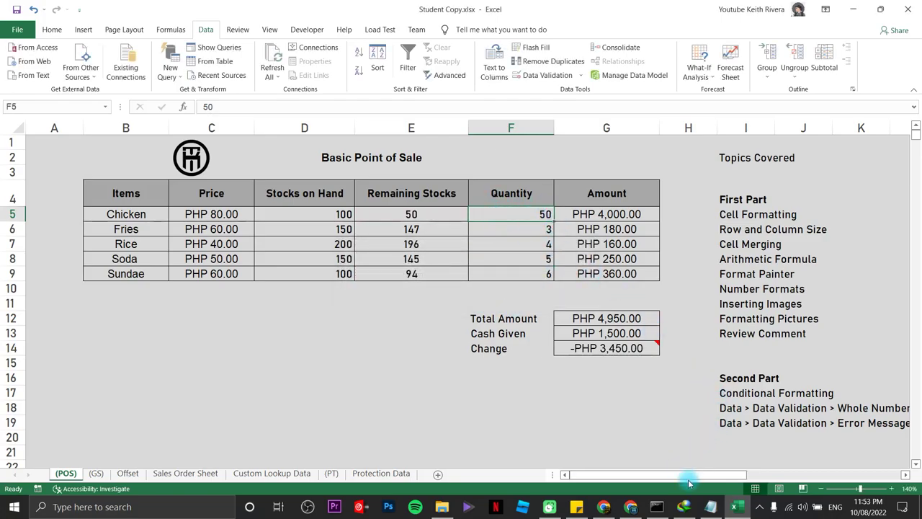
Give the Quantity validation on F5:F9 a Warning-style error alert with the message "Quantity must be between 1 - 50 only".
{"action": "mouse_move", "coordinate": [680, 477]}
{"action": "left_mouse_down"}
{"action": "mouse_move", "coordinate": [716, 483]}
{"action": "mouse_move", "coordinate": [687, 478]}
{"action": "left_mouse_up"}
{"action": "left_click_drag", "start_coordinate": [741, 427], "coordinate": [879, 426]}
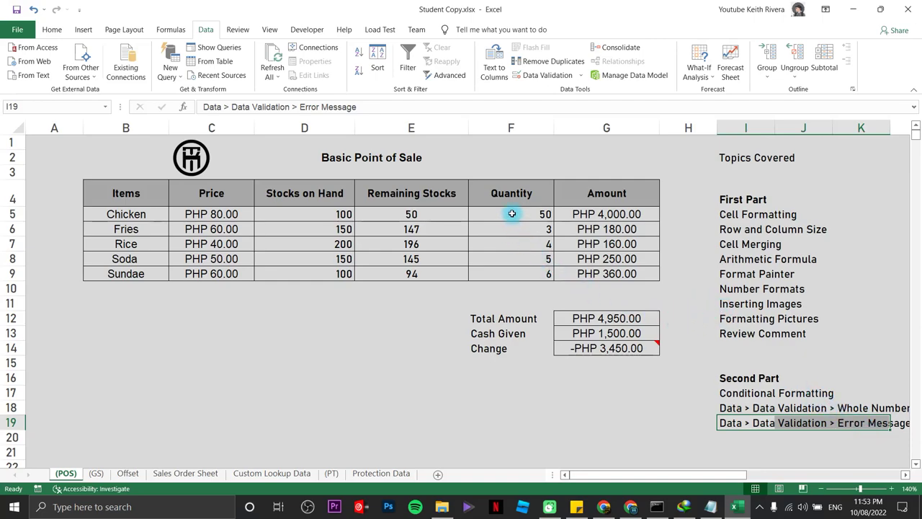
{"action": "left_click_drag", "start_coordinate": [511, 214], "coordinate": [516, 273]}
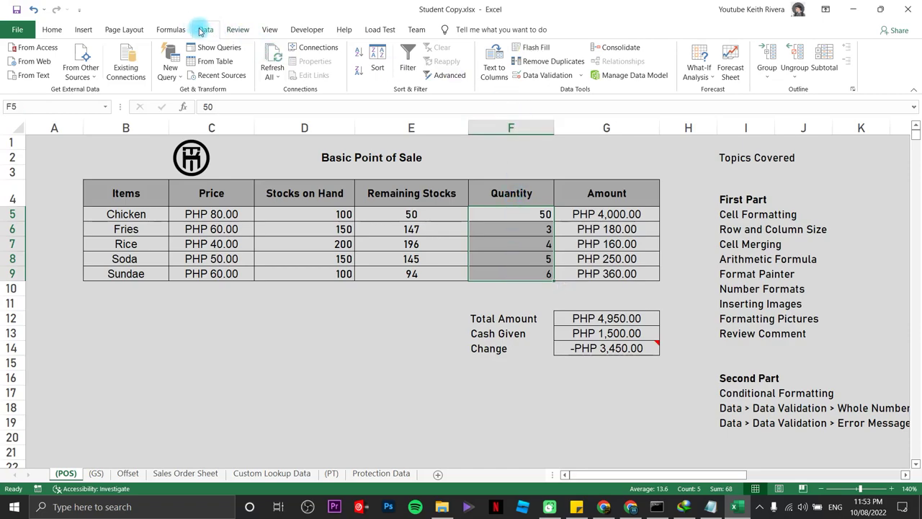
{"action": "left_click", "coordinate": [516, 75]}
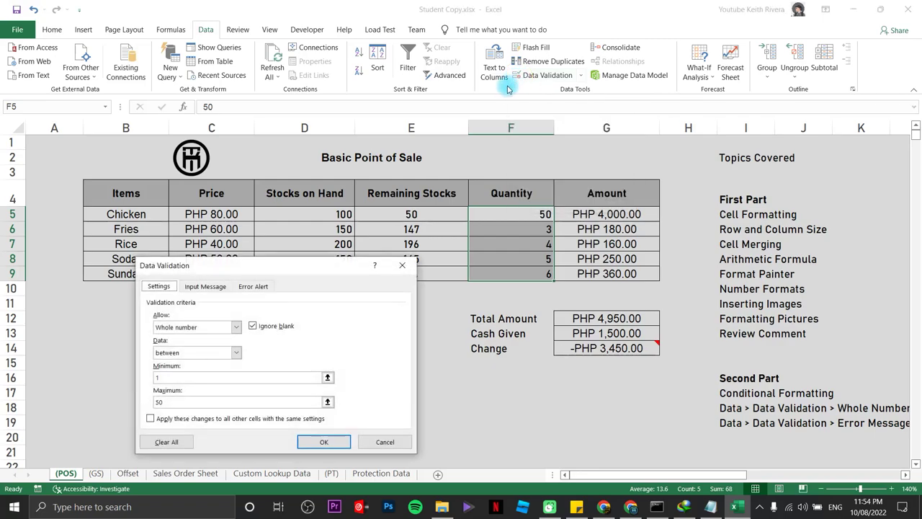
{"action": "left_click", "coordinate": [258, 288]}
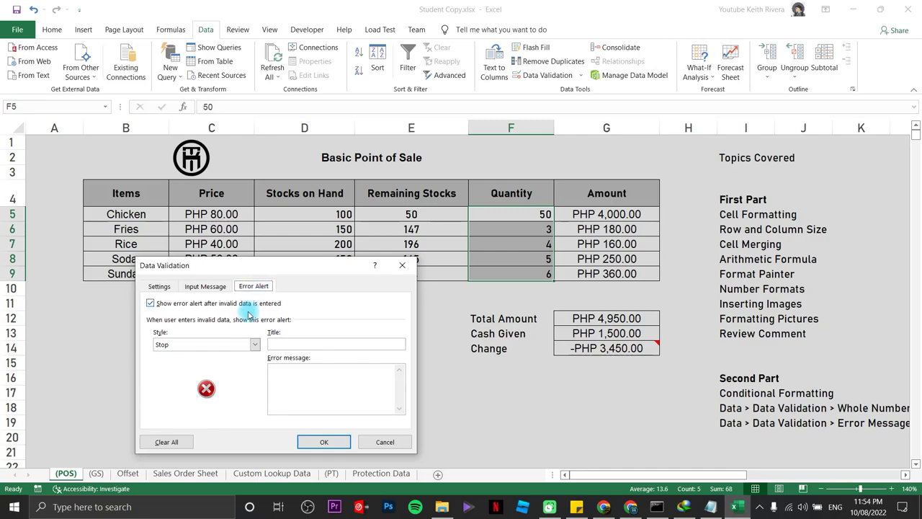
{"action": "left_click", "coordinate": [172, 348]}
{"action": "left_click", "coordinate": [174, 366]}
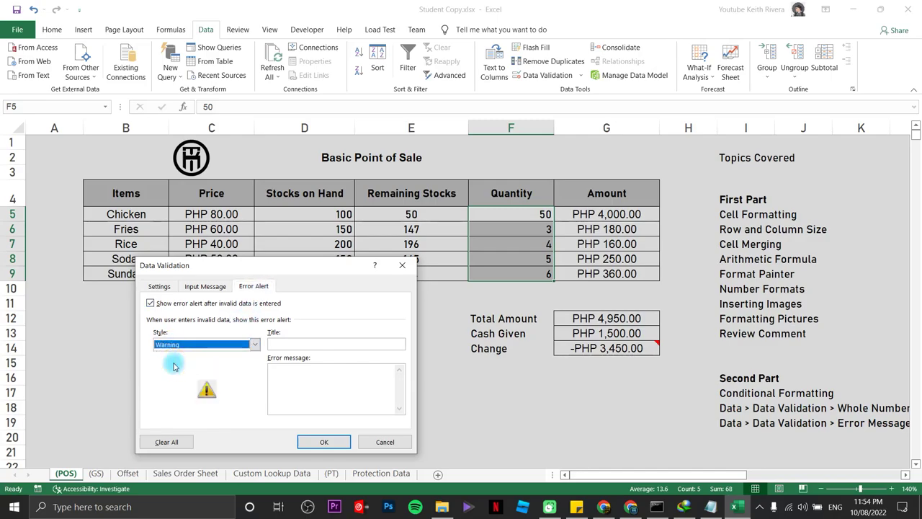
{"action": "left_click", "coordinate": [327, 374]}
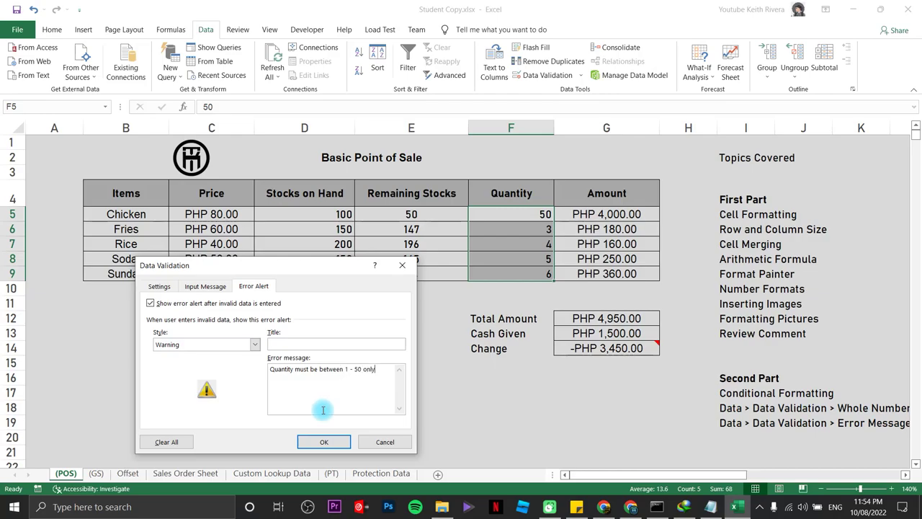
{"action": "left_click", "coordinate": [321, 441]}
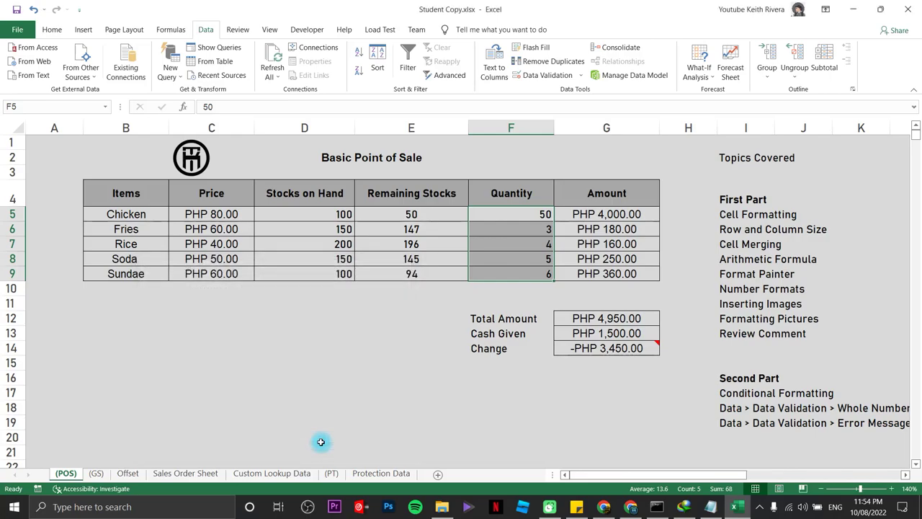
Set Chicken's Quantity in F5 to 51 to test the error alert, and choose to continue despite the warning.
{"action": "left_click", "coordinate": [535, 349]}
{"action": "left_click", "coordinate": [523, 216]}
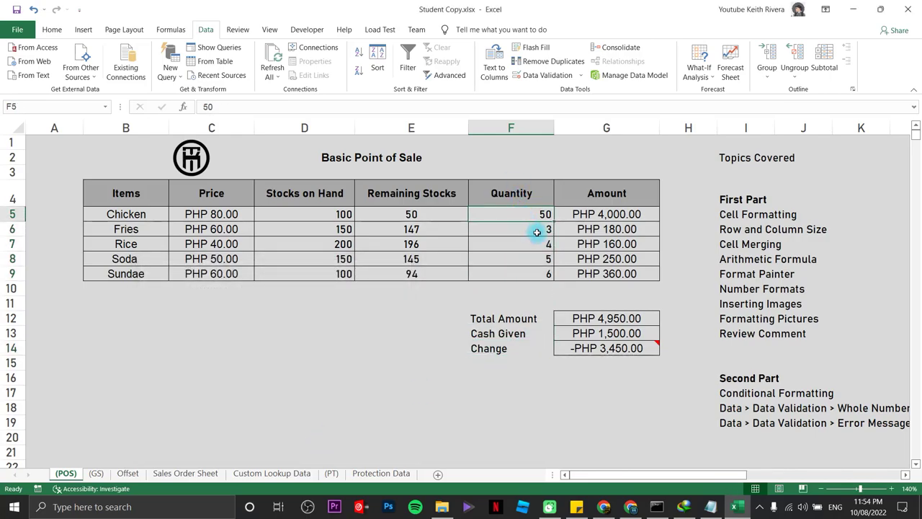
{"action": "type", "text": "51"}
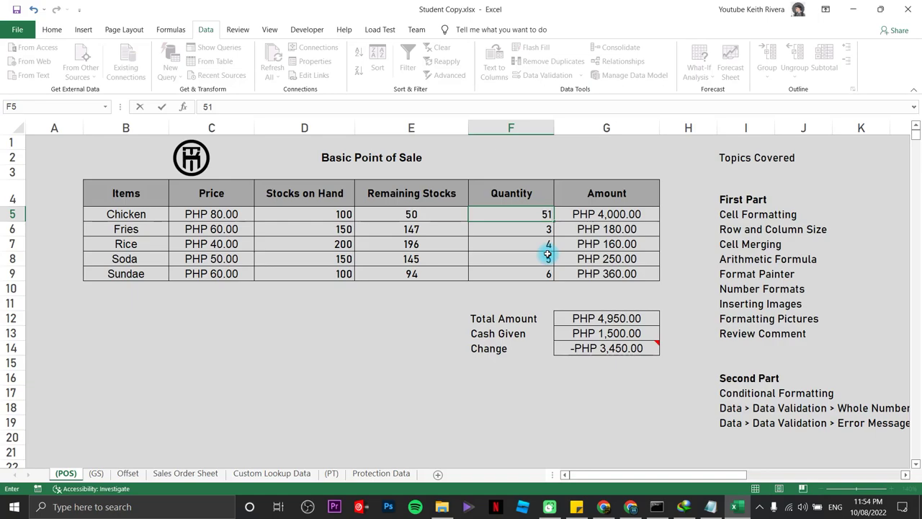
{"action": "key", "text": "Return"}
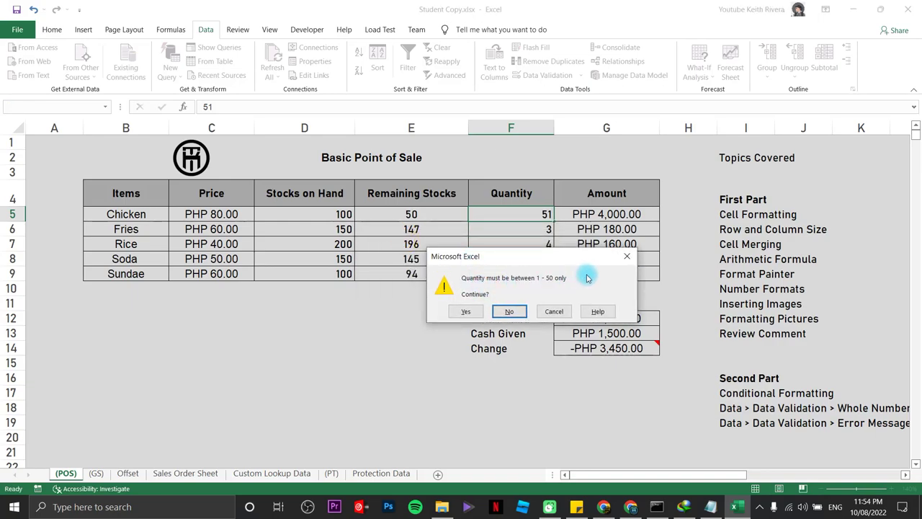
{"action": "left_click", "coordinate": [466, 313]}
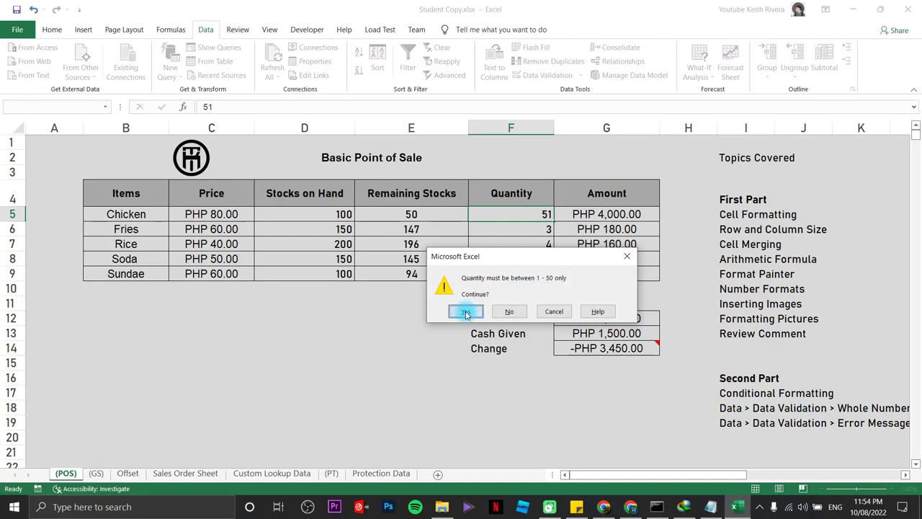
{"action": "left_click", "coordinate": [465, 312]}
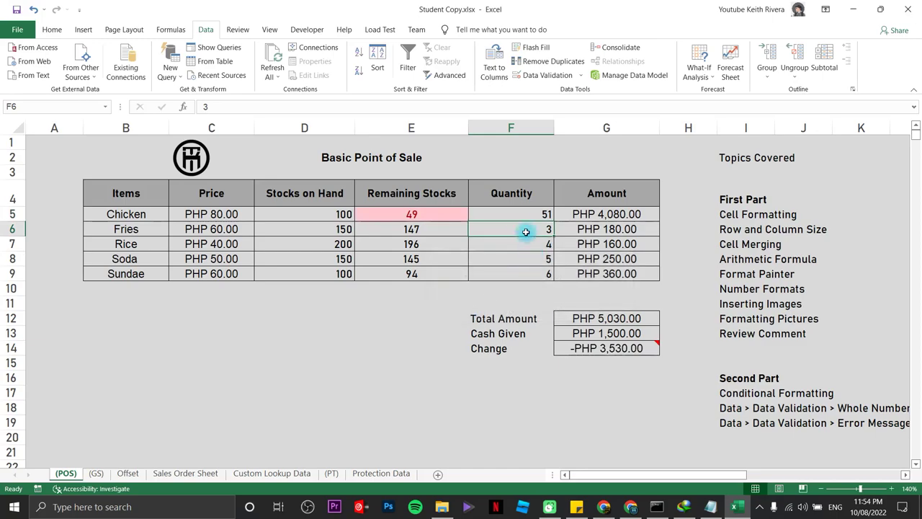
{"action": "left_click", "coordinate": [533, 212]}
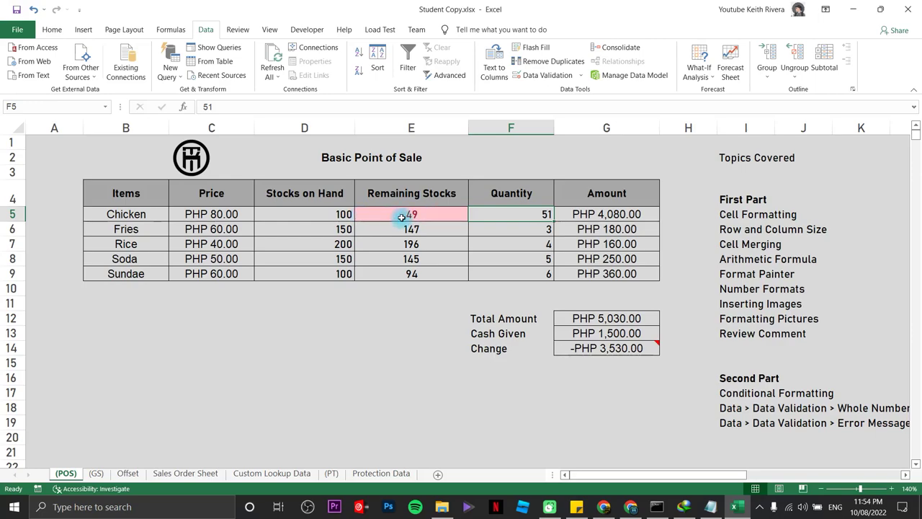
{"action": "left_click", "coordinate": [495, 228]}
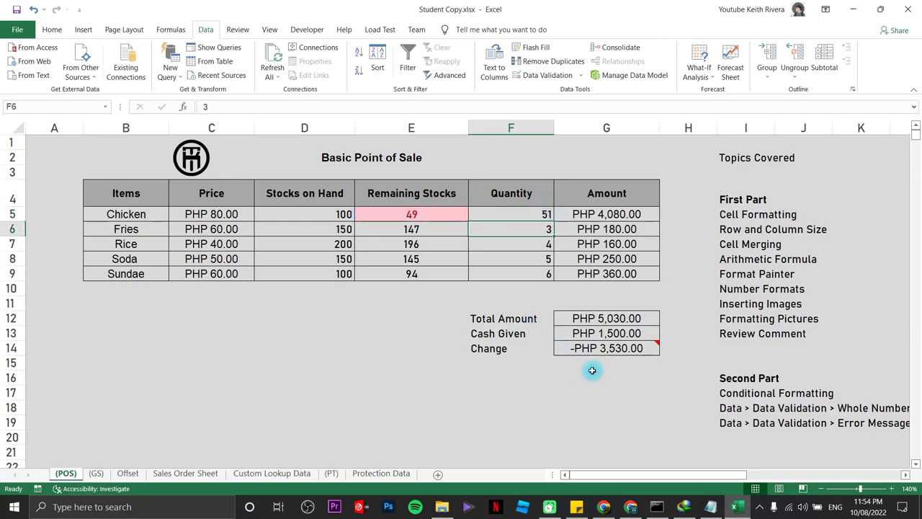
{"action": "left_click", "coordinate": [595, 409]}
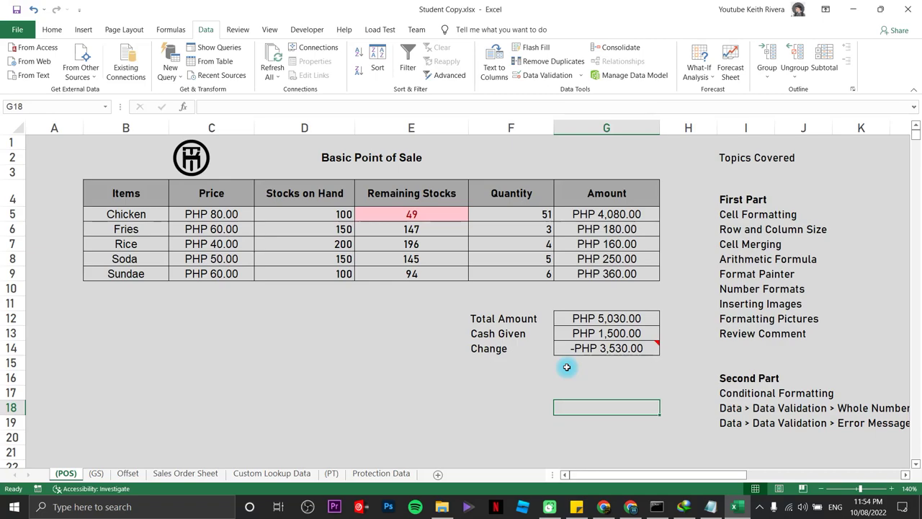